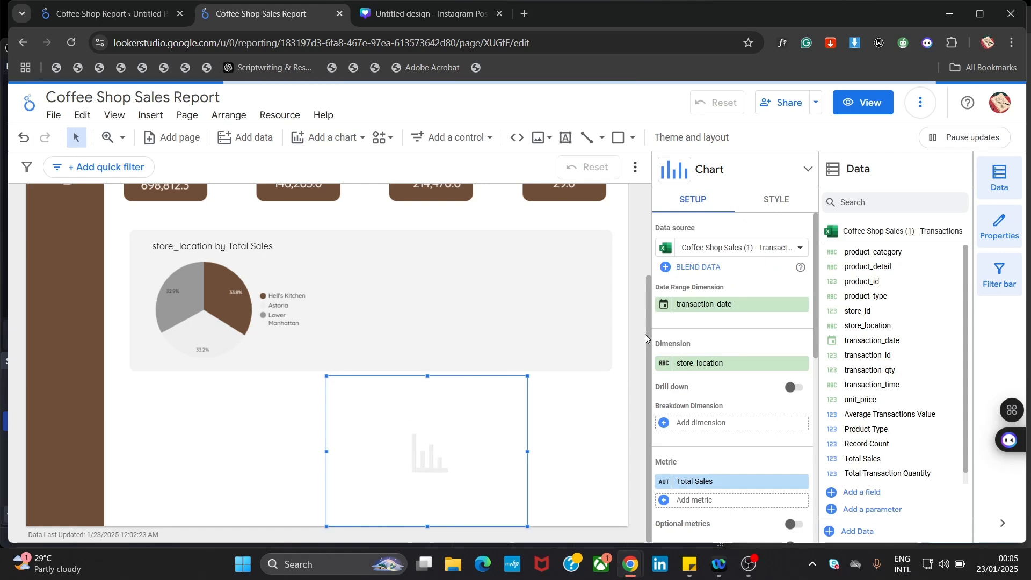
- Reposition the store_location column chart and add Total Transaction Quantity as its second metric alongside Total Sales
left_click_drag(499, 449, 505, 422)
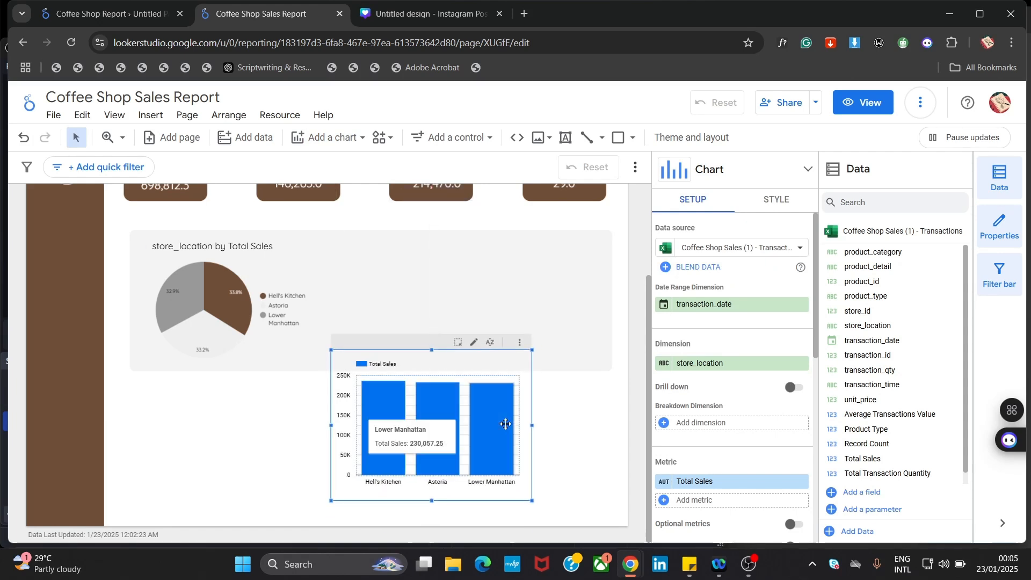
left_click(506, 423)
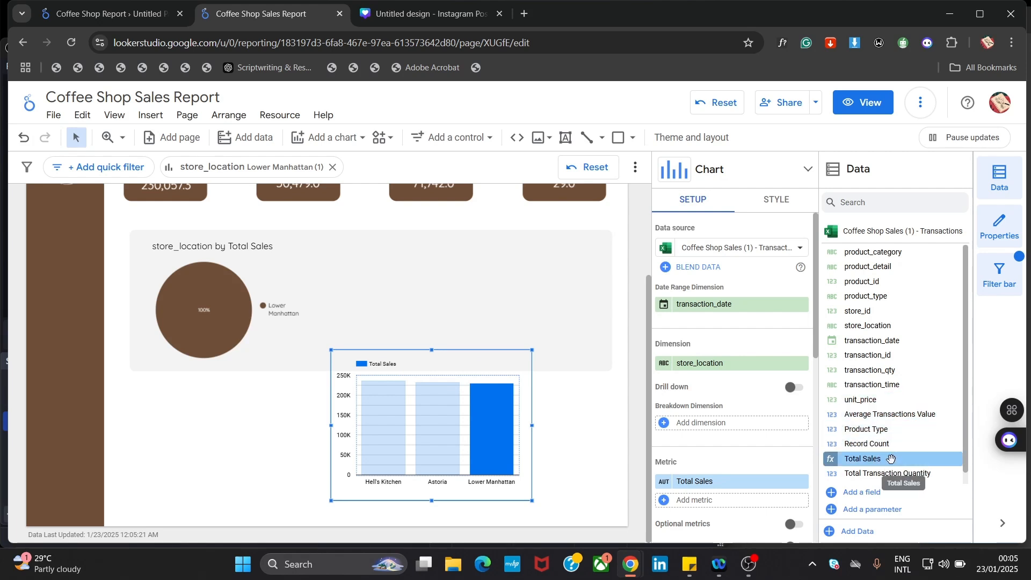
left_click_drag(889, 459, 748, 369)
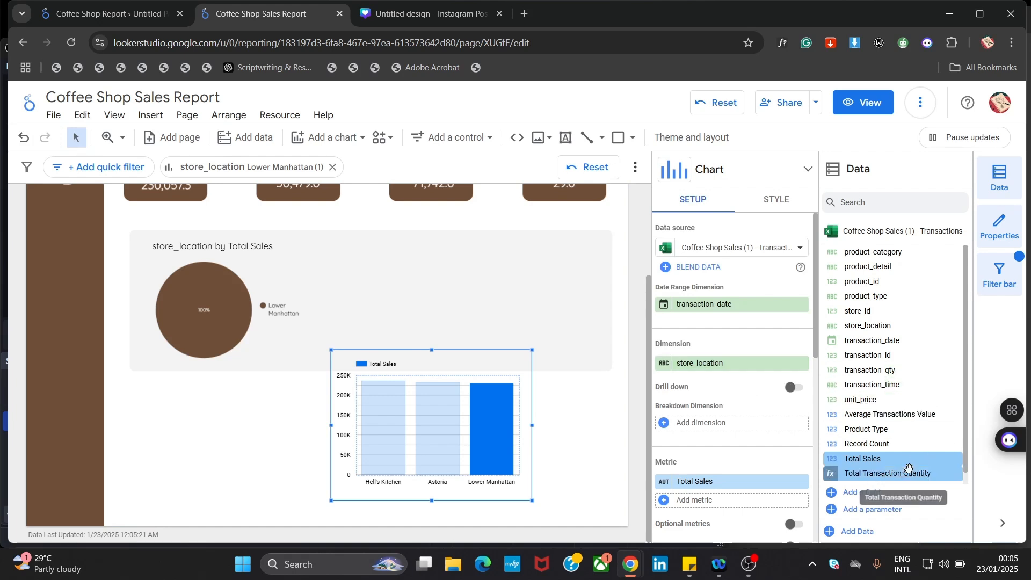
left_click_drag(911, 475, 742, 504)
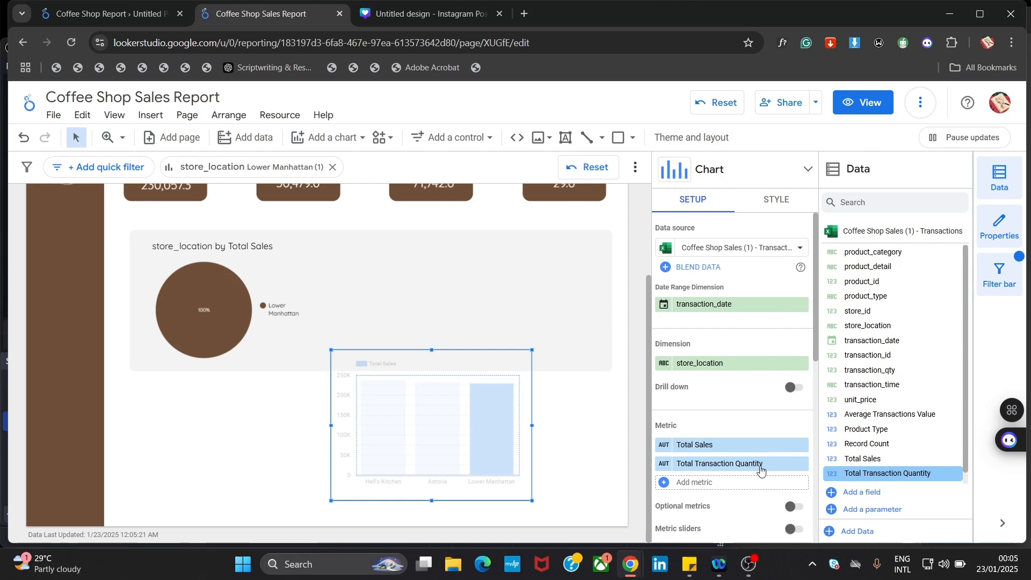
left_click(278, 470)
left_click(367, 377)
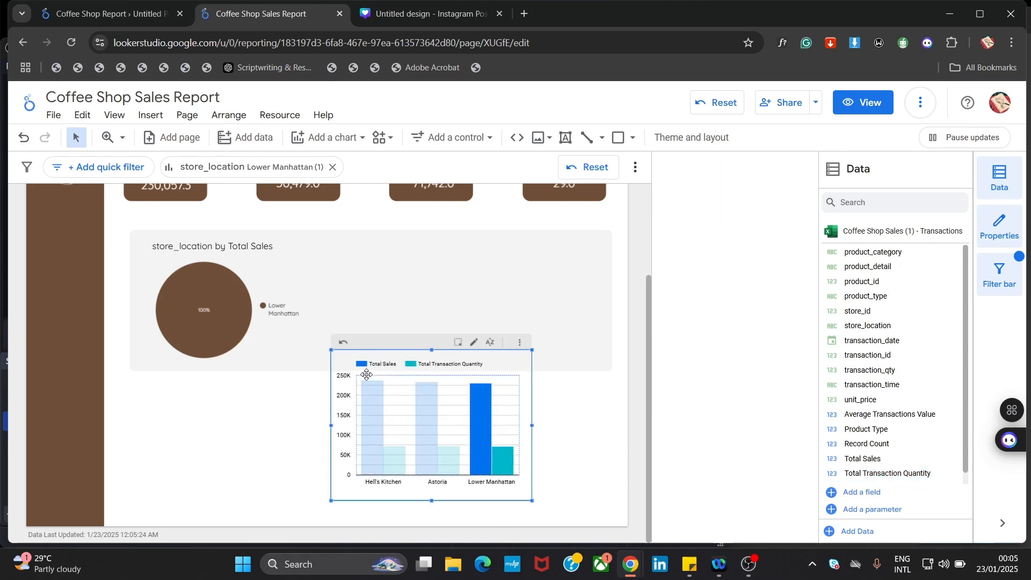
left_click(366, 375)
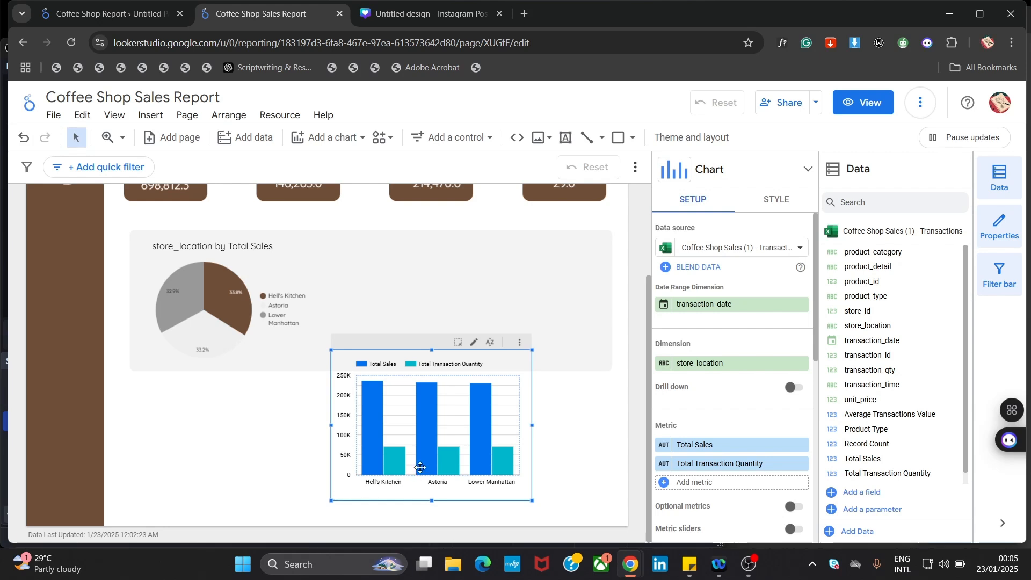
- Check the bar chart's data setup in the finished Coffee Shop Report, and move the new column chart onto the grey panel beside the pie chart
left_click_drag(423, 468, 398, 481)
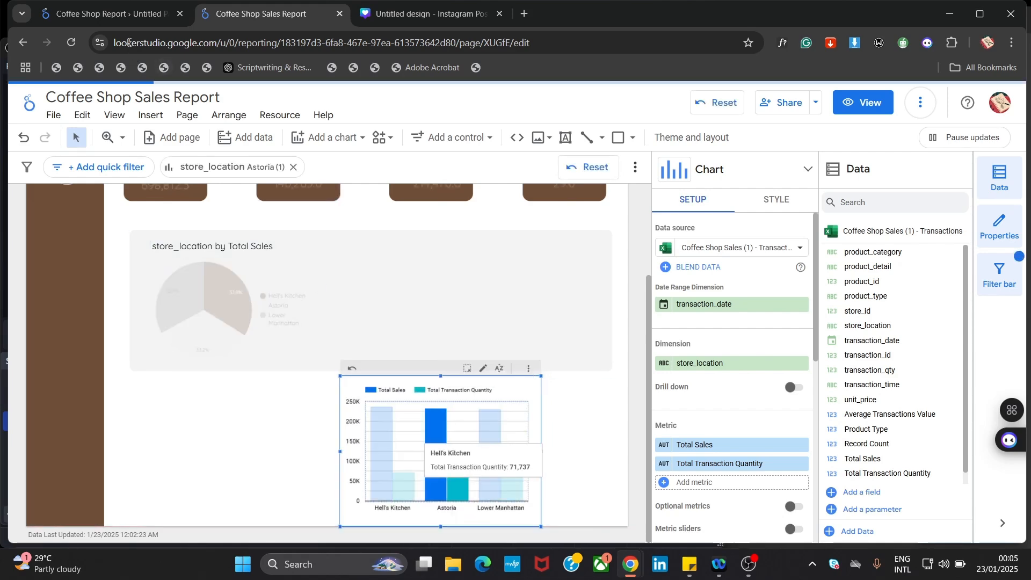
left_click(120, 14)
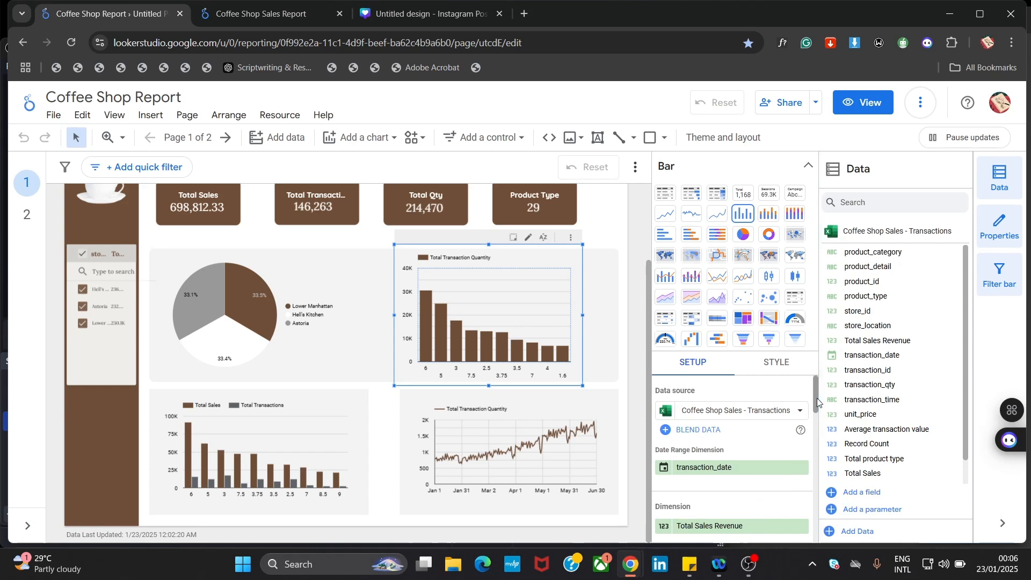
mouse_move(814, 397)
left_mouse_down()
mouse_move(811, 436)
mouse_move(813, 414)
left_mouse_up()
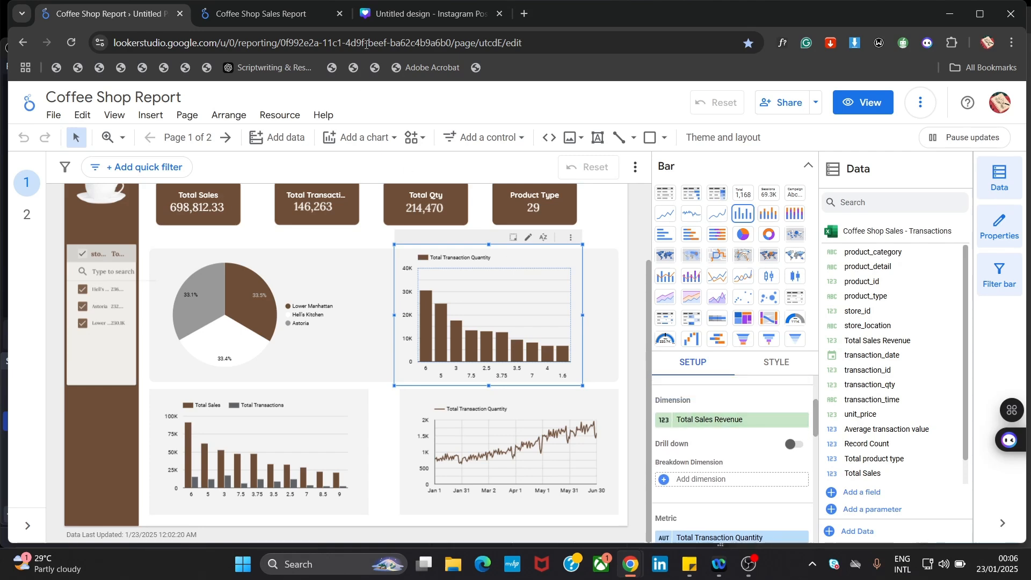
left_click(282, 4)
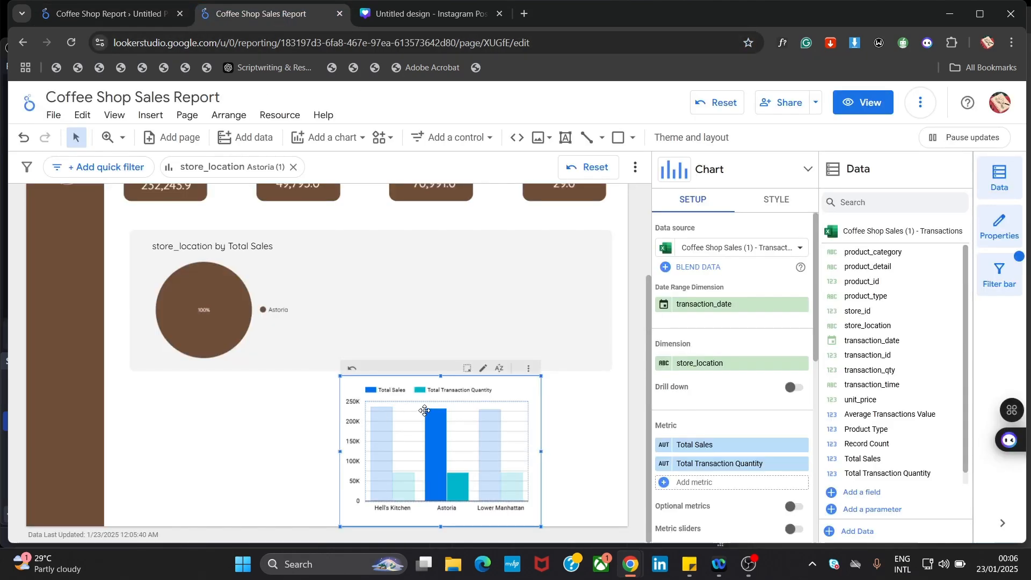
left_click_drag(450, 397, 446, 258)
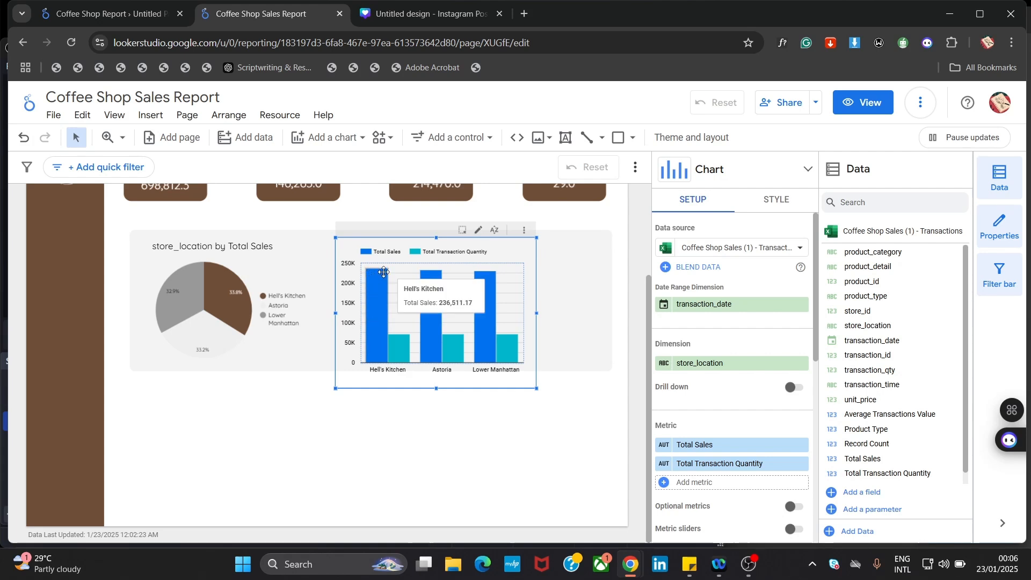
mouse_move(409, 354)
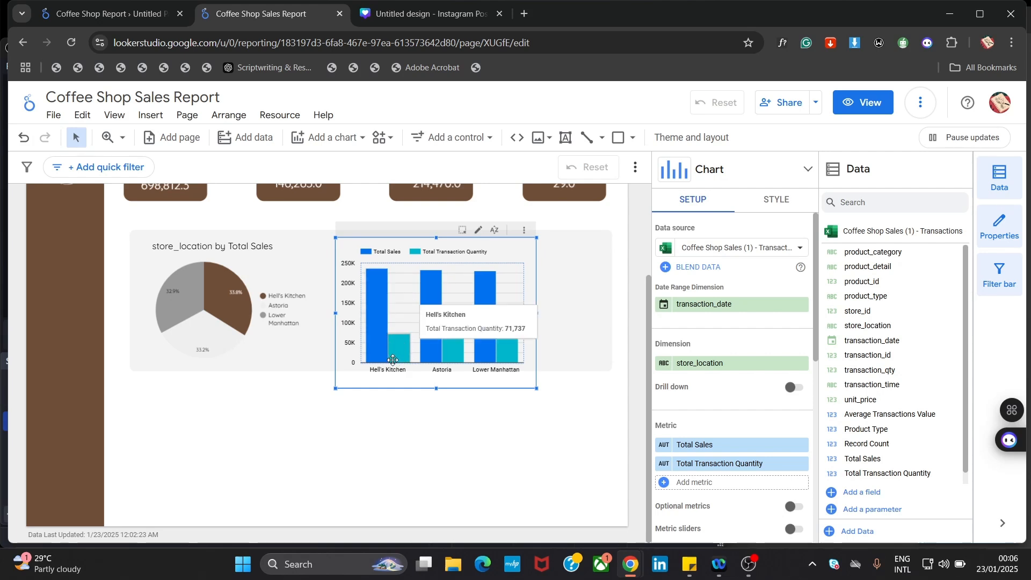
left_click_drag(513, 331, 567, 332)
left_click_drag(590, 388, 564, 348)
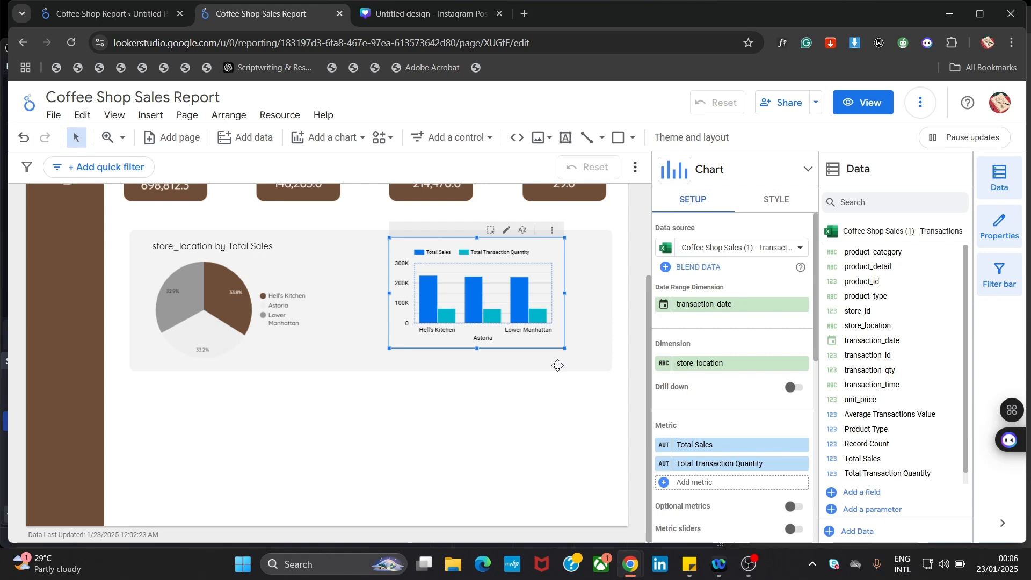
key("ctrl+z")
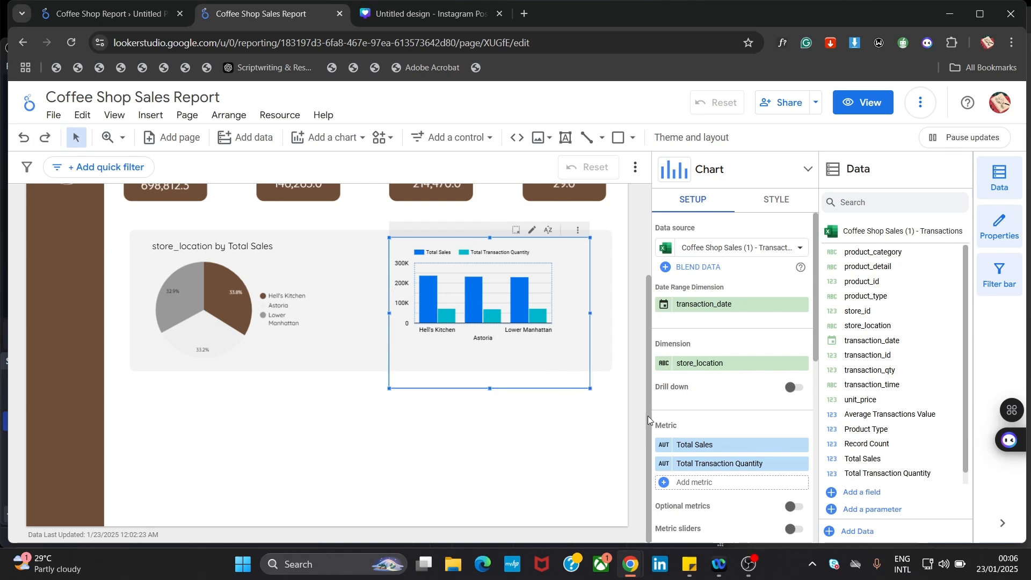
key("ctrl+z")
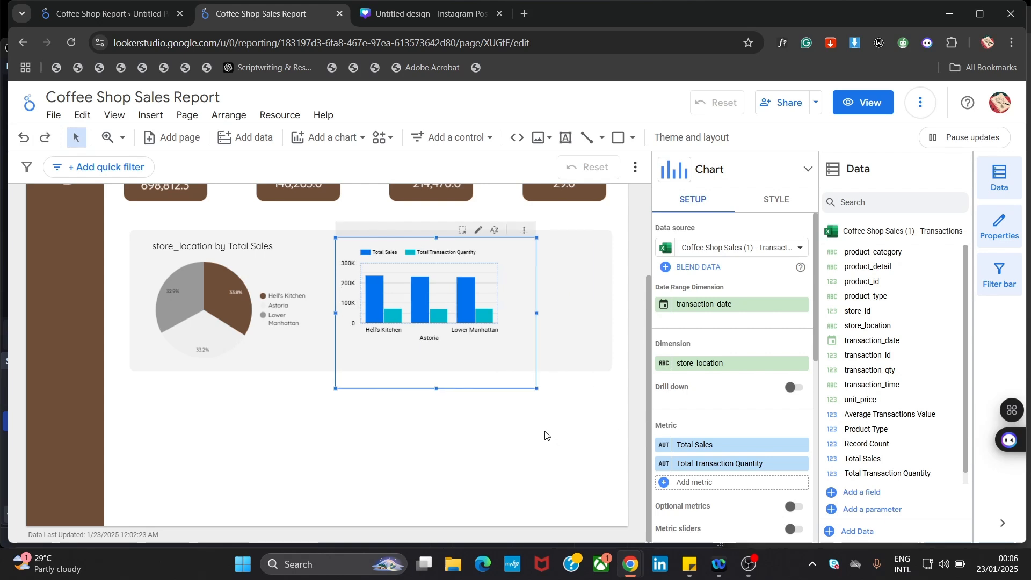
- Shift the column chart farther from the pie chart and shrink it to fit within the grey panel
left_click_drag(495, 294, 501, 320)
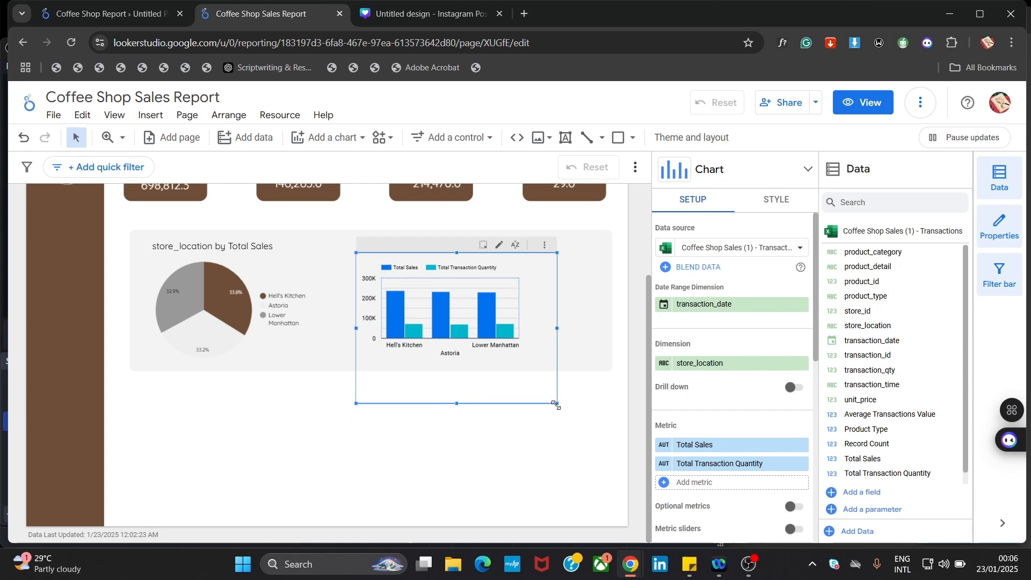
left_click_drag(556, 405, 541, 380)
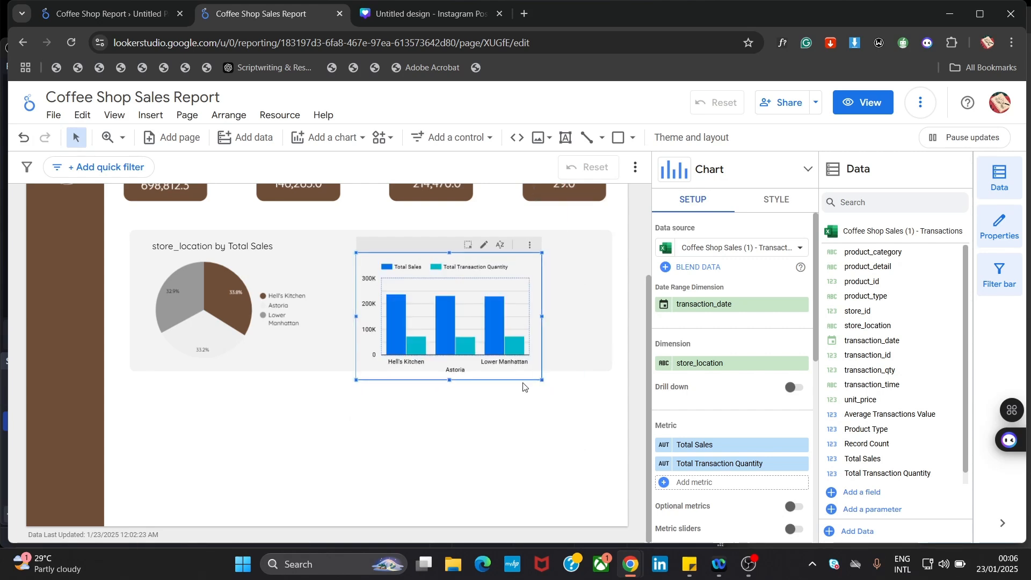
left_click(443, 462)
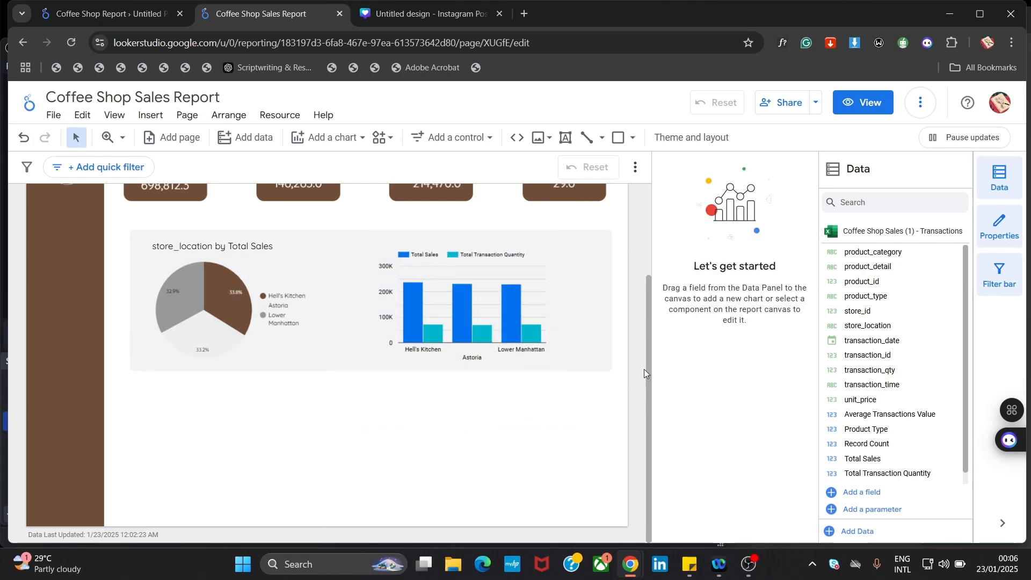
- Recolor the column chart's Total Sales bars in the custom brown and its Total Transaction Quantity bars in the custom dark grey
left_click_drag(650, 373, 672, 365)
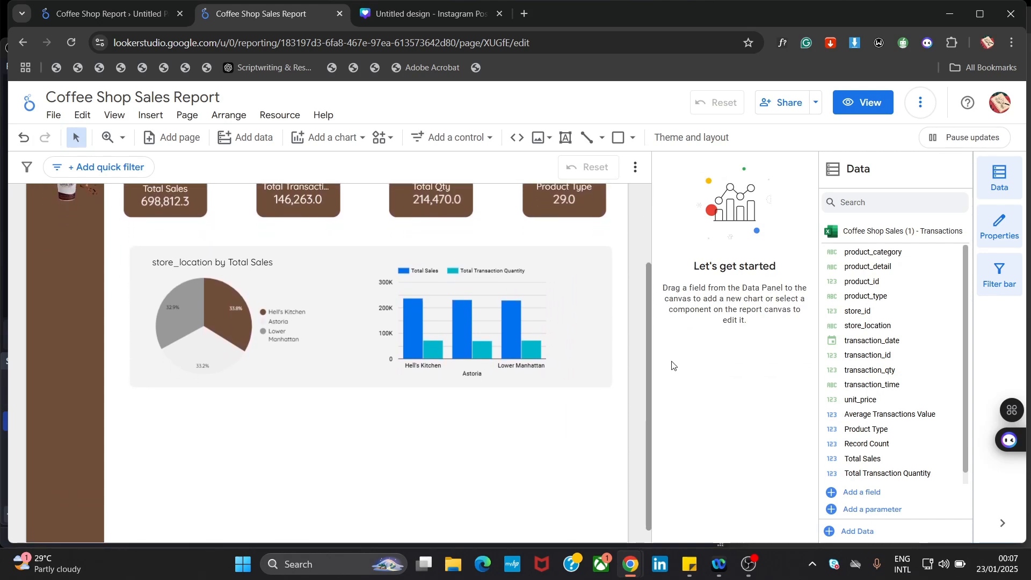
left_click(470, 357)
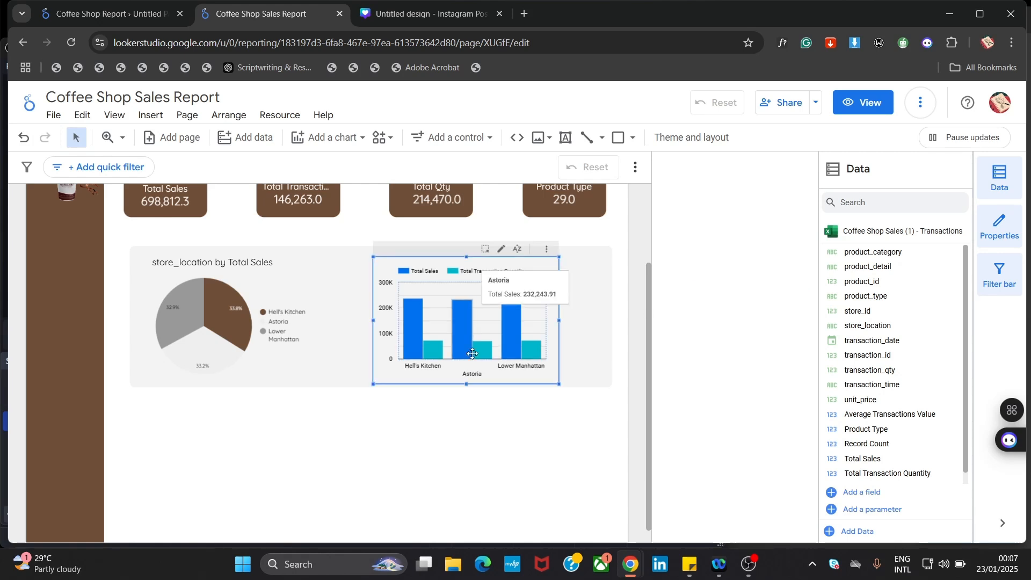
left_click(472, 353)
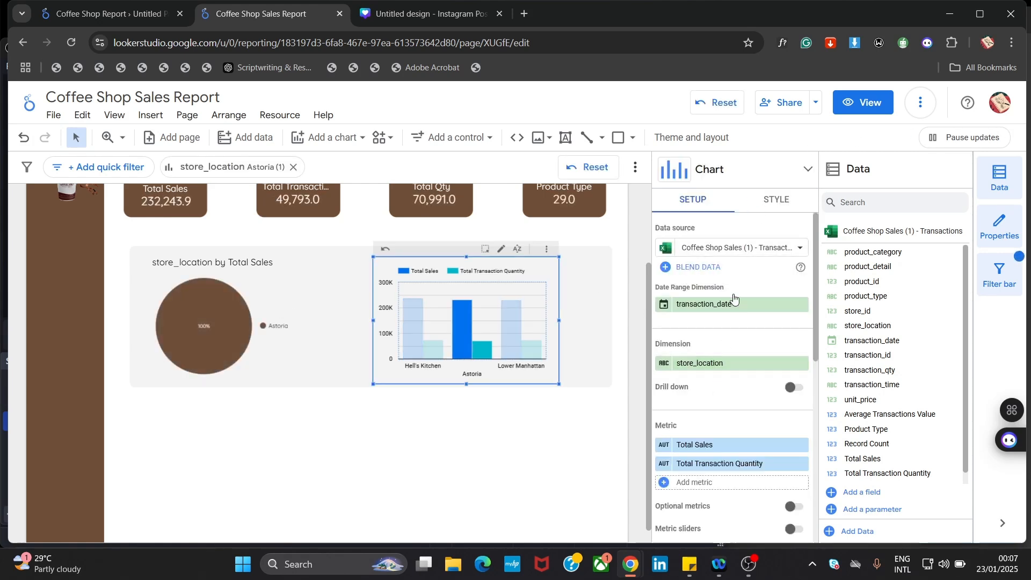
left_click(778, 208)
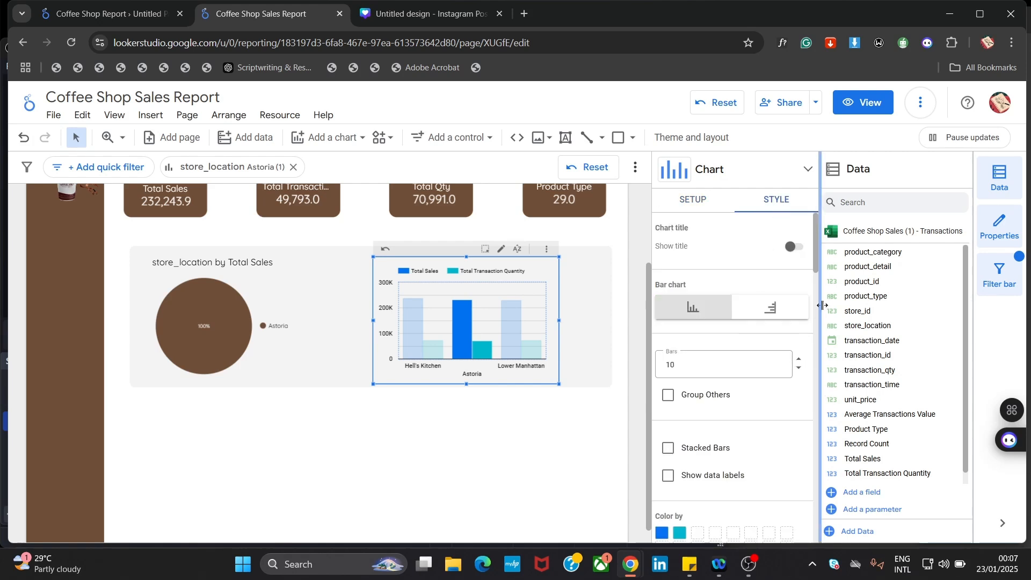
scroll(813, 252, "down", 3)
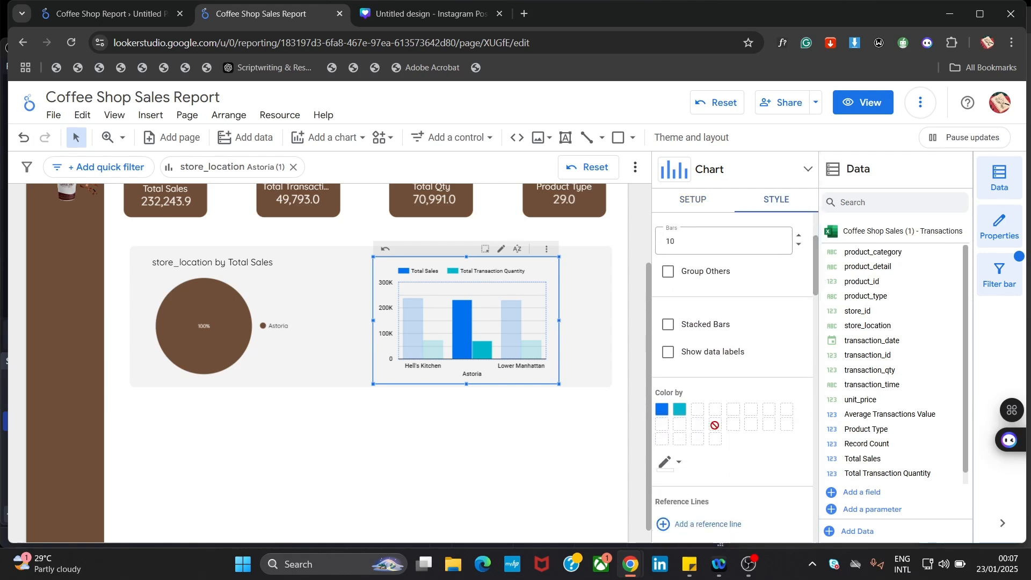
left_click(662, 410)
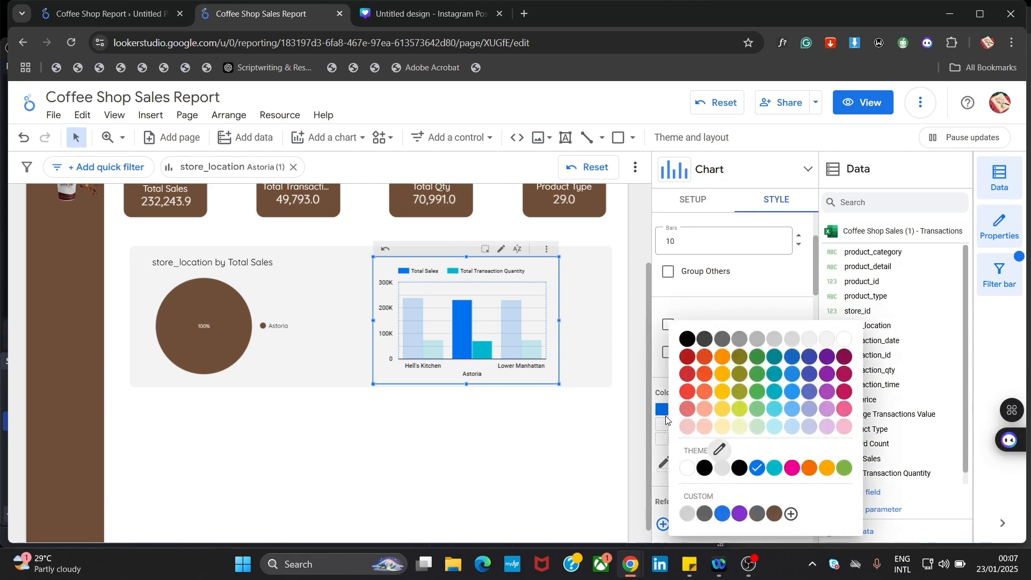
left_click(773, 515)
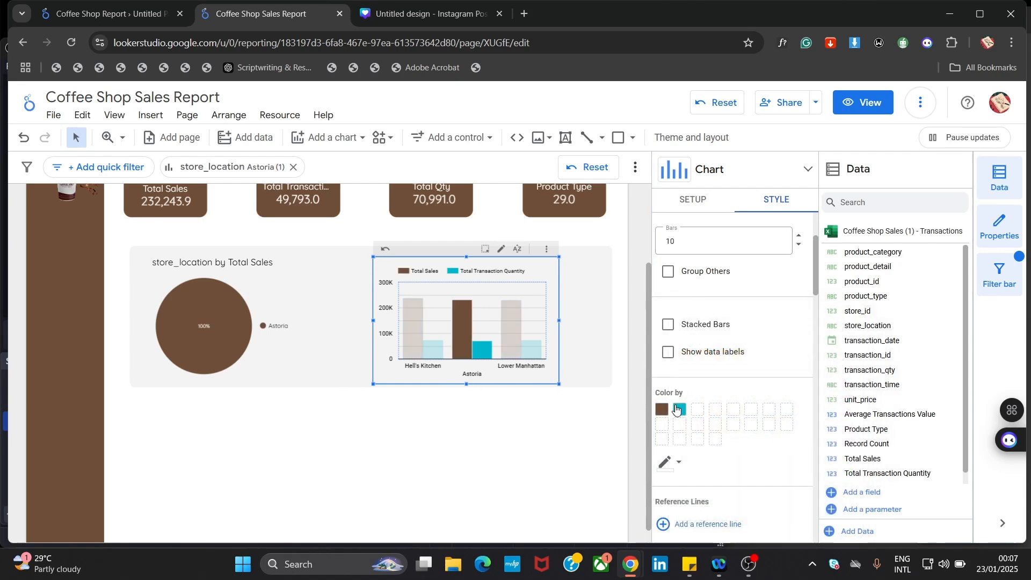
left_click(678, 411)
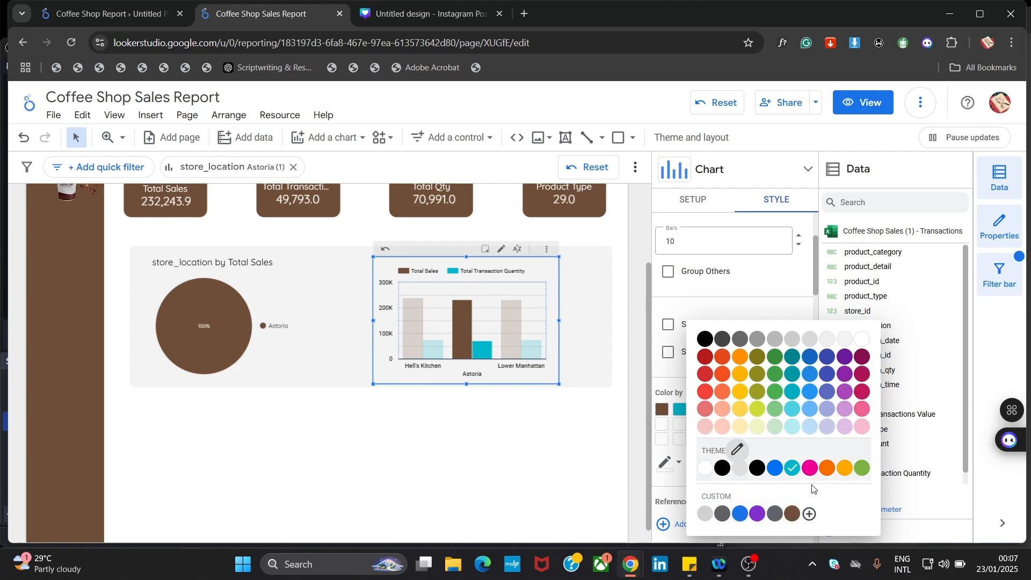
left_click(773, 515)
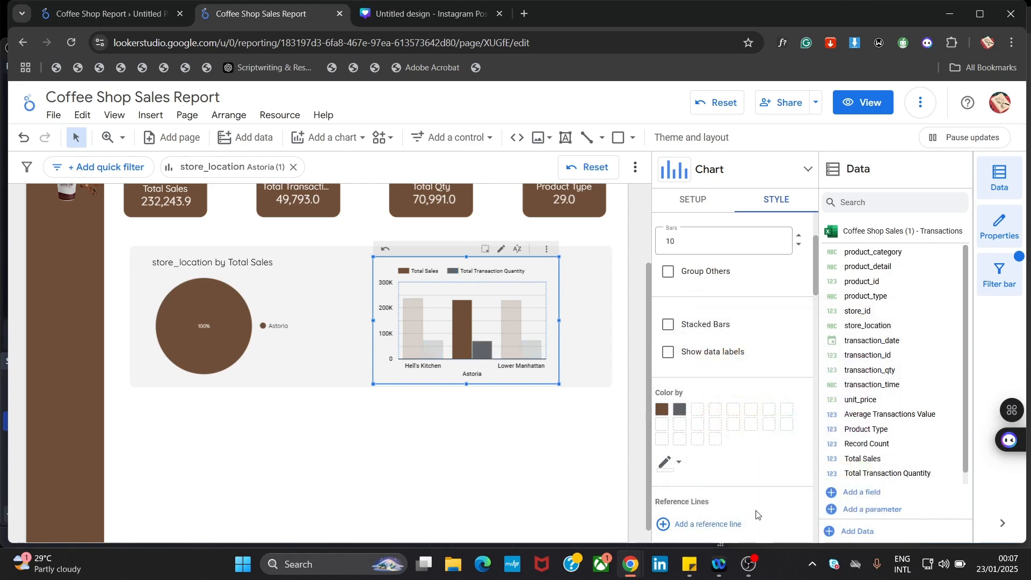
left_click(301, 439)
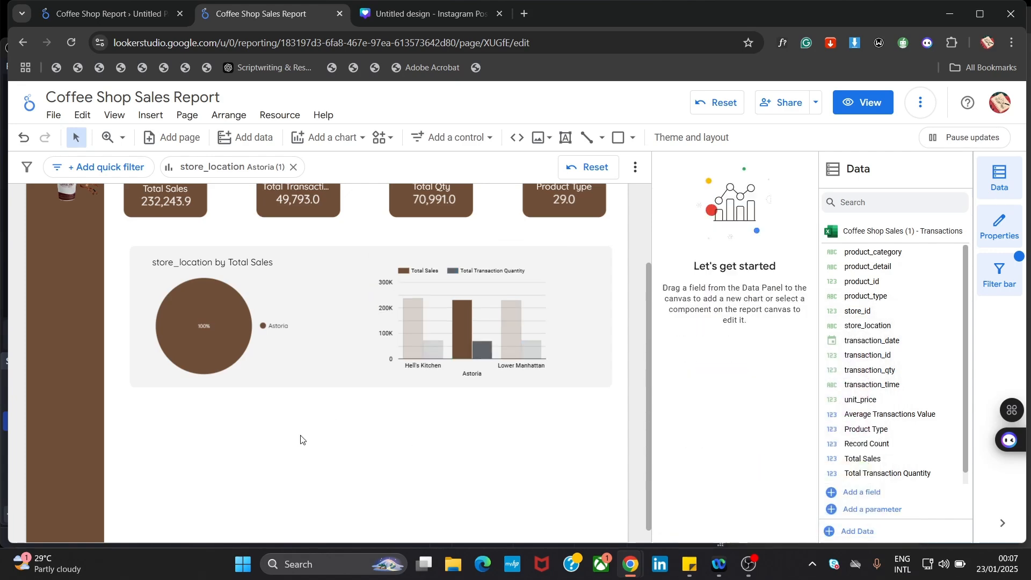
- Clear the Astoria cross-filter through the column chart and deselect the chart
left_click(432, 298)
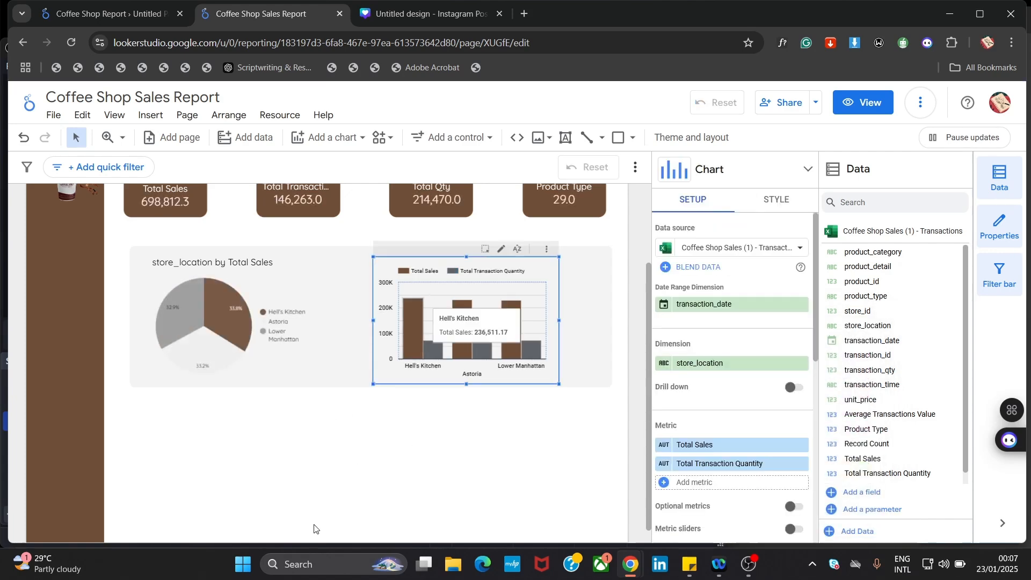
left_click(333, 493)
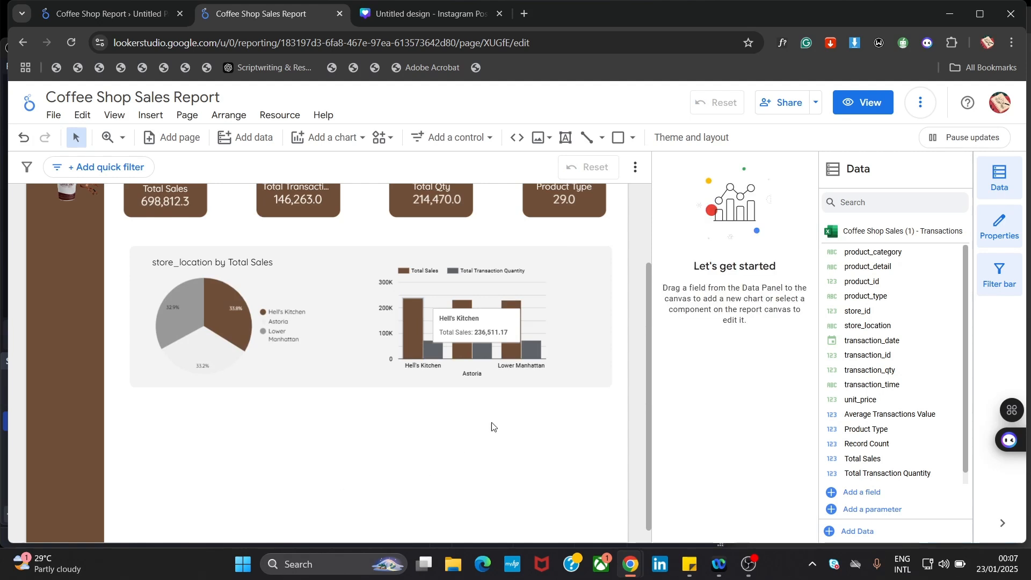
left_click(545, 327)
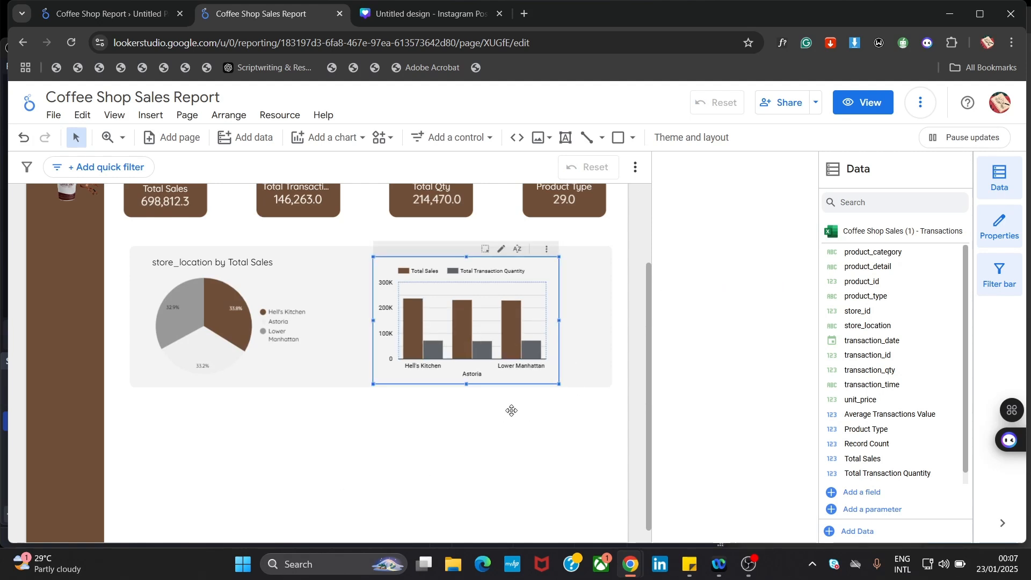
left_click(344, 466)
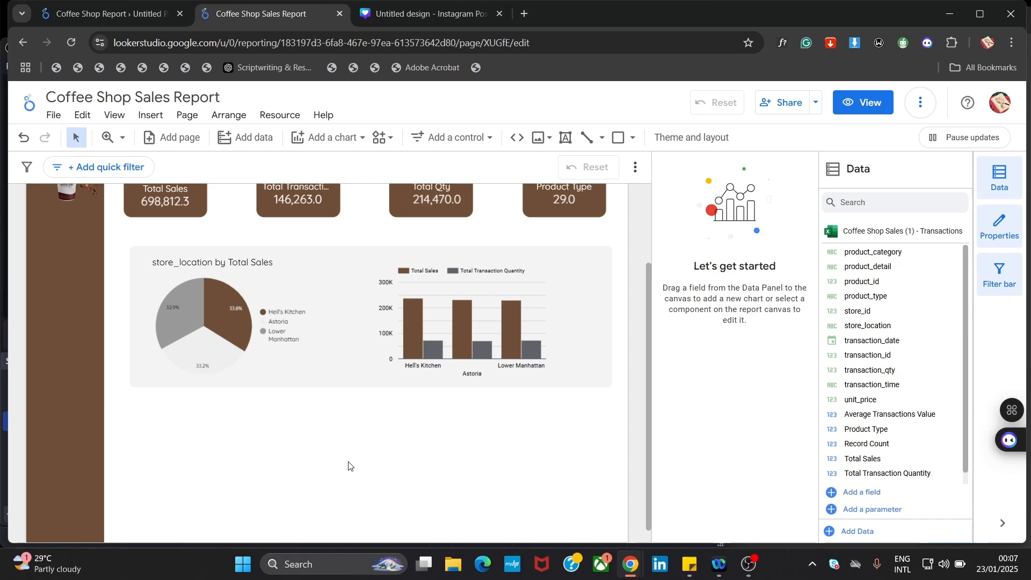
- Try the custom light grey on the column chart's Total Transaction Quantity bars, and undo the recolor
left_click(515, 319)
left_click(515, 320)
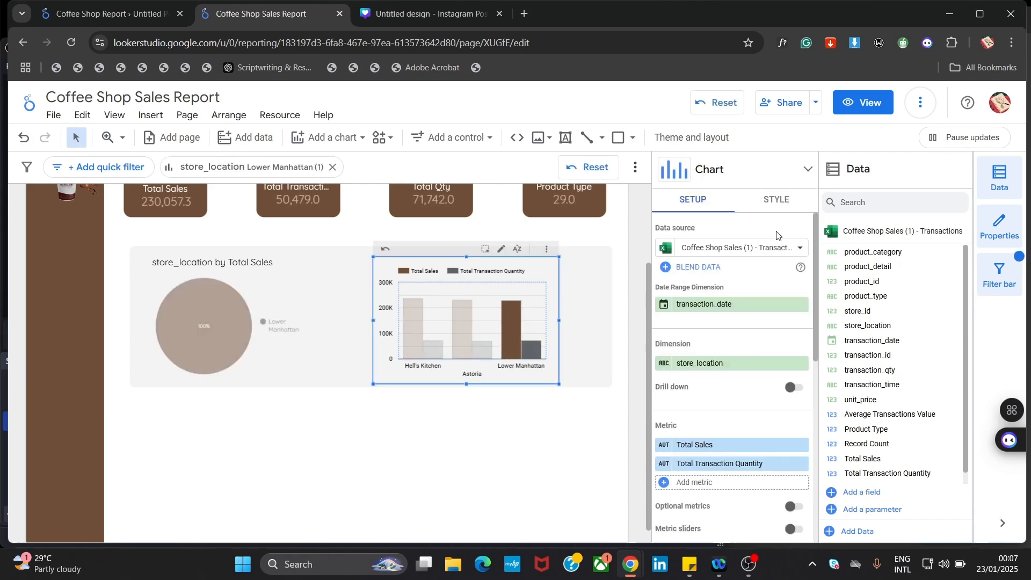
left_click(787, 202)
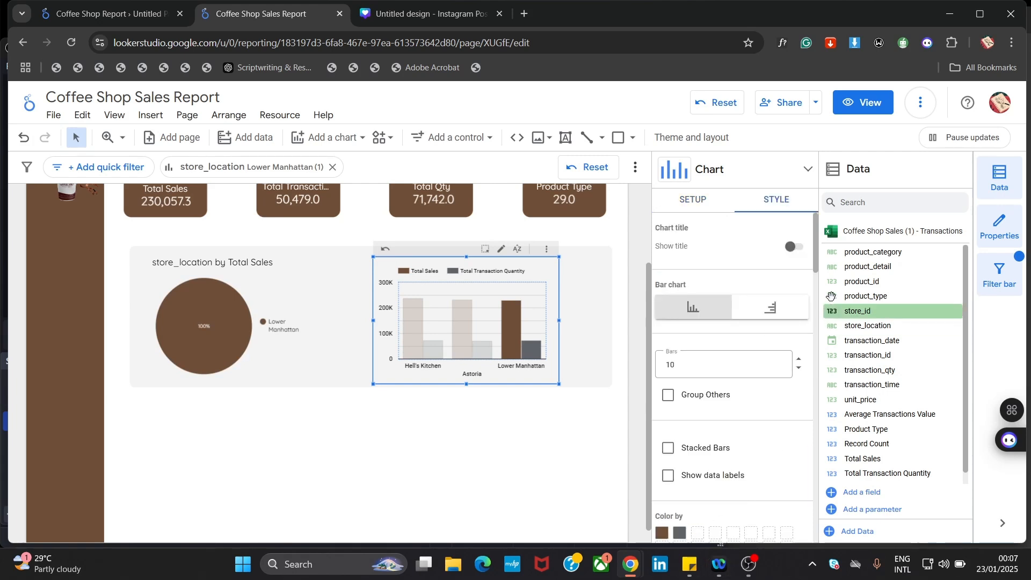
left_click_drag(816, 254, 810, 287)
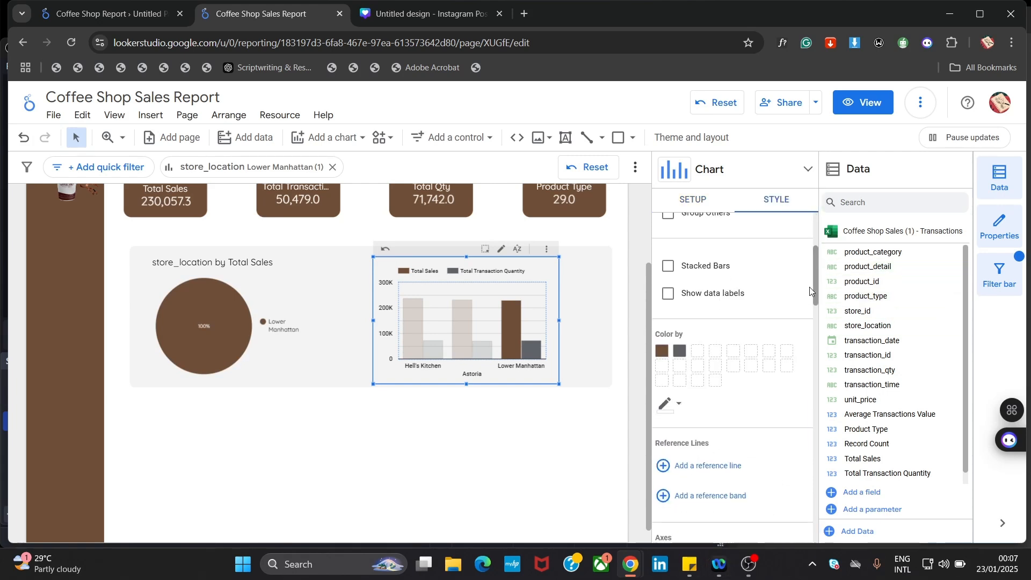
left_click(680, 343)
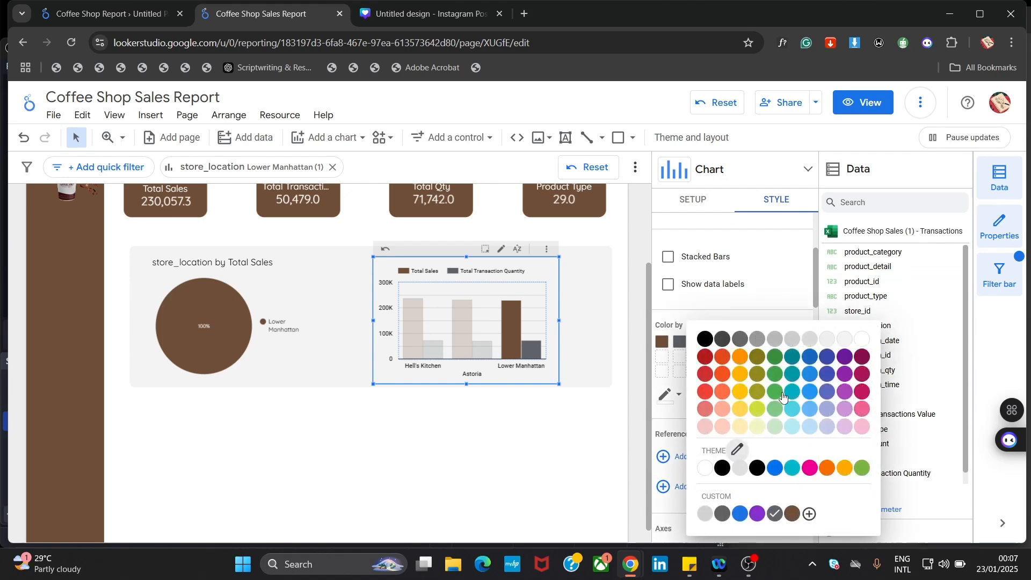
left_click(705, 513)
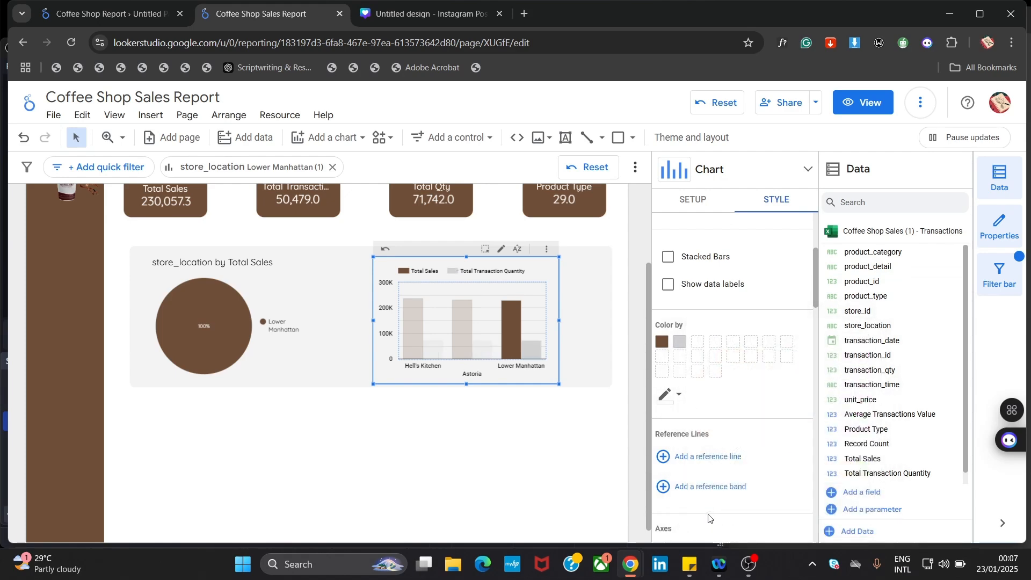
left_click(417, 265)
left_click(379, 430)
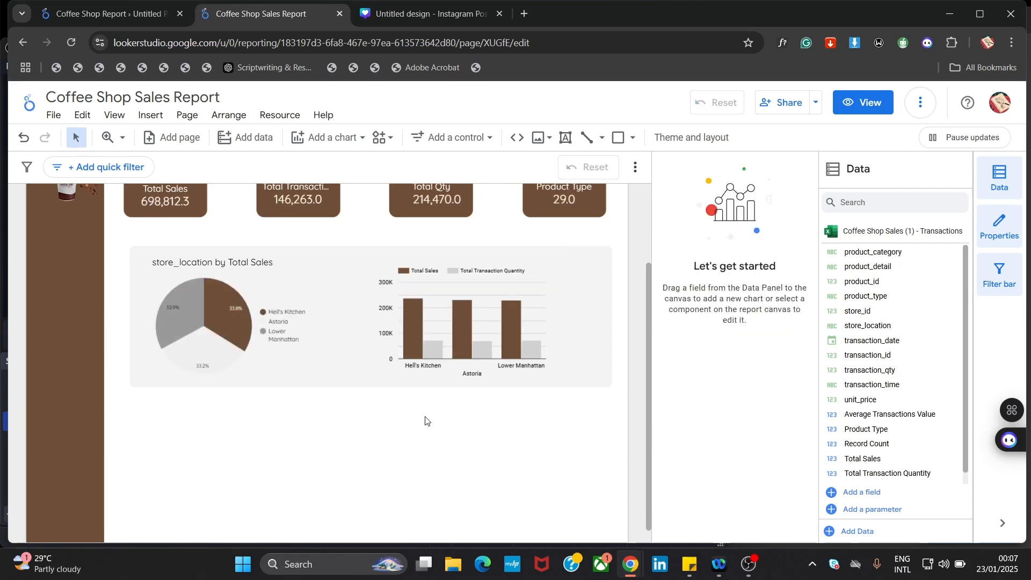
left_click(560, 356)
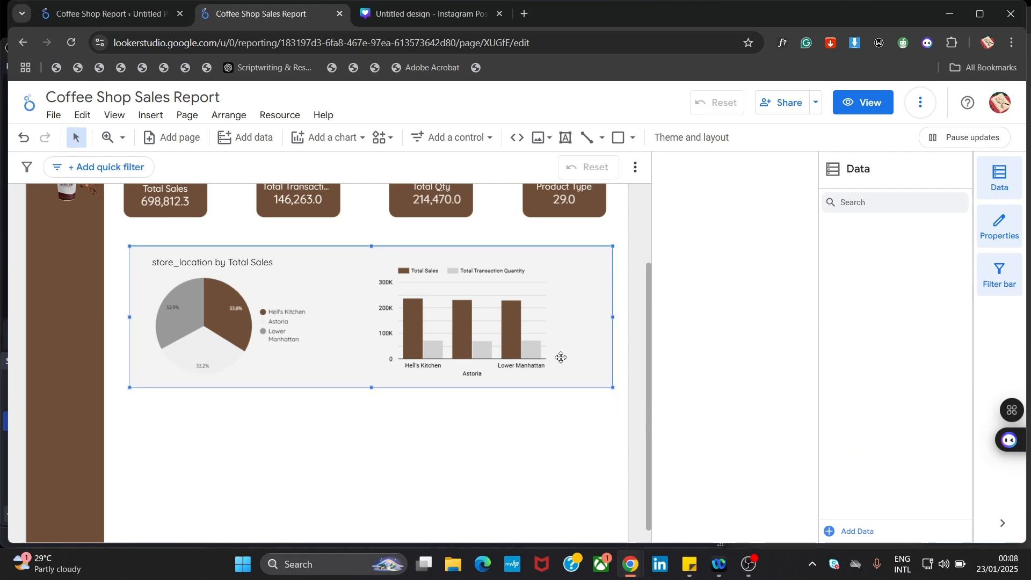
left_click(402, 478)
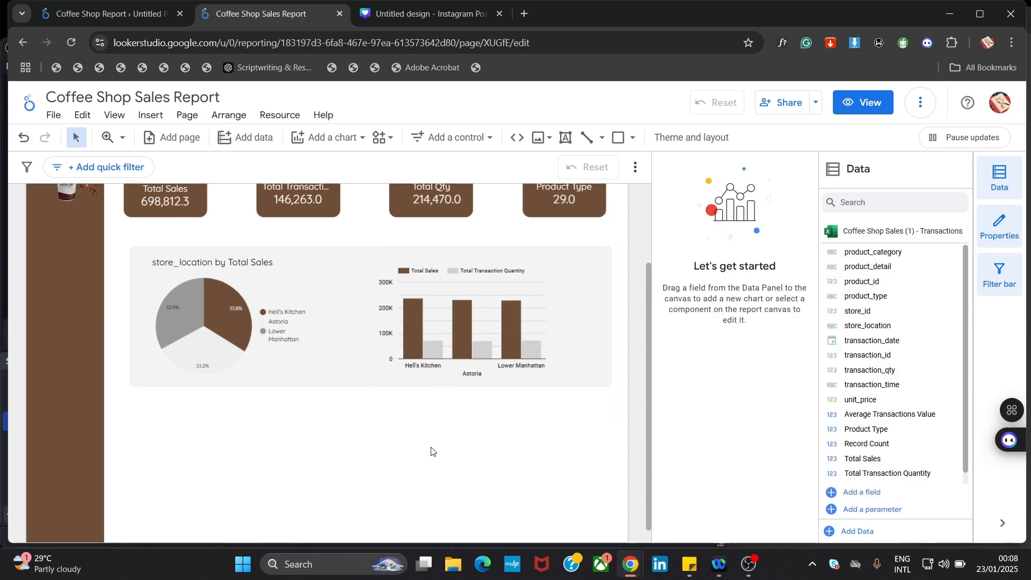
key("ctrl+z")
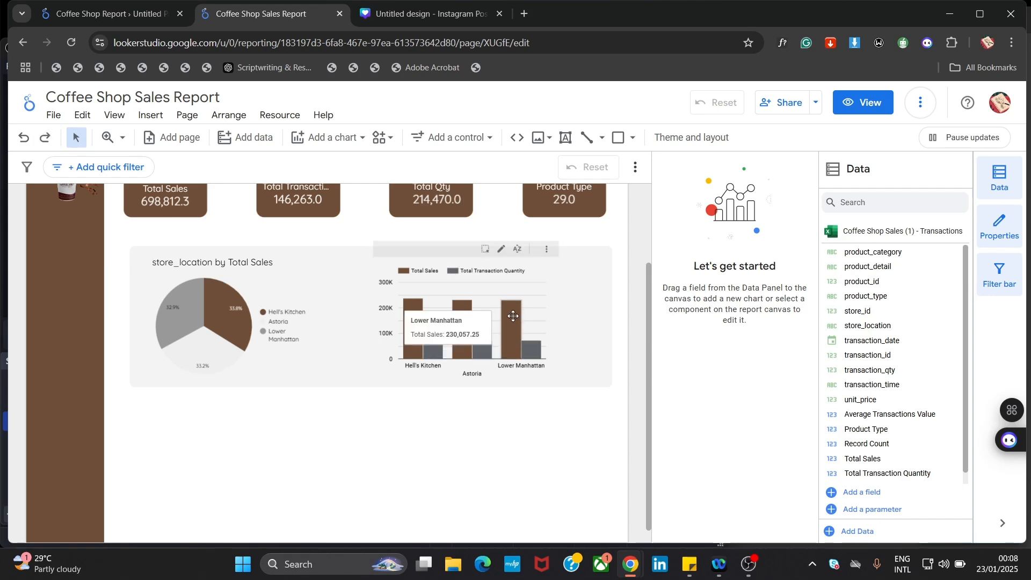
- Shift the column chart farther from the pie chart, and nudge the pie chart inward from the grey panel's edge
left_click_drag(525, 297, 549, 297)
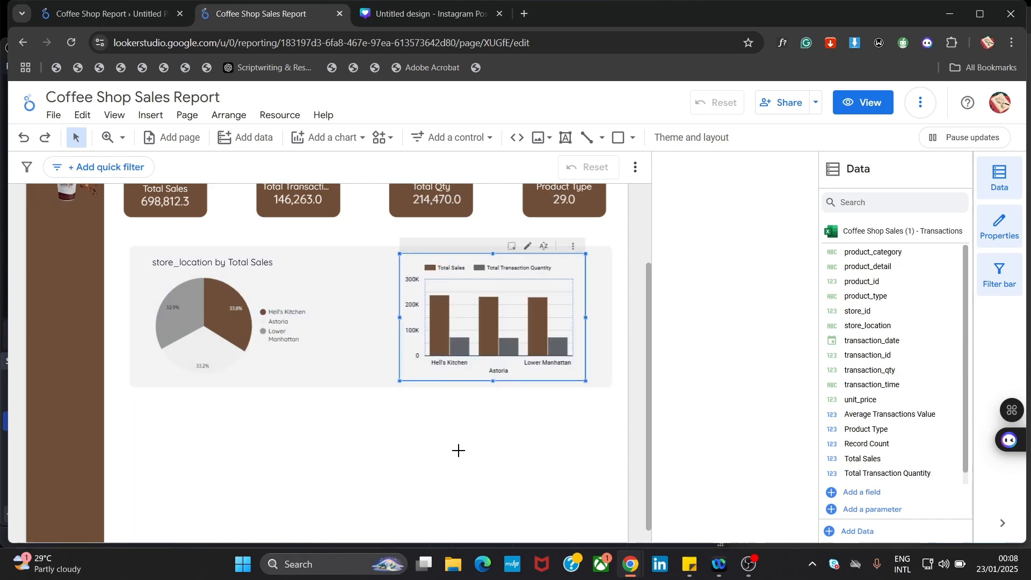
left_click(458, 450)
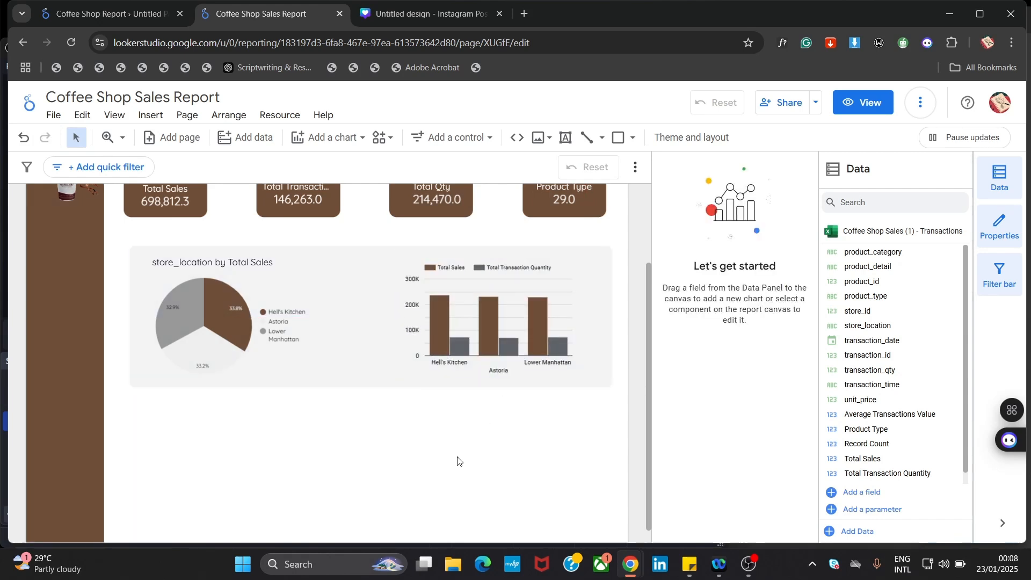
left_click(218, 328)
left_click_drag(217, 327, 230, 331)
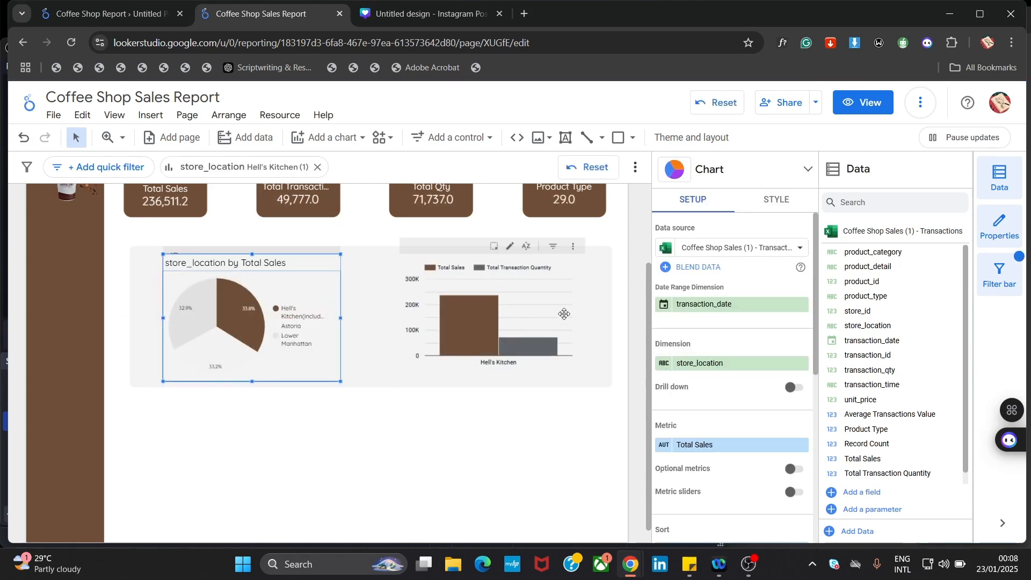
left_click(595, 306)
left_click(595, 306)
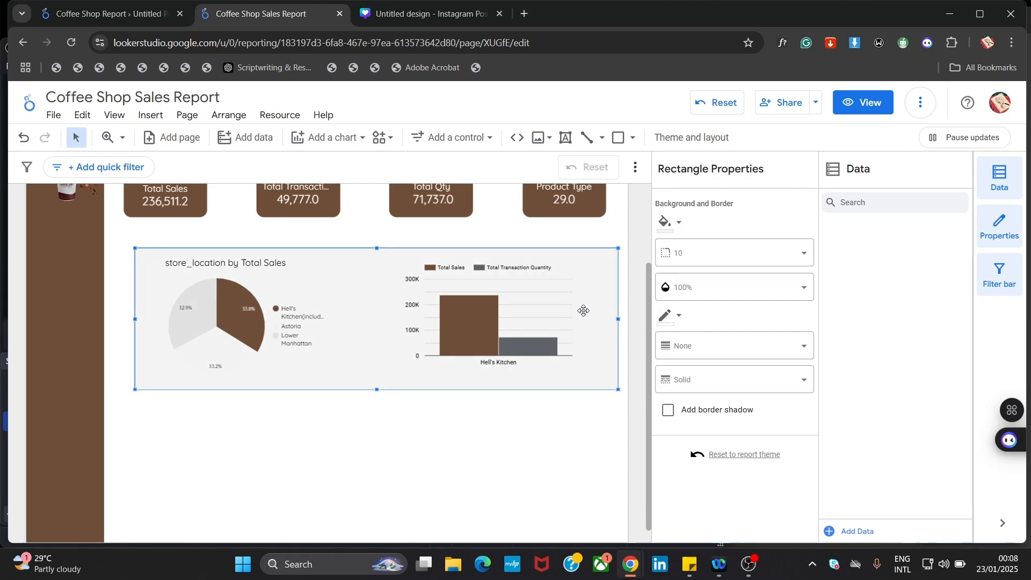
left_click(576, 410)
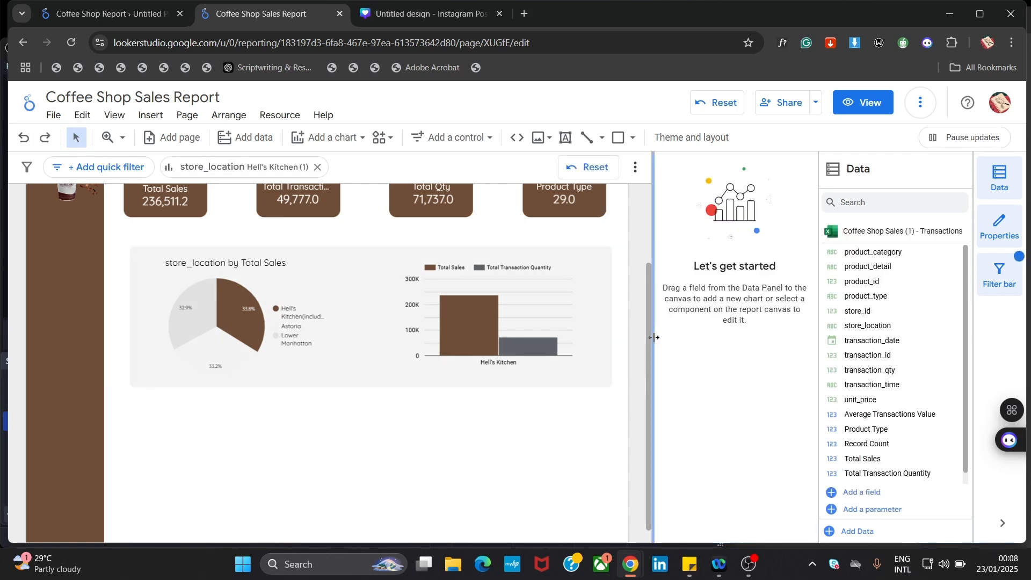
left_click_drag(651, 333, 642, 301)
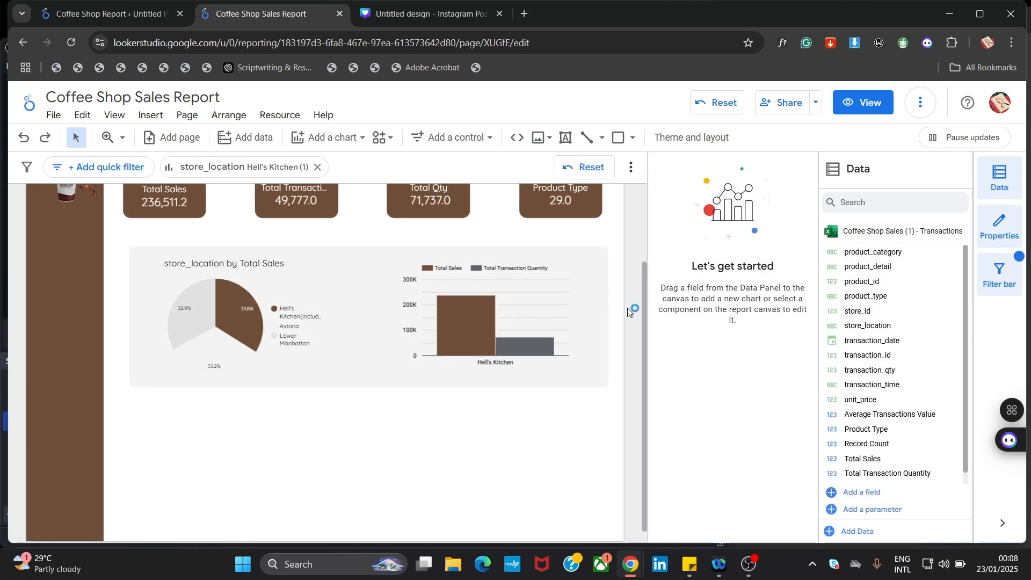
left_click(448, 259)
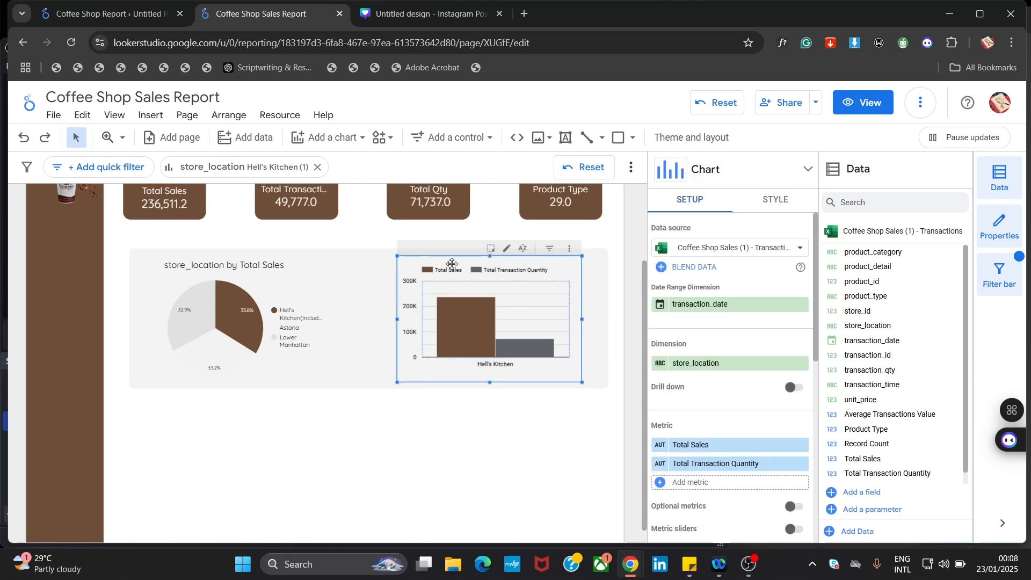
left_click(288, 431)
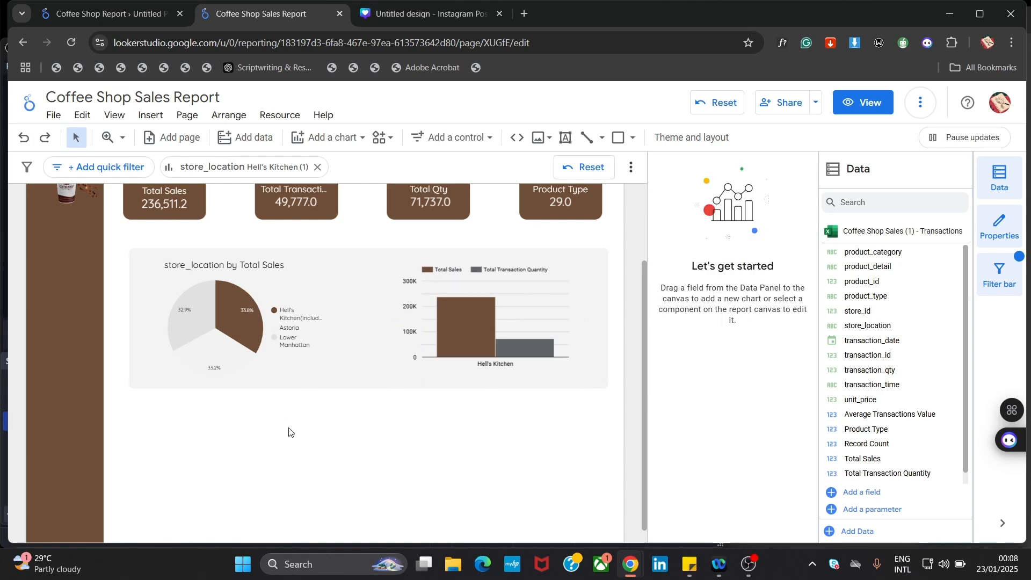
left_click(432, 263)
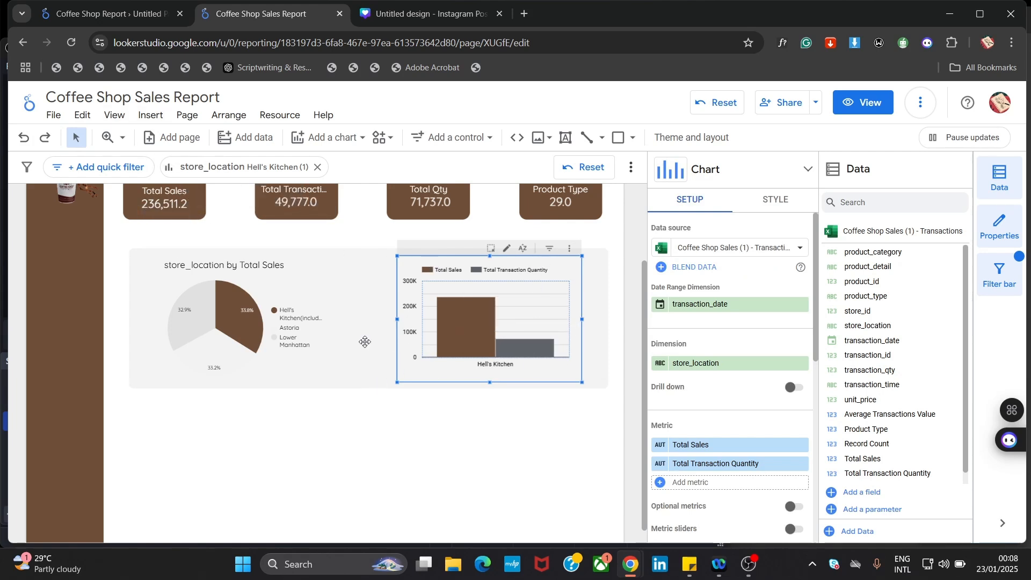
left_click(112, 460)
left_click(149, 376)
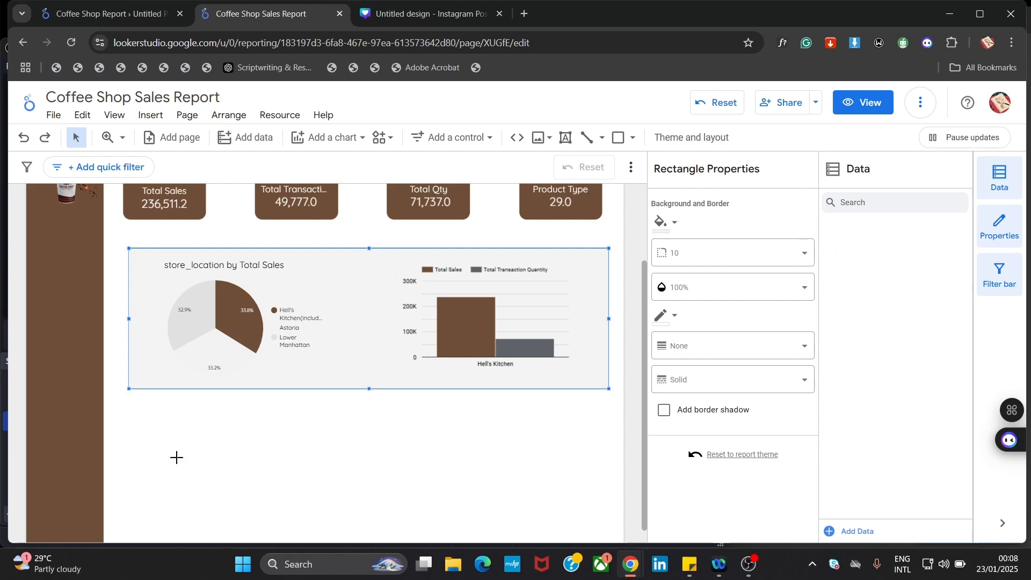
left_click(178, 457)
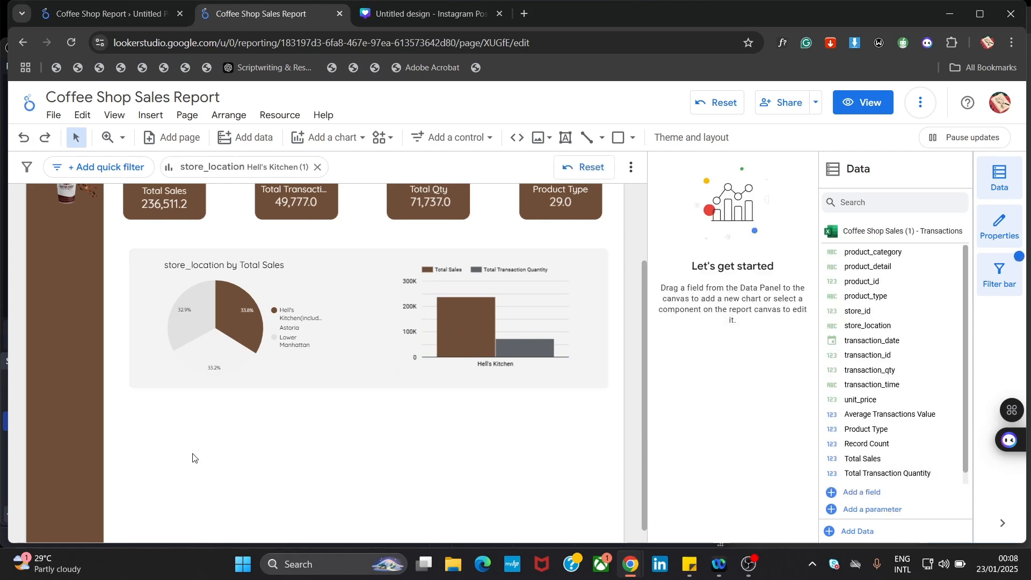
- Clear the Hell's Kitchen cross-filter applied through the pie chart, and deselect the charts
left_click(163, 382)
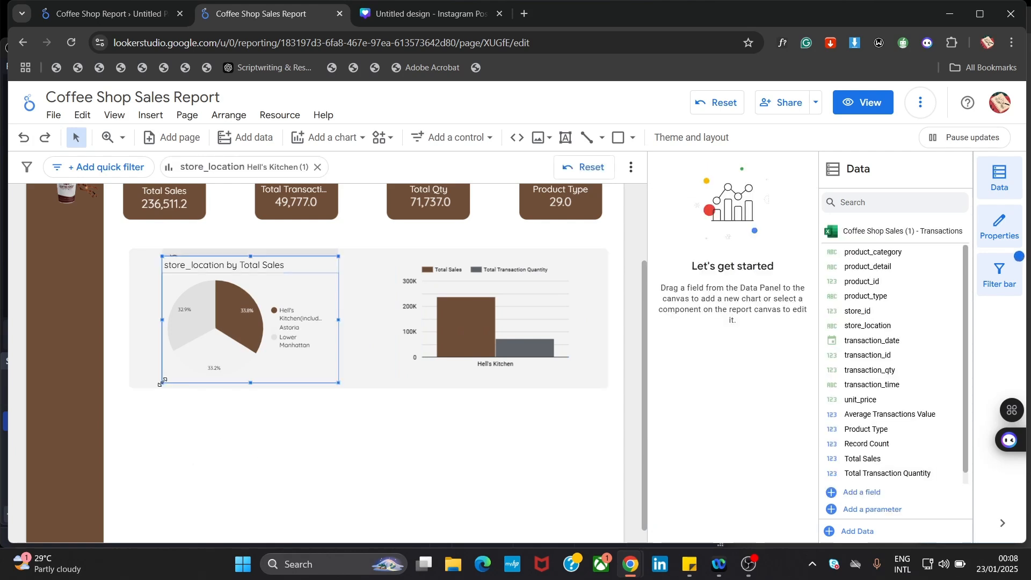
left_click(432, 341)
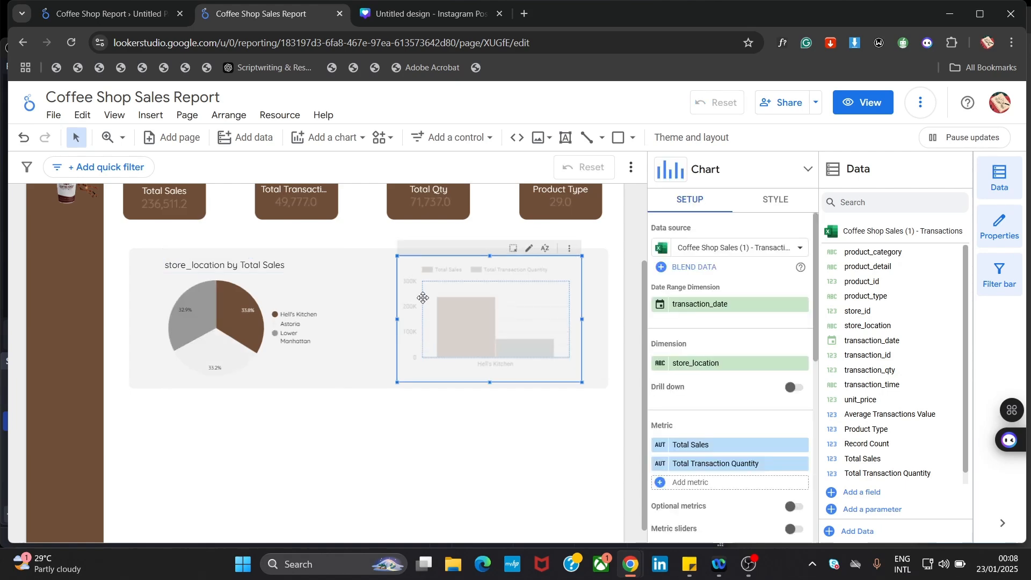
left_click(319, 465)
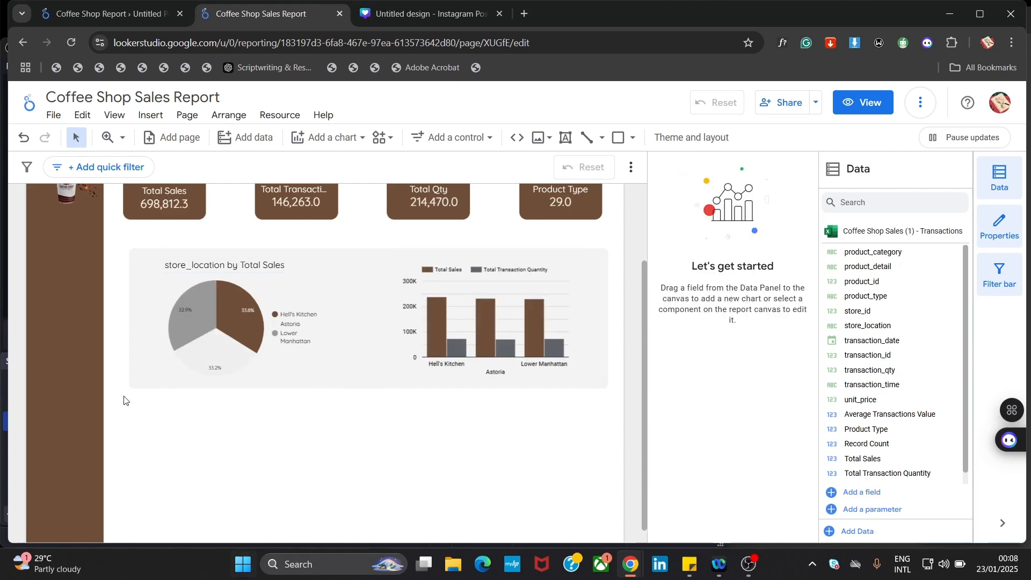
- Check the finished Coffee Shop Report's layout, and insert a rectangle below the pie chart, sized to just under half the grey panel's width
left_click(129, 14)
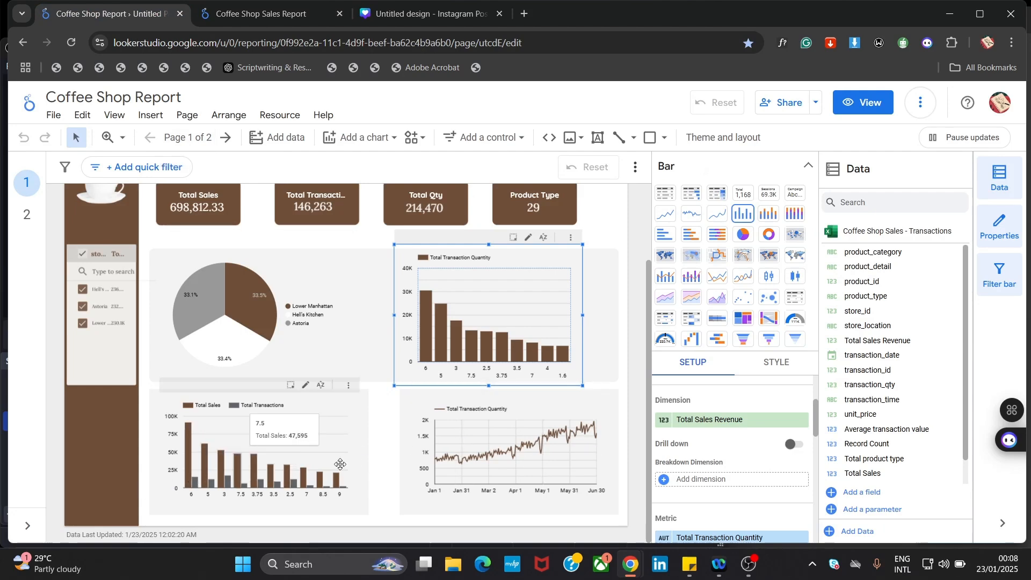
left_click(248, 10)
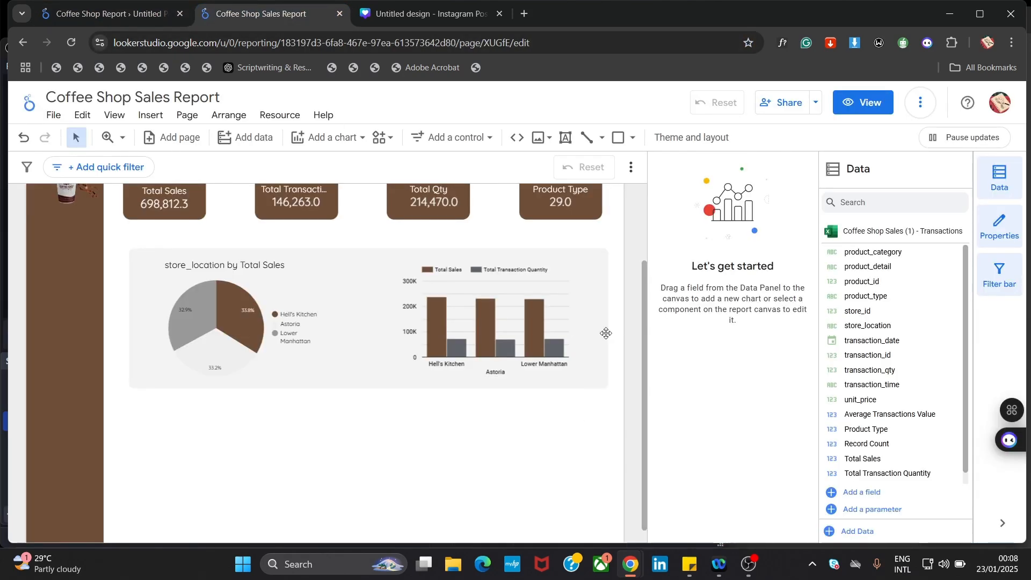
scroll(644, 306, "down", 1)
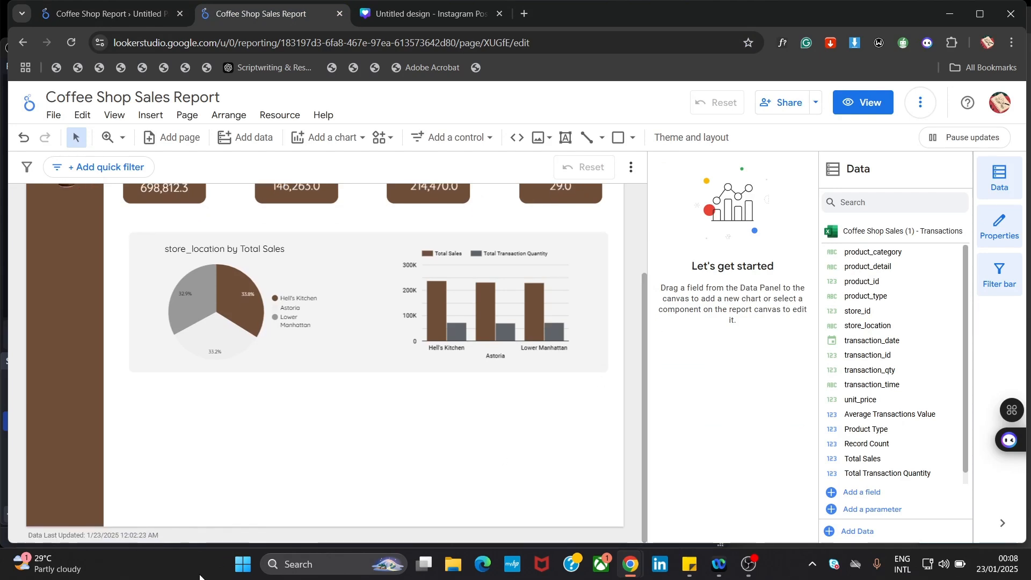
left_click(153, 117)
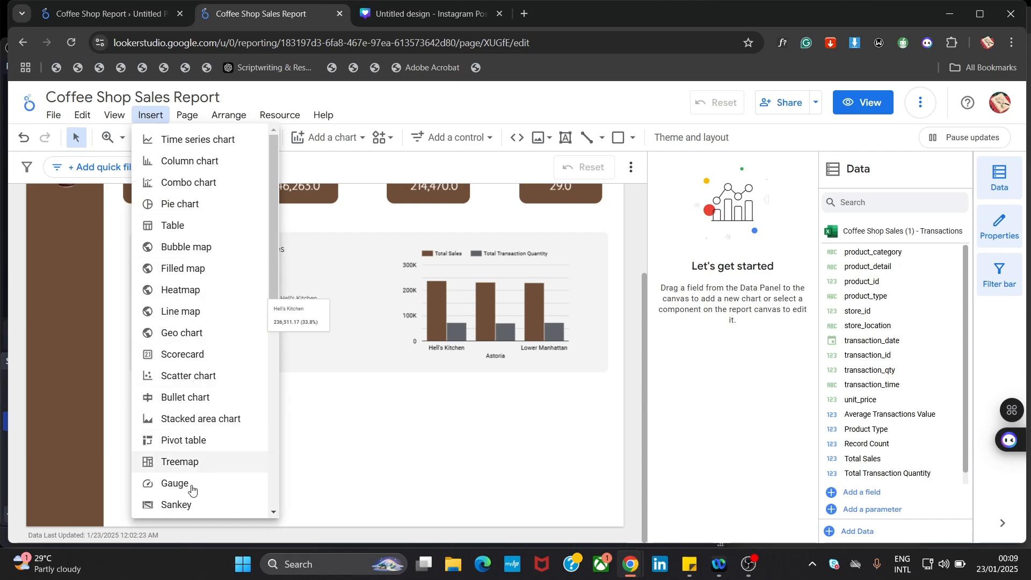
left_click_drag(275, 234, 261, 458)
left_click(204, 465)
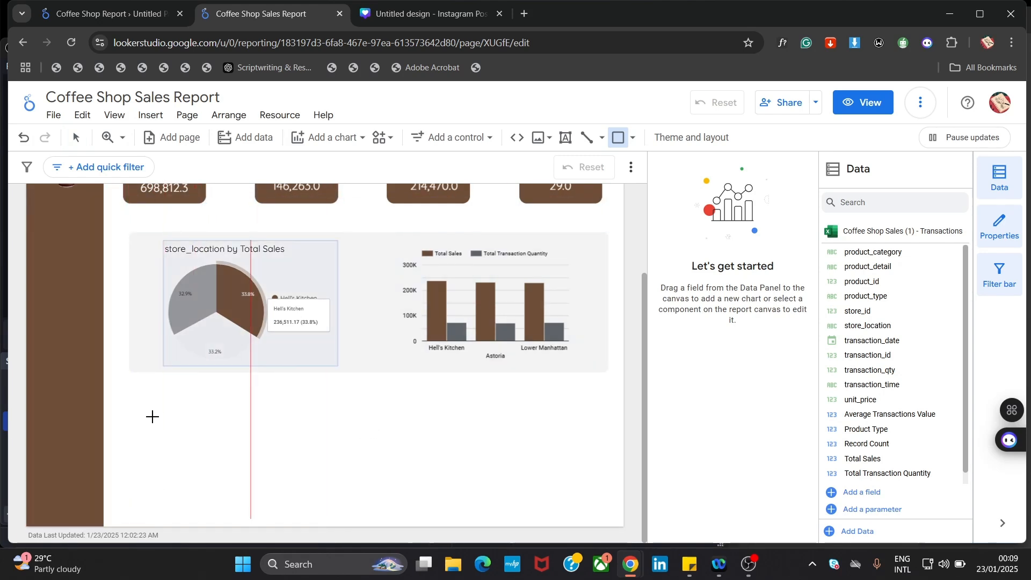
mouse_move(165, 419)
left_mouse_down()
mouse_move(403, 485)
mouse_move(417, 505)
left_mouse_up()
mouse_move(323, 471)
left_mouse_down()
mouse_move(299, 466)
mouse_move(289, 441)
mouse_move(274, 518)
left_mouse_up()
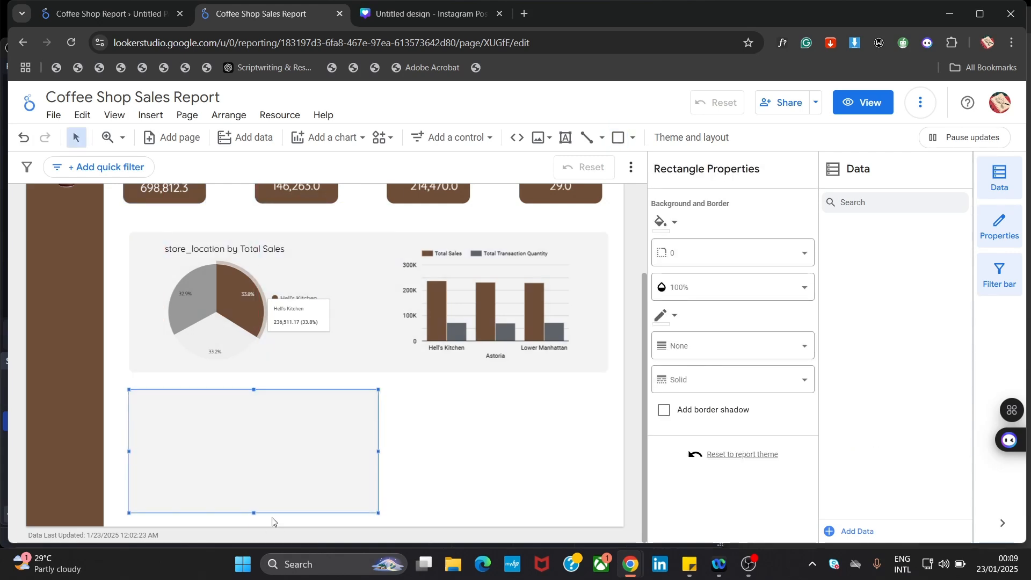
left_click_drag(378, 455, 345, 447)
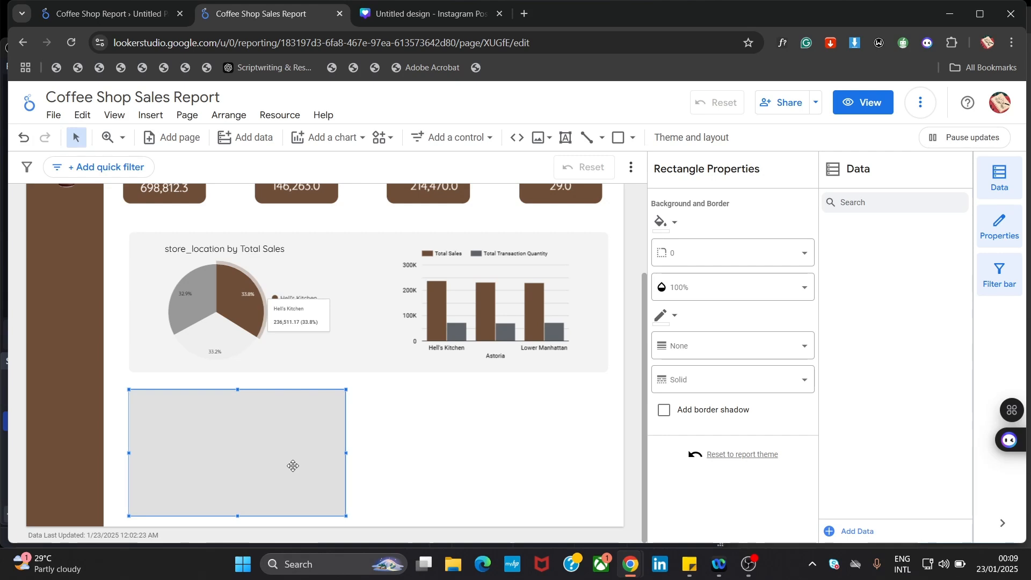
- Duplicate the rectangle and place the copy beside it under the column chart, flush with the grey panel's outer edge
left_click_drag(280, 476, 534, 474)
key("ctrl+d")
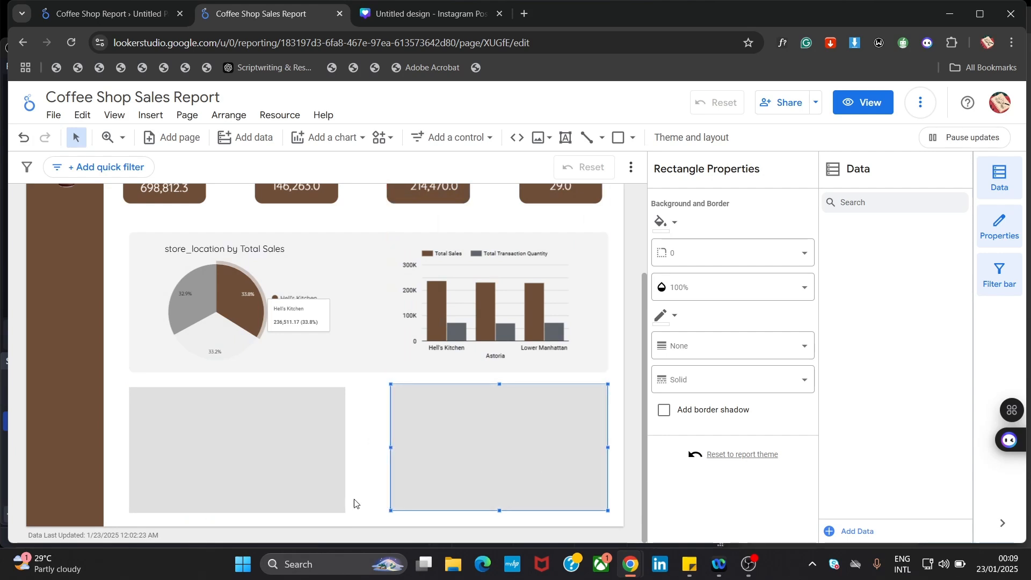
left_click(369, 452)
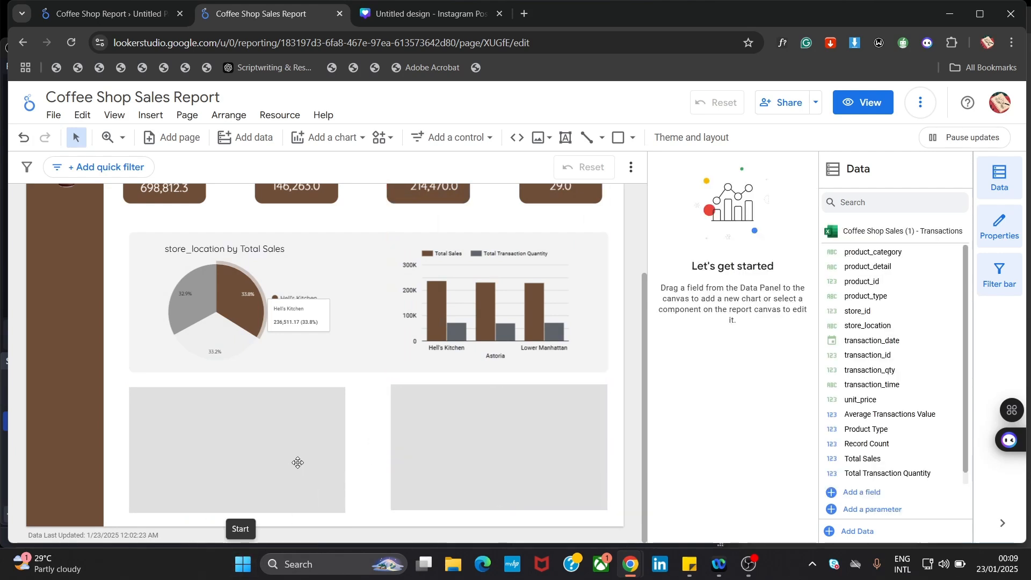
- Compare the lower panels in the finished Coffee Shop Report, and widen the rectangle below the pie chart toward its neighbour
left_click(82, 14)
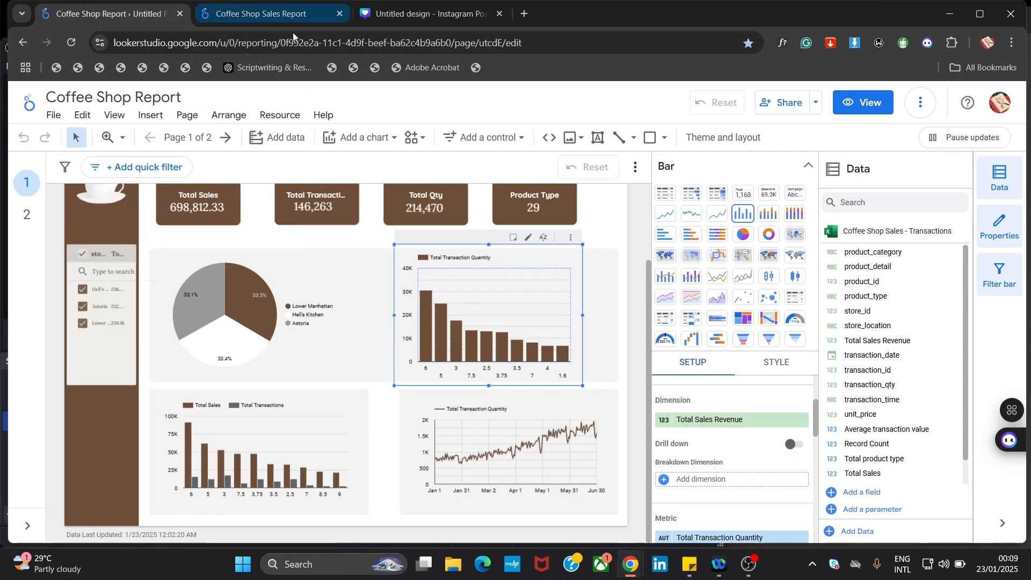
left_click(280, 18)
left_click(238, 437)
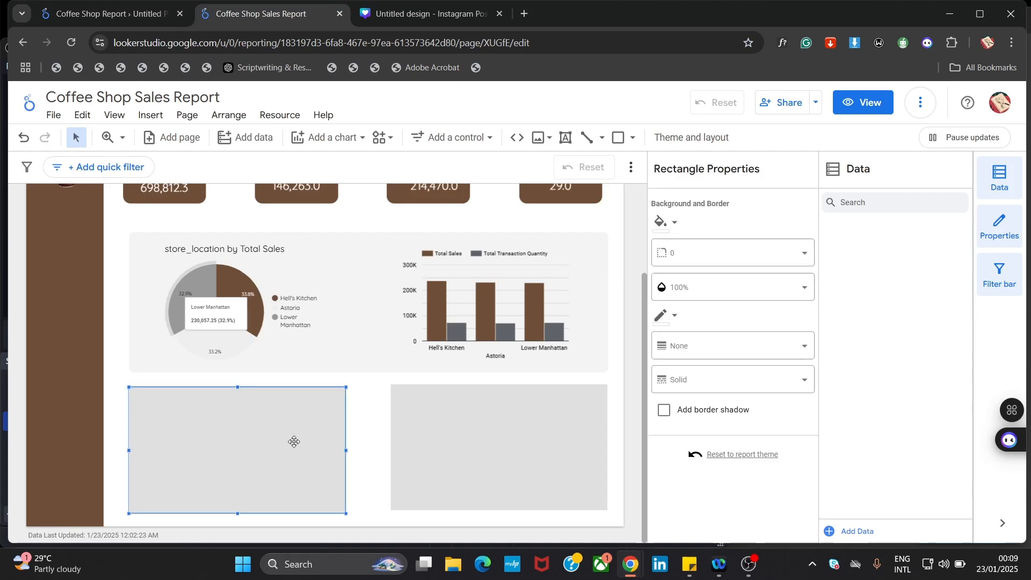
left_click_drag(344, 449, 366, 451)
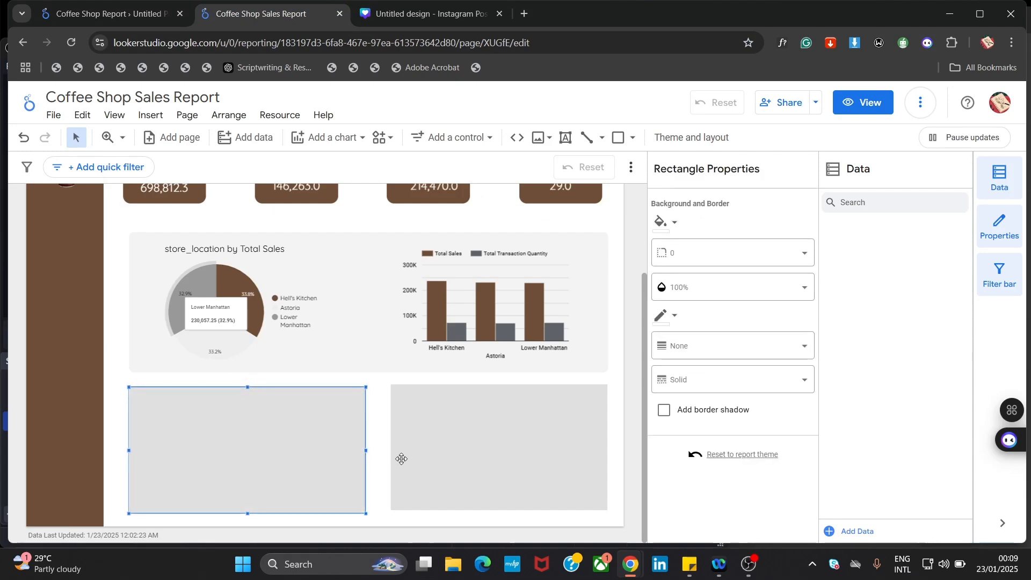
- Replace the rectangle under the column chart with a duplicate of the widened rectangle below the pie chart
left_click(455, 446)
key("Delete")
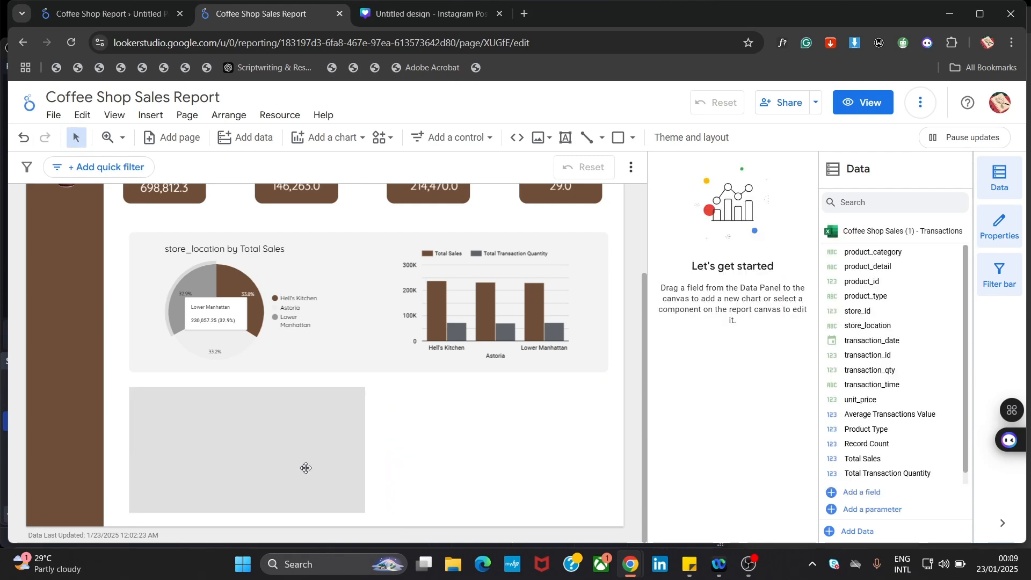
left_click(300, 459)
key("ctrl+d")
left_click_drag(334, 457, 568, 441)
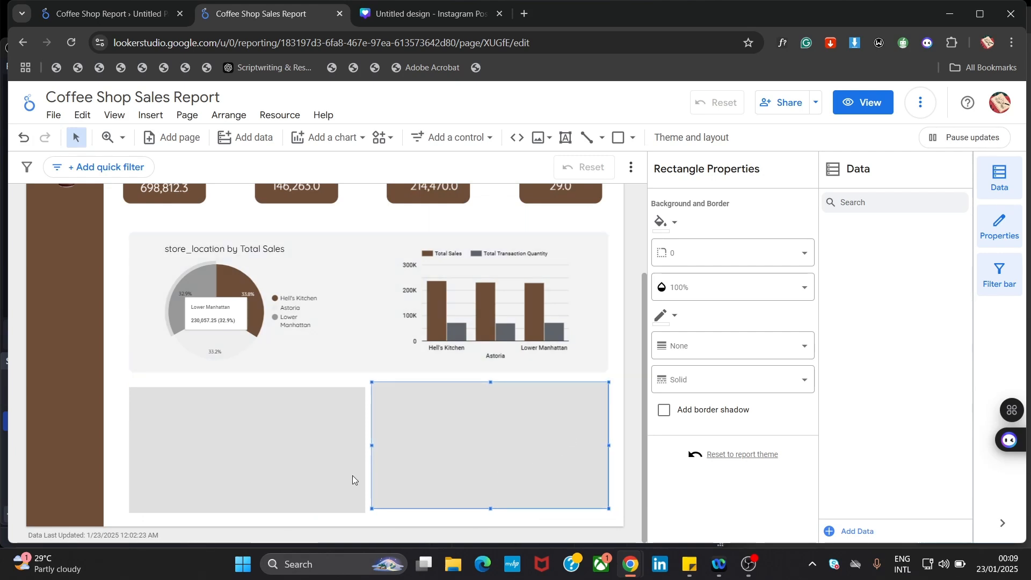
left_click(124, 416)
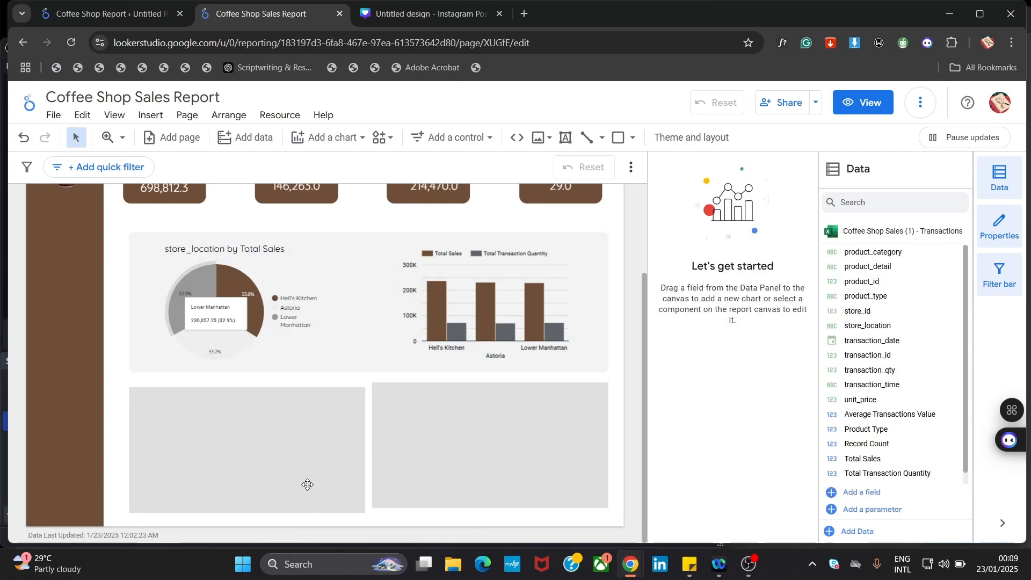
left_click(561, 432)
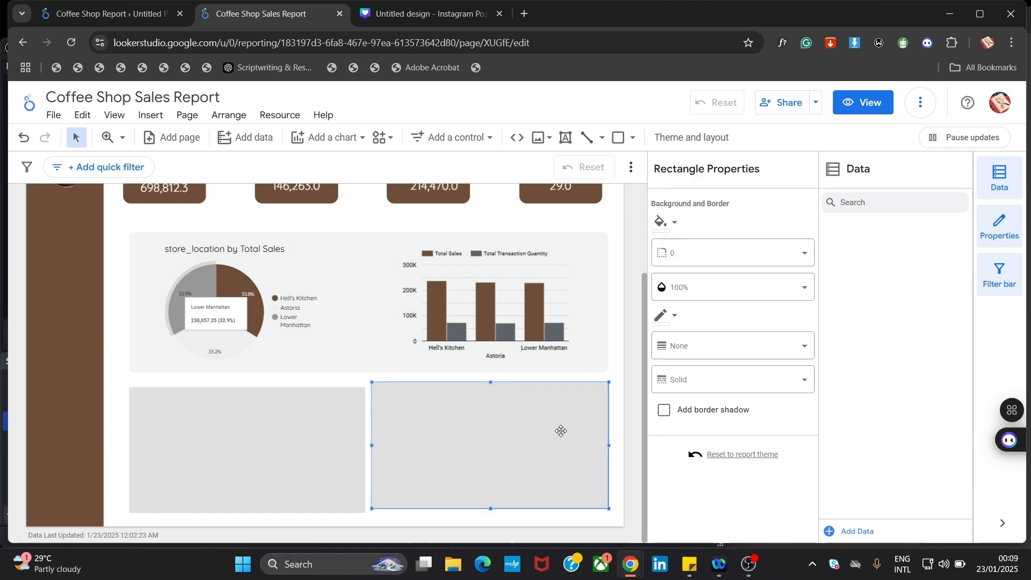
- Narrow the rectangle below the pie chart slightly, and replace its neighbour with a copy flush with the grey panel's outer edge
left_click(346, 448)
left_click_drag(366, 449, 356, 448)
left_click(424, 433)
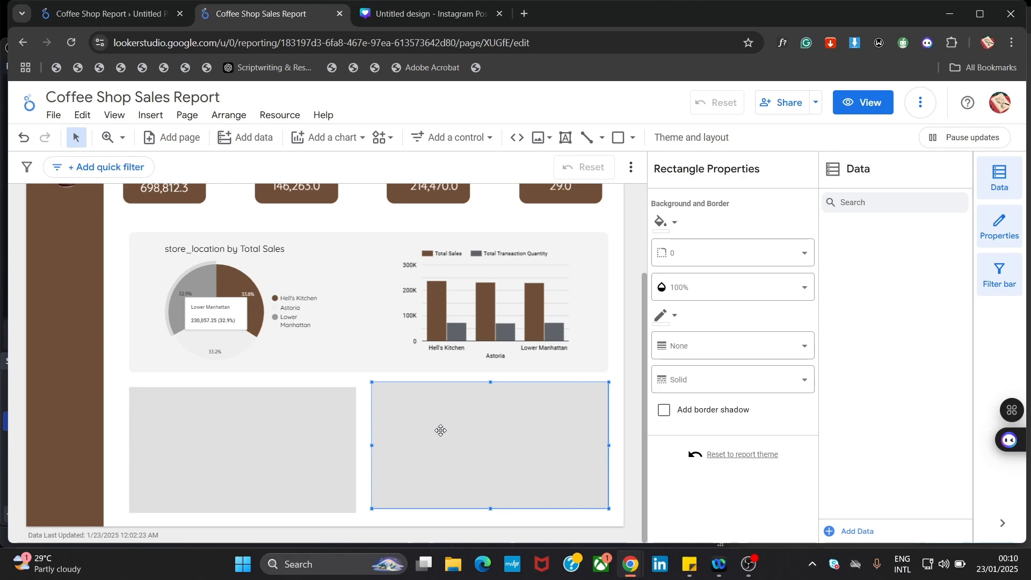
key("Delete")
left_click(305, 455)
key("ctrl+c")
key("ctrl+v")
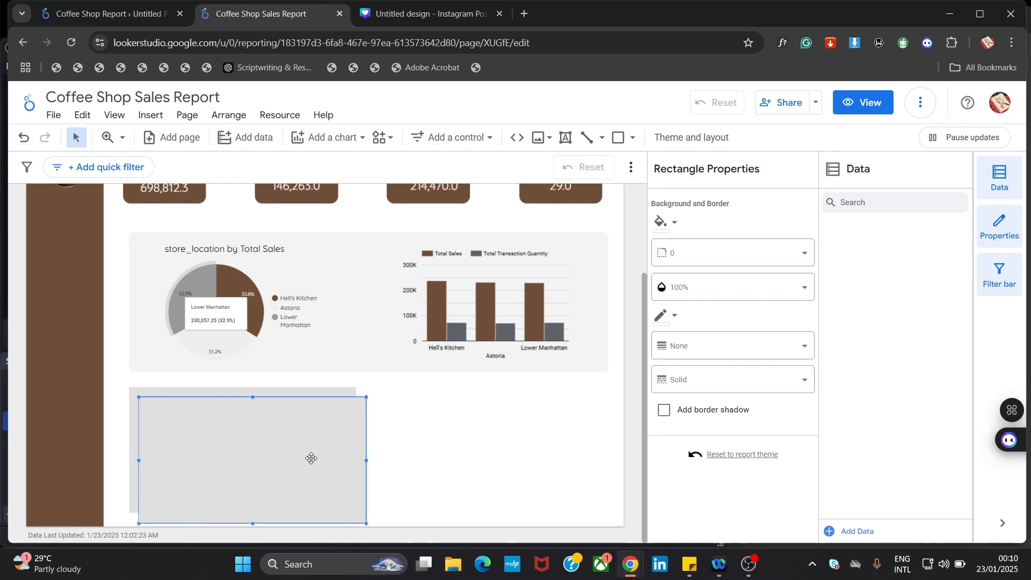
left_click_drag(311, 457, 561, 447)
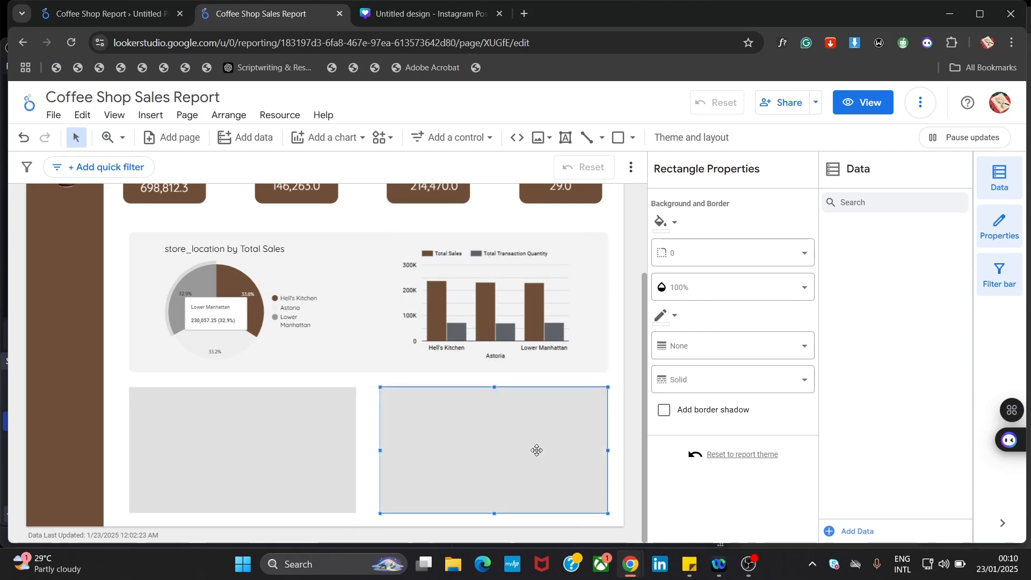
- Try a horizontal alignment of the two lower rectangles, and undo it
left_click(330, 477, "shift")
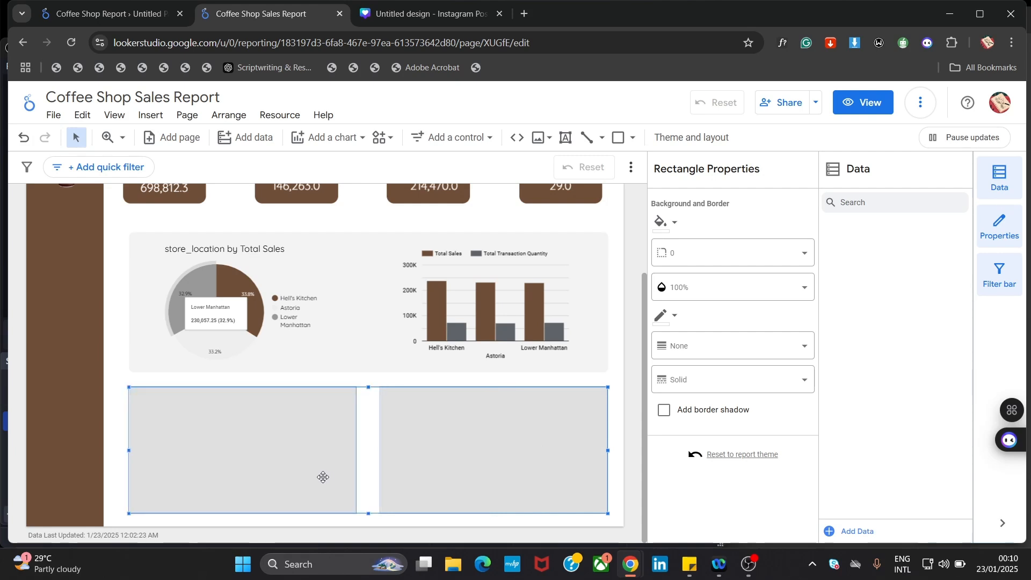
right_click(480, 453)
mouse_move(553, 353)
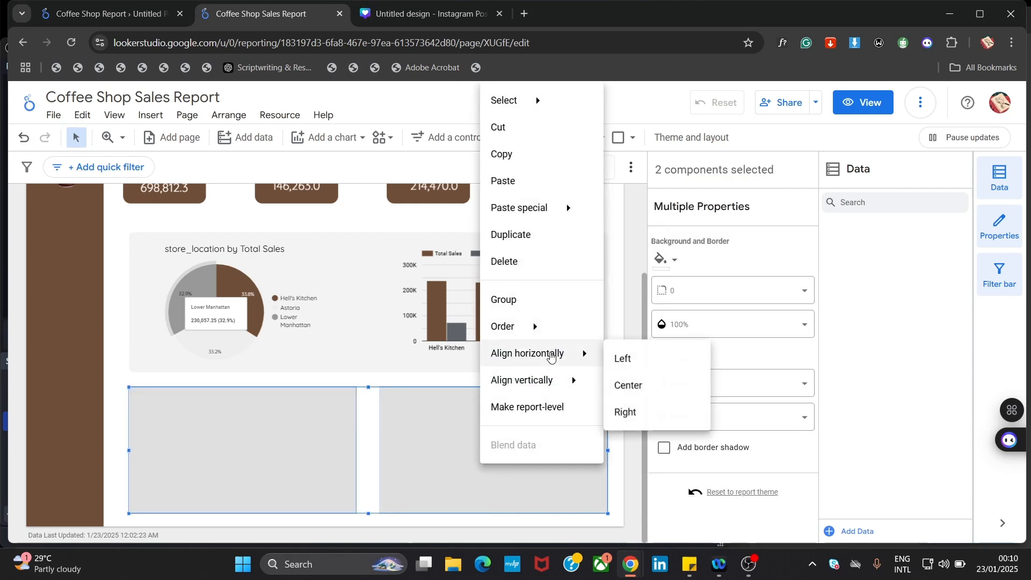
left_click(653, 396)
key("ctrl+z")
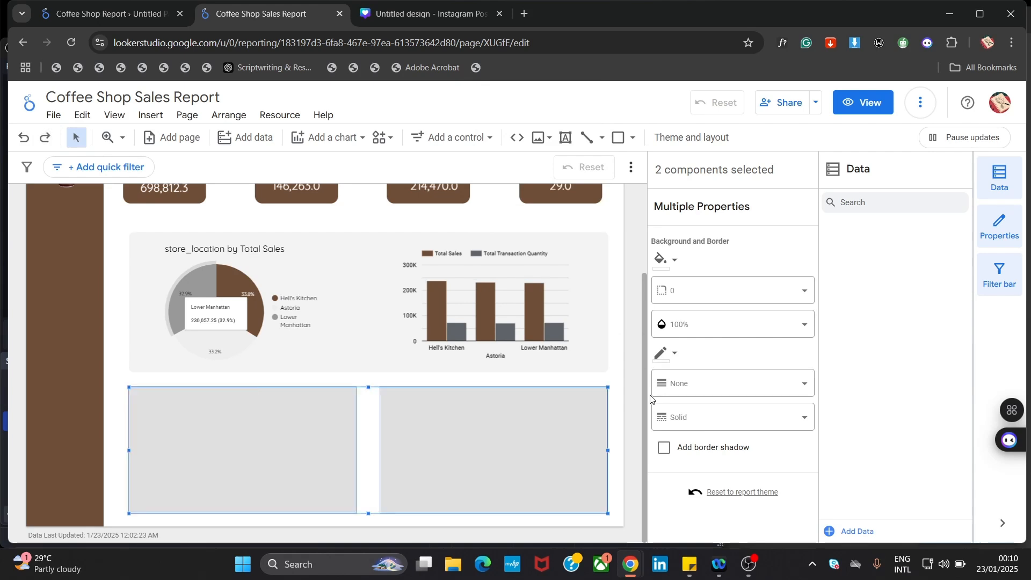
- Align the two lower rectangles vertically by their top edges, and deselect them
right_click(598, 405)
mouse_move(669, 402)
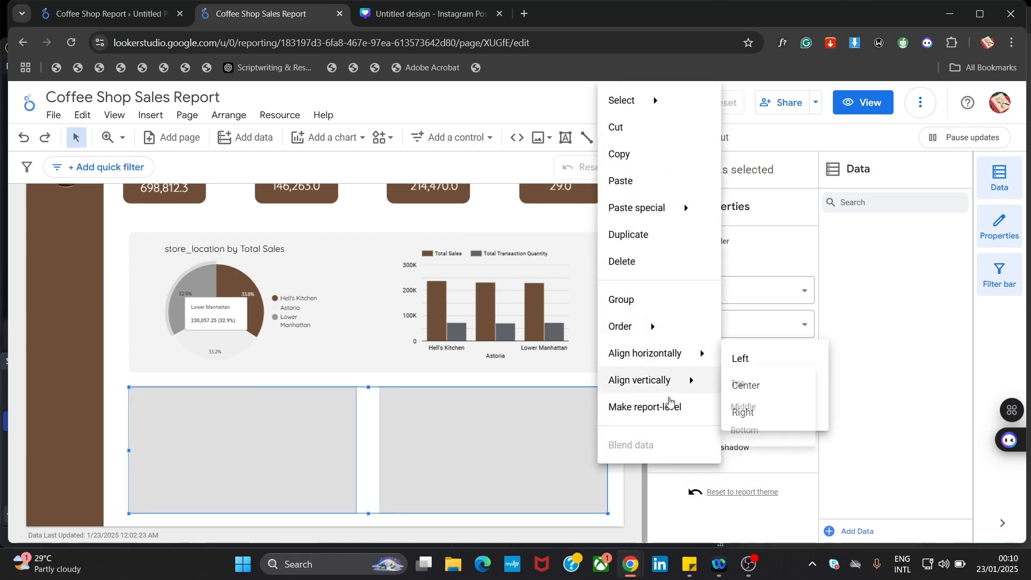
left_click(751, 386)
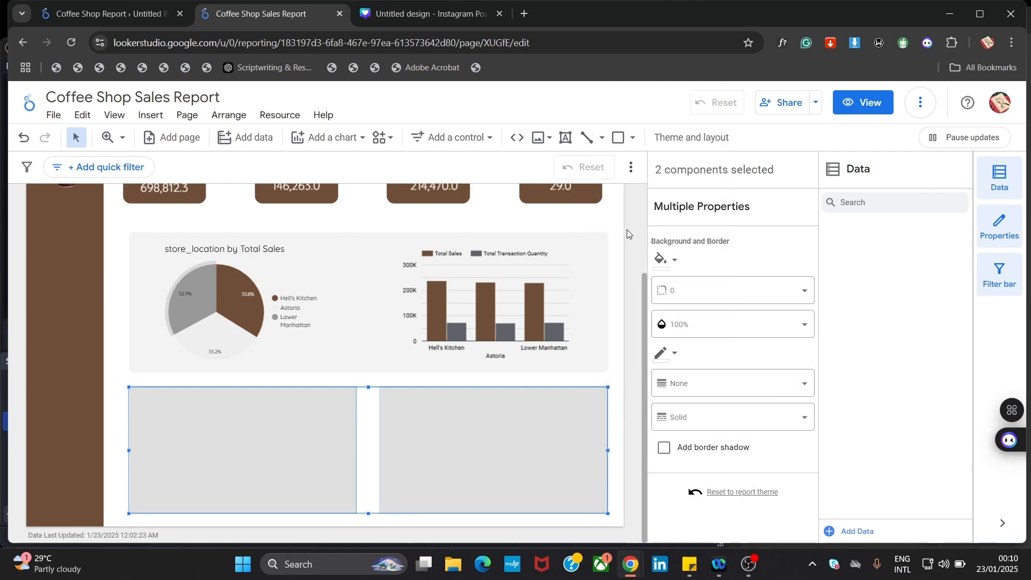
left_click(632, 245)
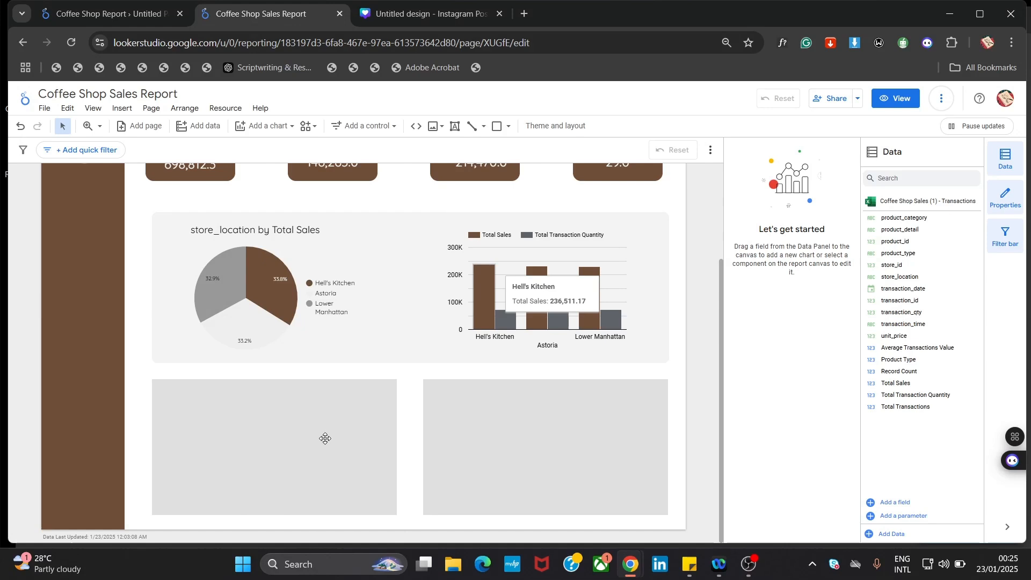
- Insert a new column chart over the rectangle beneath the store location column chart
left_click(325, 438)
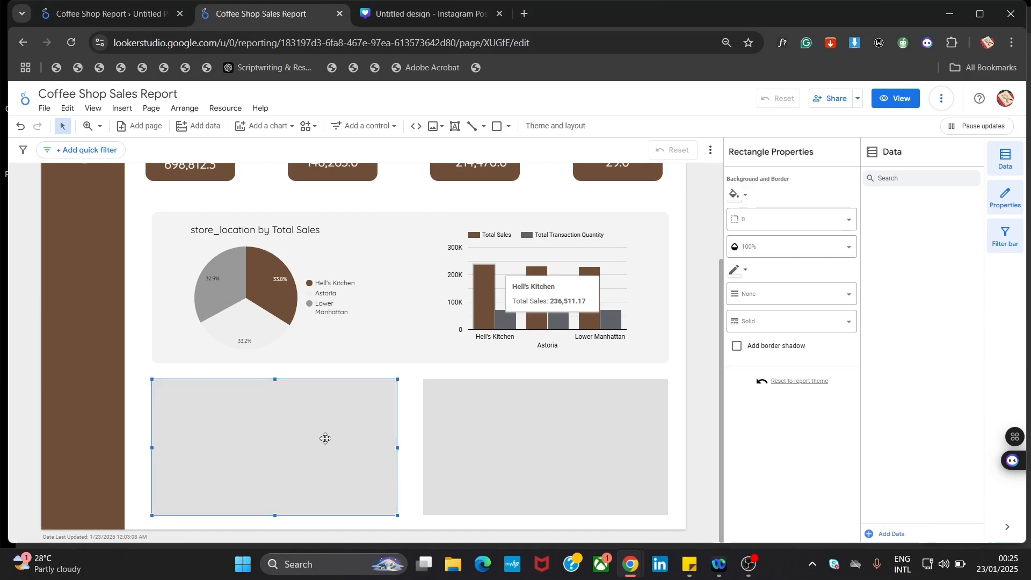
left_click(263, 127)
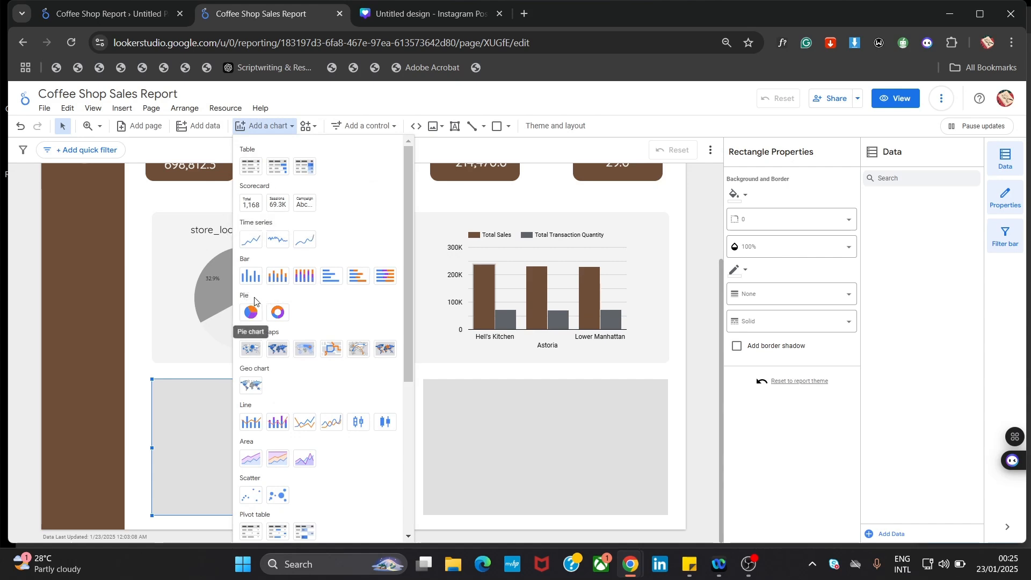
left_click(250, 276)
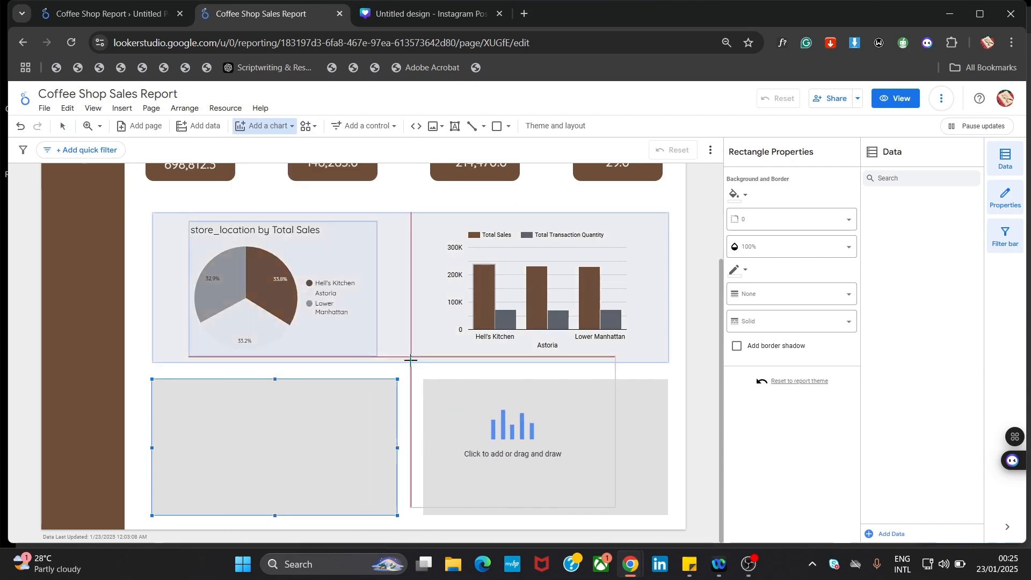
key("Escape")
left_click(482, 404)
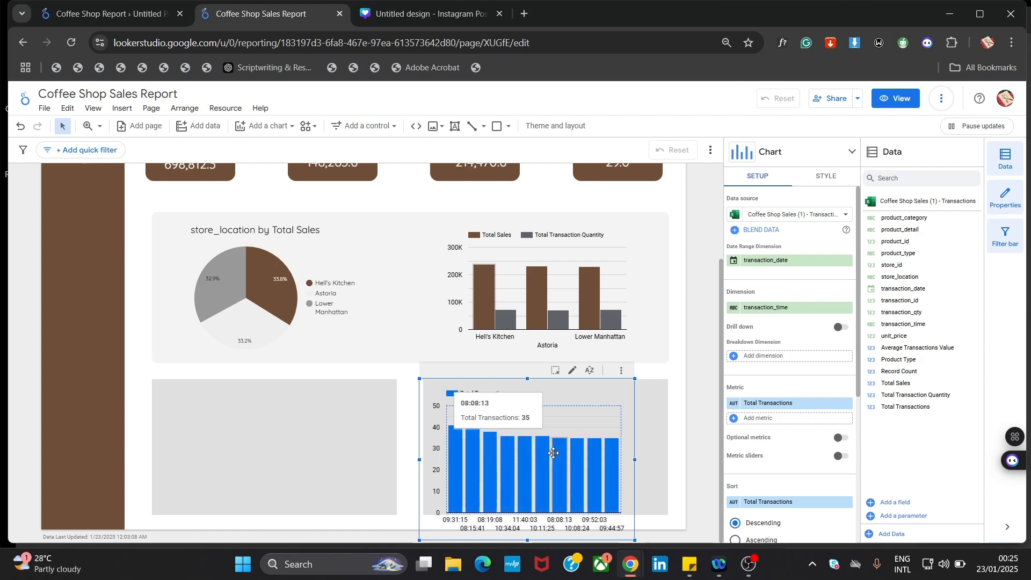
- Move the new chart over the rectangle below the pie chart, and set its dimension to product_type after trying product_category
left_click(776, 308)
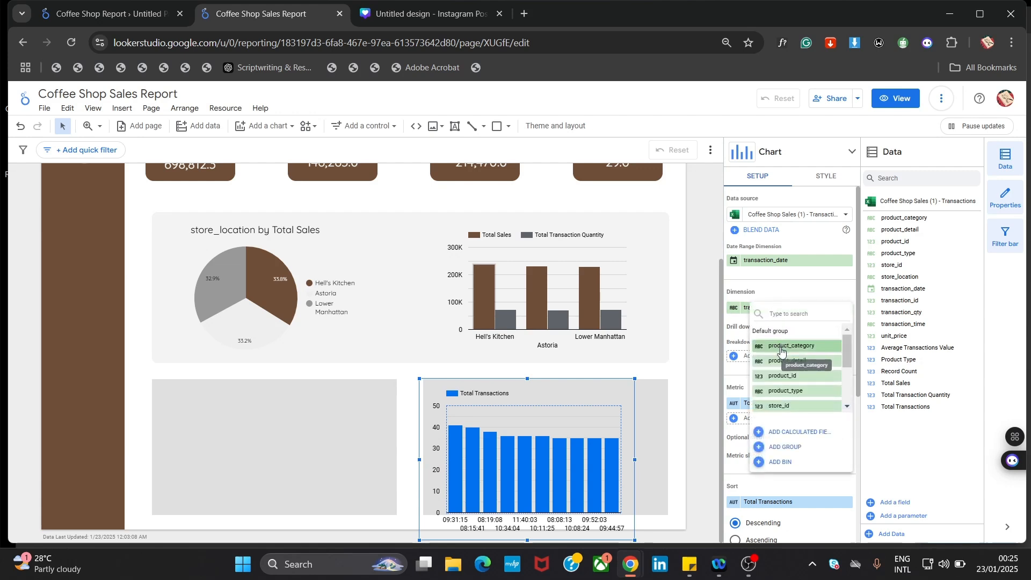
left_click(781, 344)
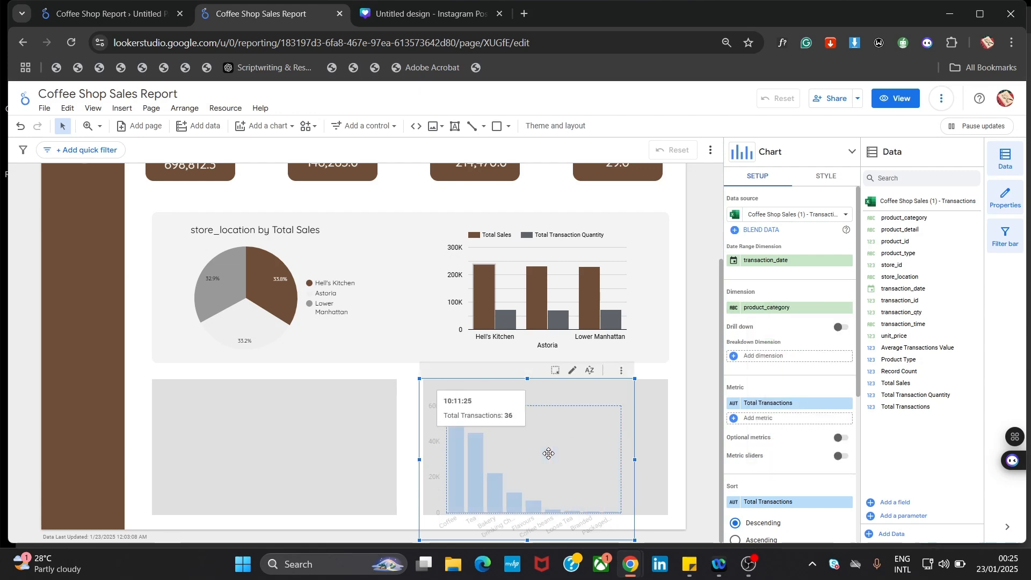
left_click_drag(548, 453, 329, 446)
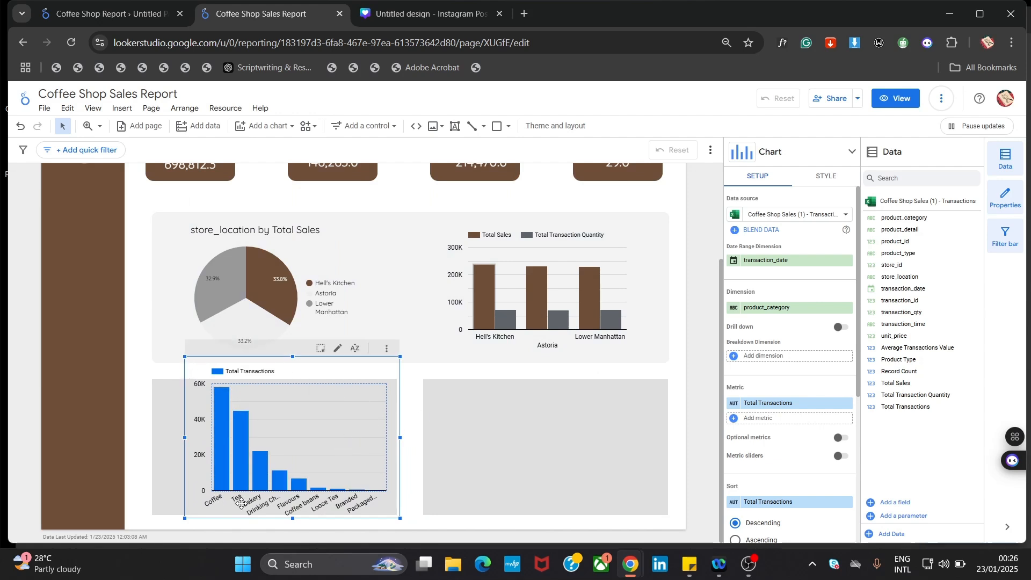
left_click(787, 314)
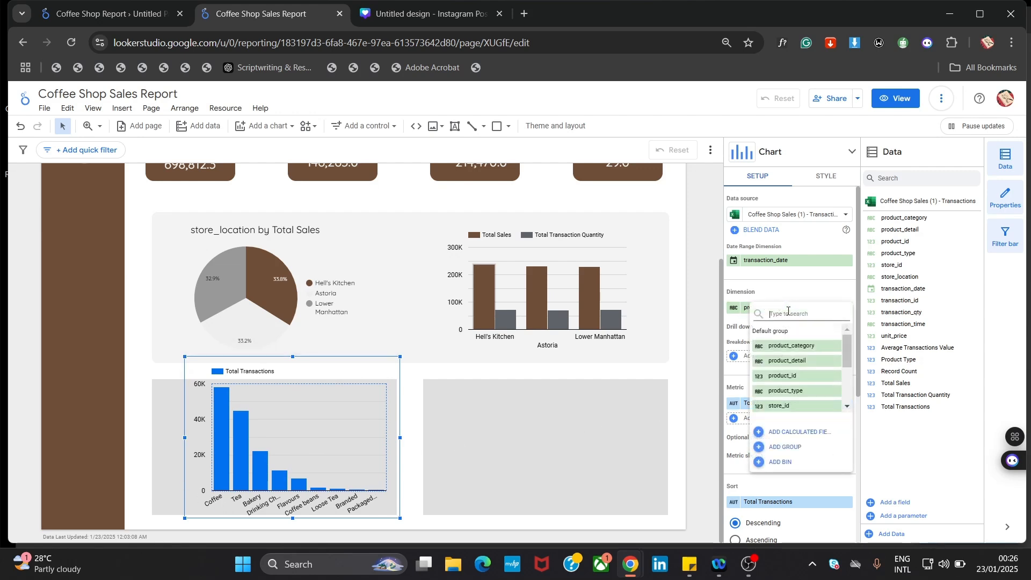
left_click(804, 391)
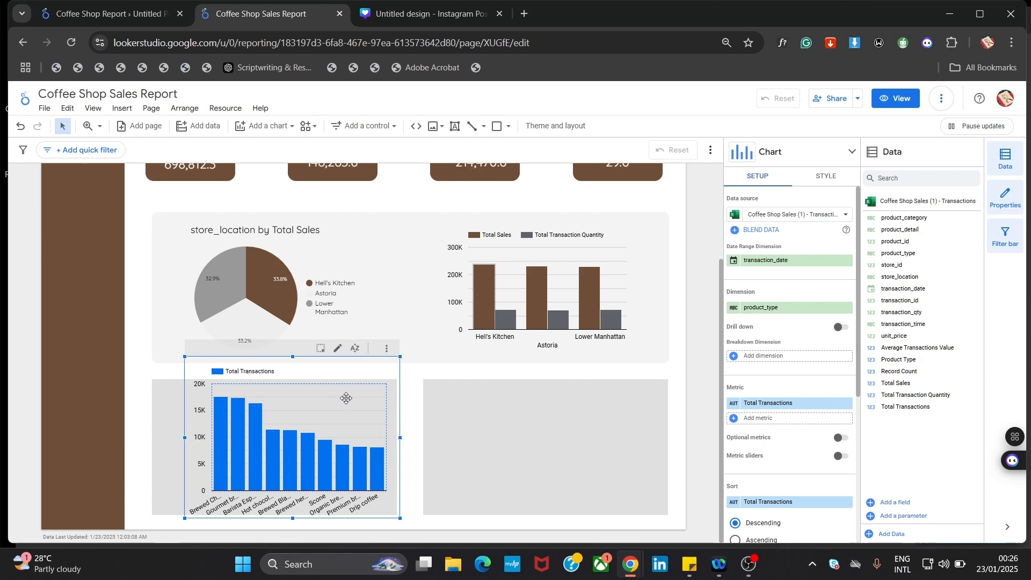
- Resize and position the Total Transactions chart so it fits inside the rectangle below the pie chart with a small margin
left_click_drag(346, 398, 328, 409)
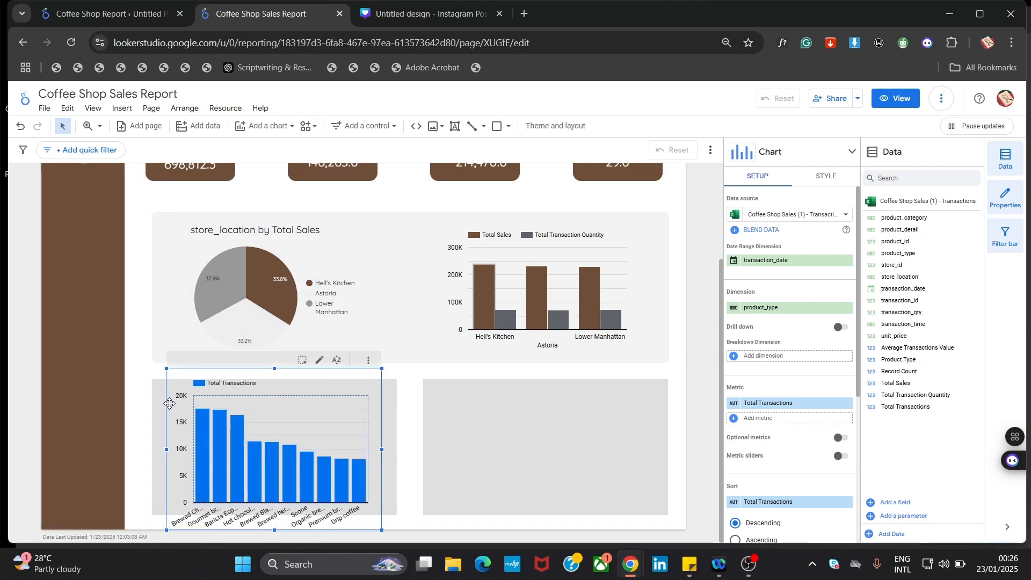
left_click_drag(166, 370, 197, 420)
left_click_drag(265, 435, 242, 412)
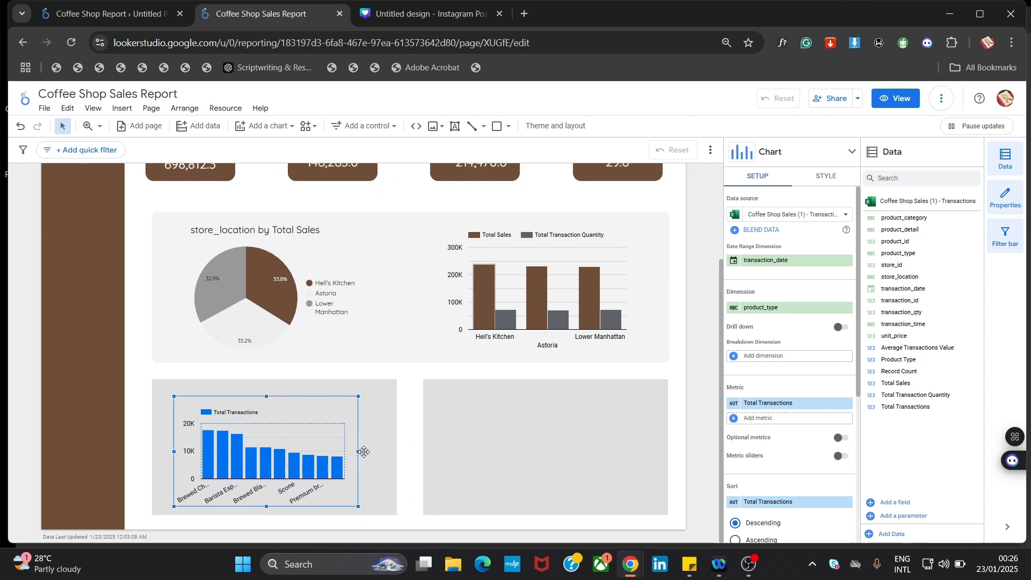
left_click(472, 434)
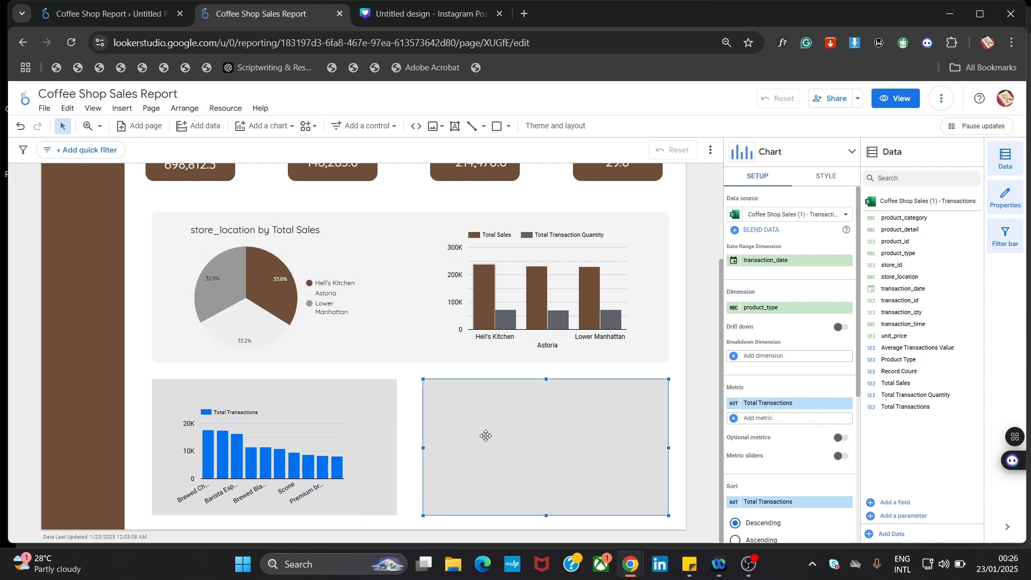
left_click(331, 442)
left_click_drag(361, 452, 375, 457)
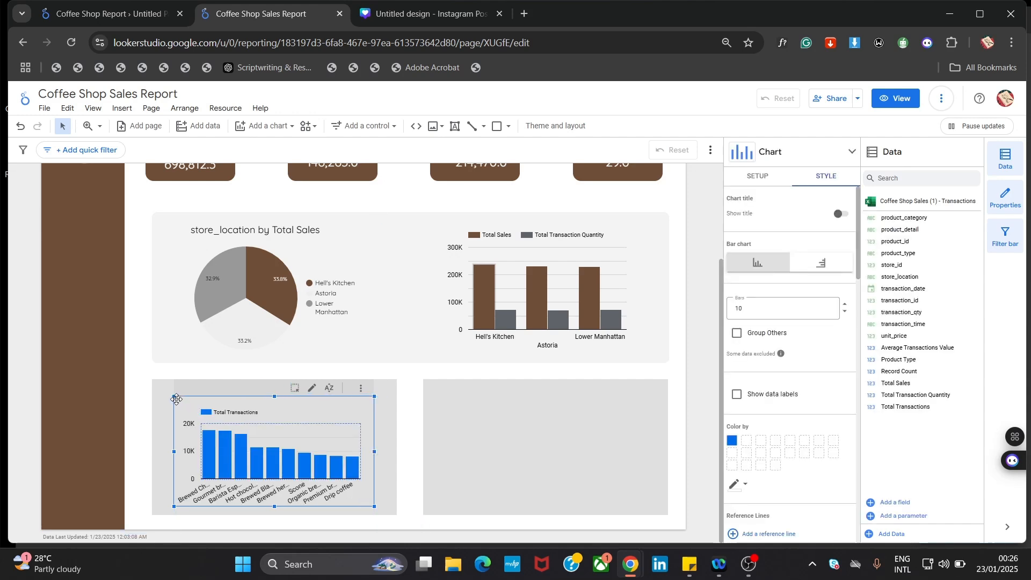
left_click_drag(176, 399, 170, 390)
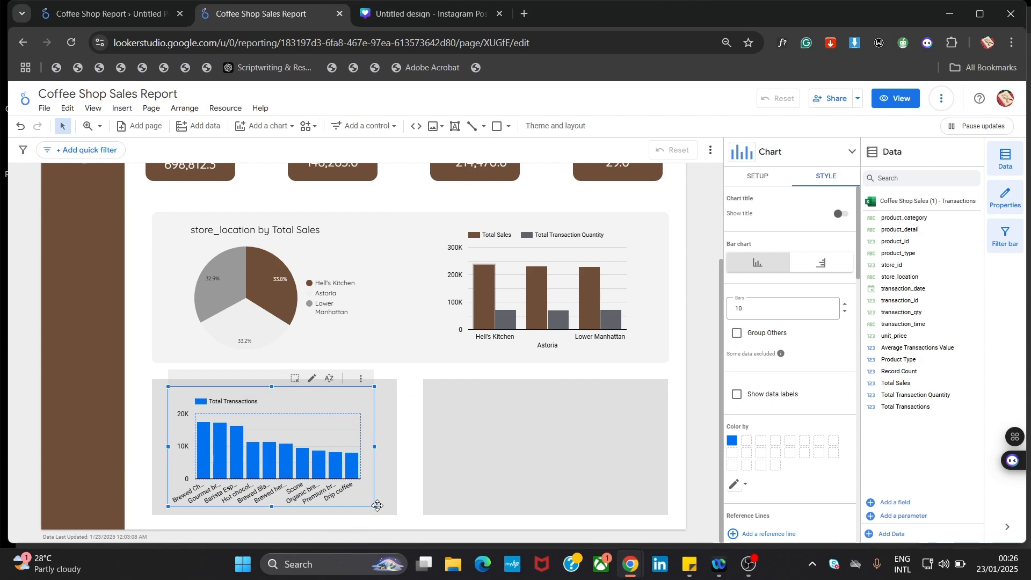
left_click_drag(374, 503, 380, 509)
left_click(427, 432)
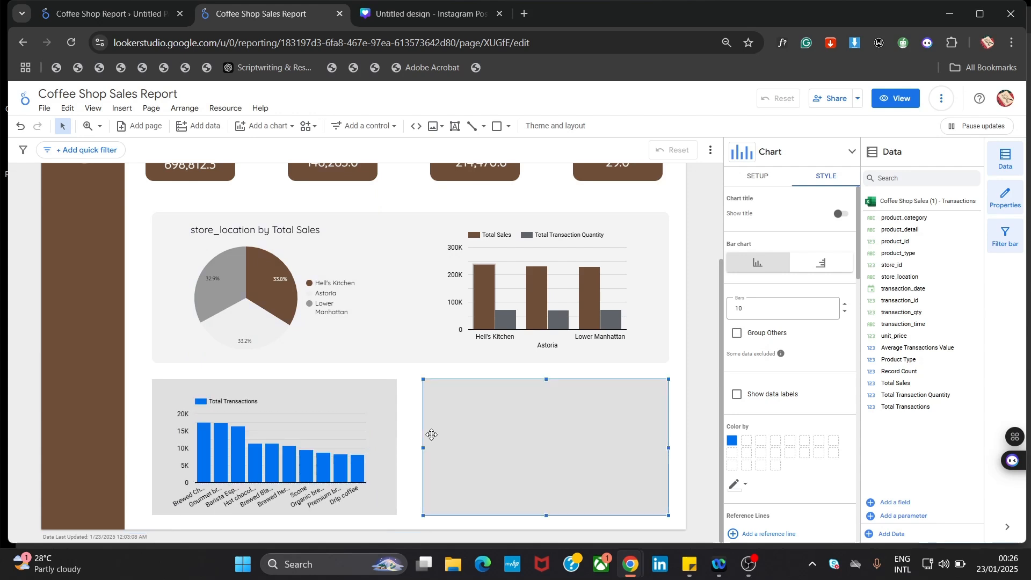
- Try horizontal bars for the Total Transactions chart, and switch it back to vertical
left_click(337, 447)
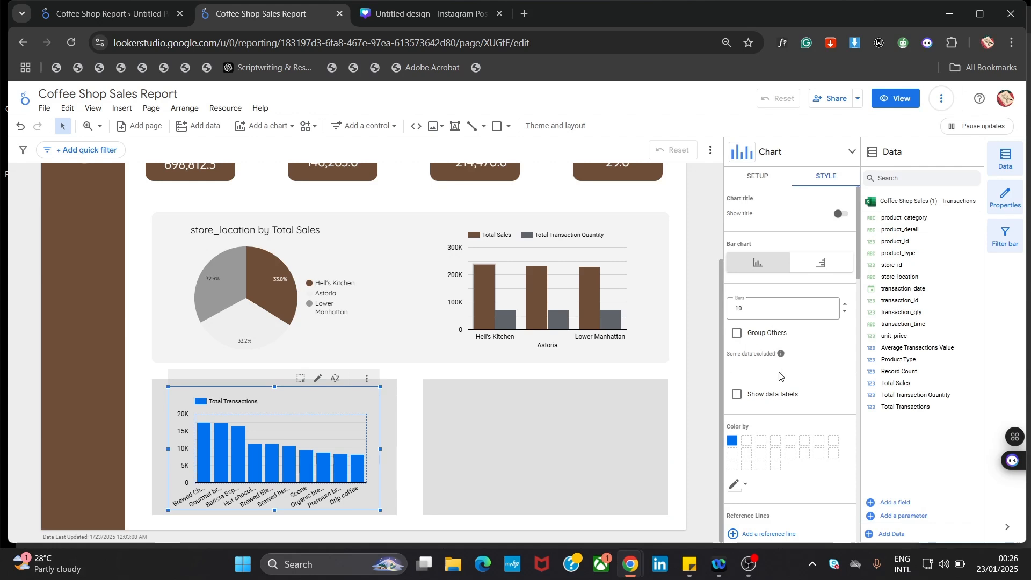
left_click(832, 273)
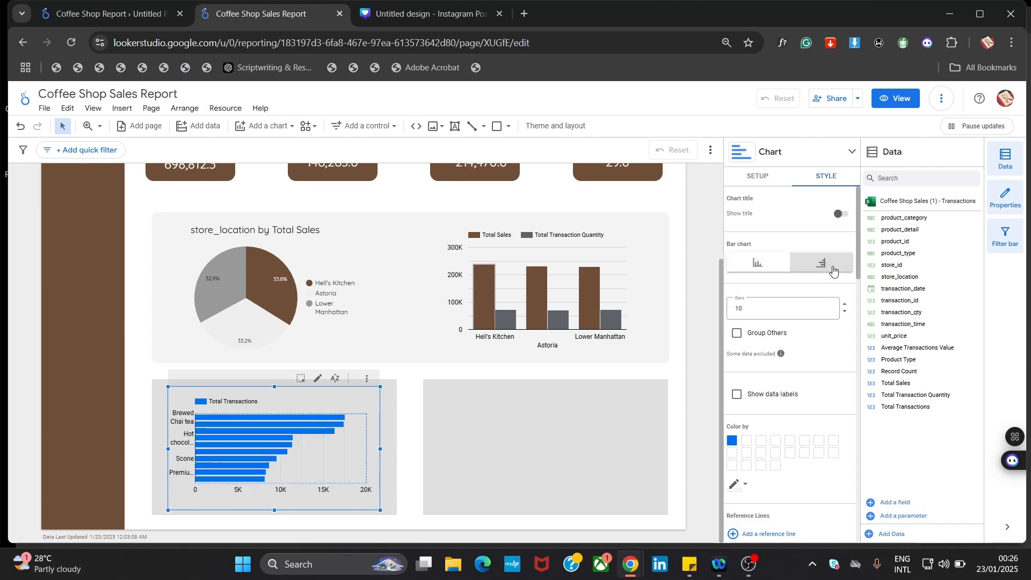
left_click(754, 264)
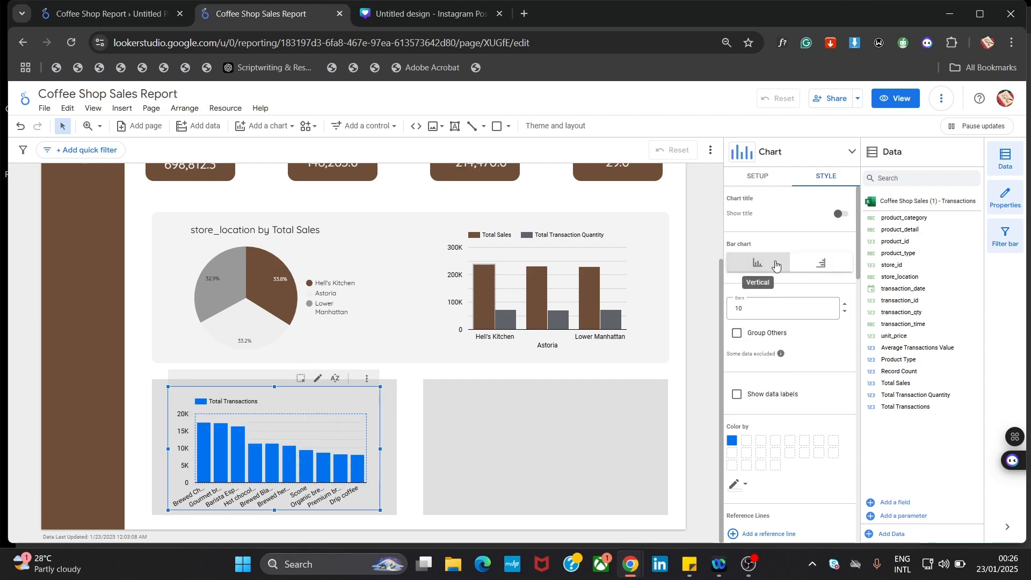
- Show the title on the Total Transactions chart and format it in 16px Quicksand
left_click(842, 215)
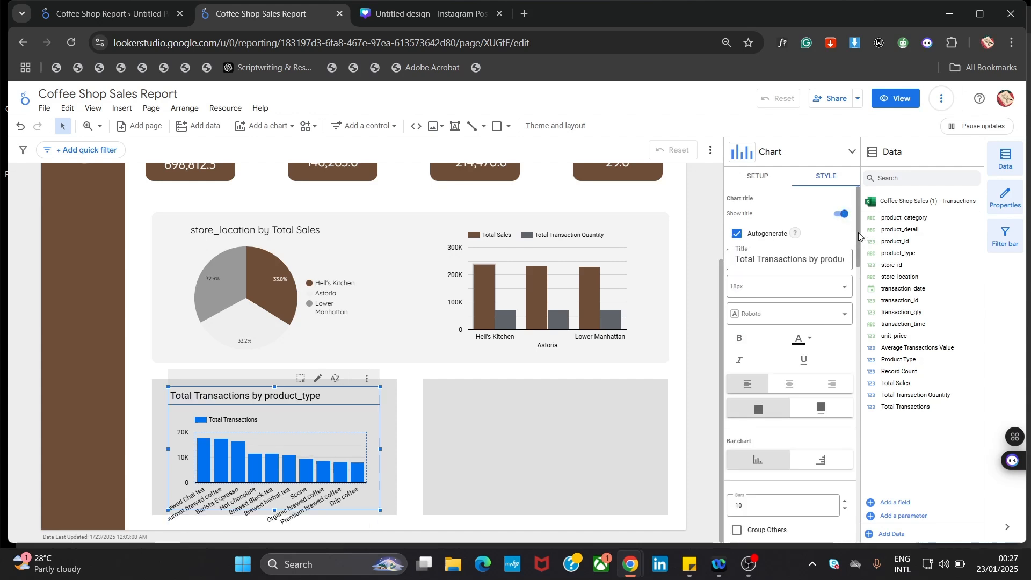
left_click_drag(858, 231, 852, 298)
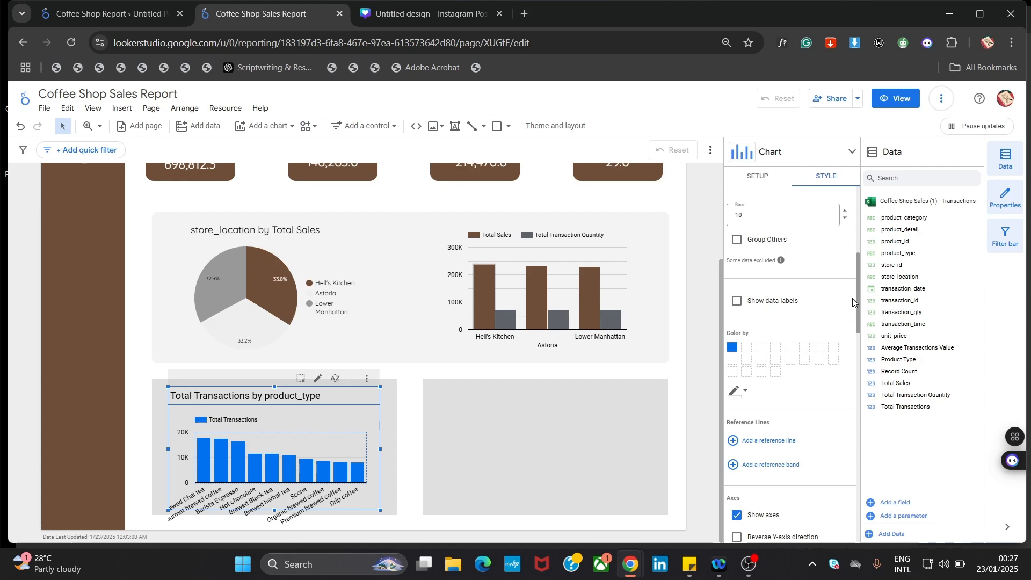
left_click_drag(851, 298, 849, 237)
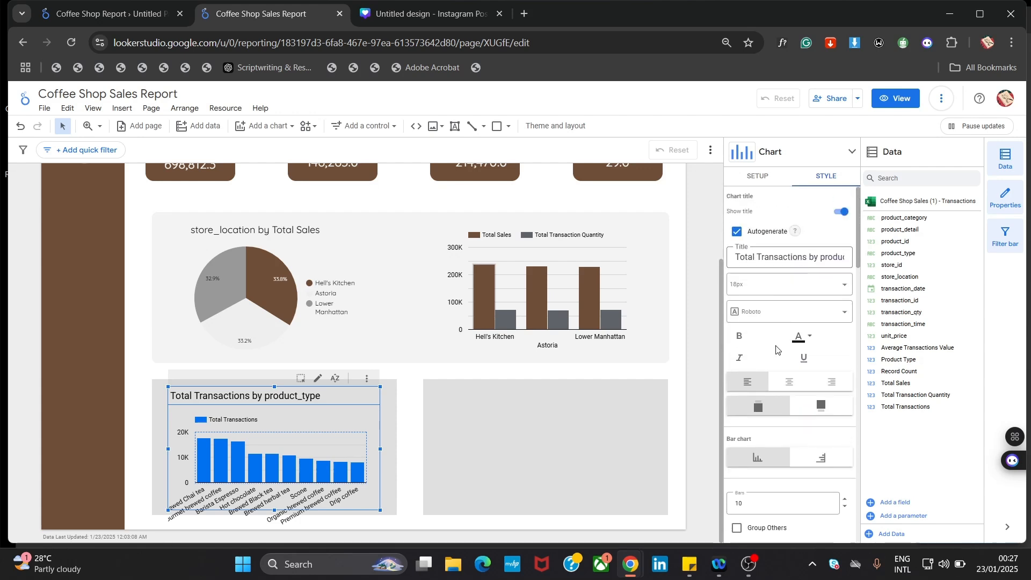
left_click(796, 284)
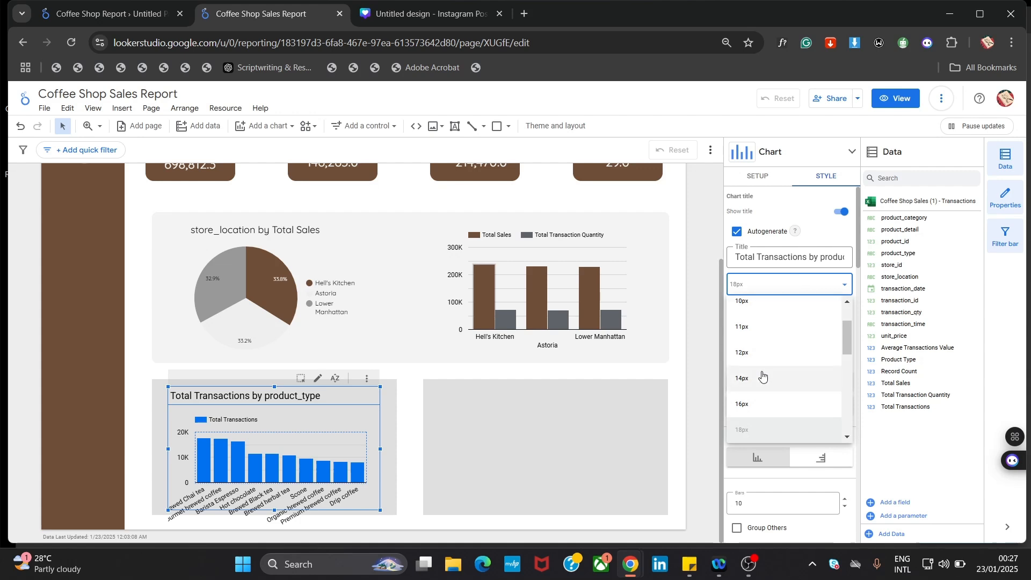
left_click(753, 410)
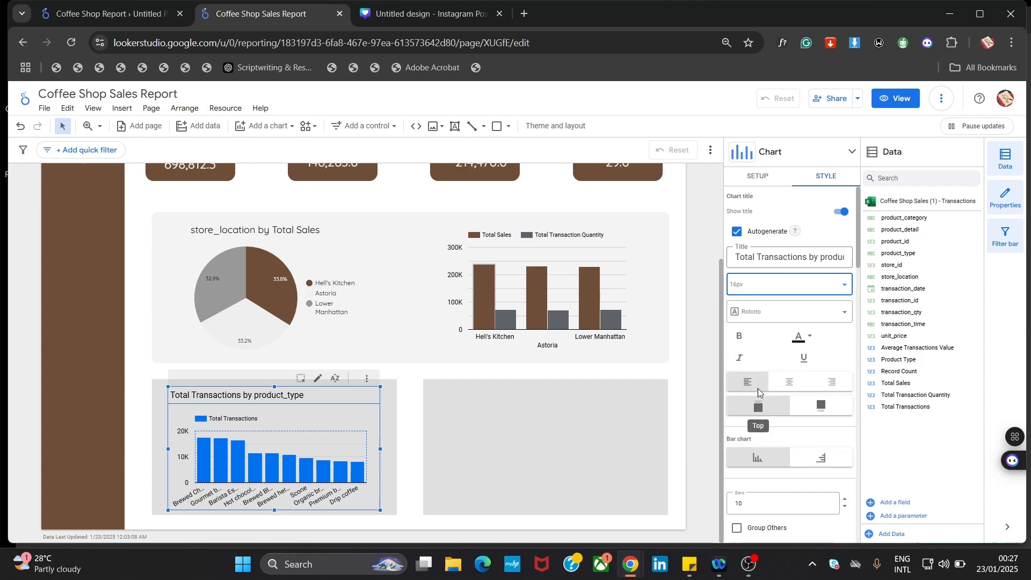
left_click(777, 312)
scroll(776, 378, "up", 2)
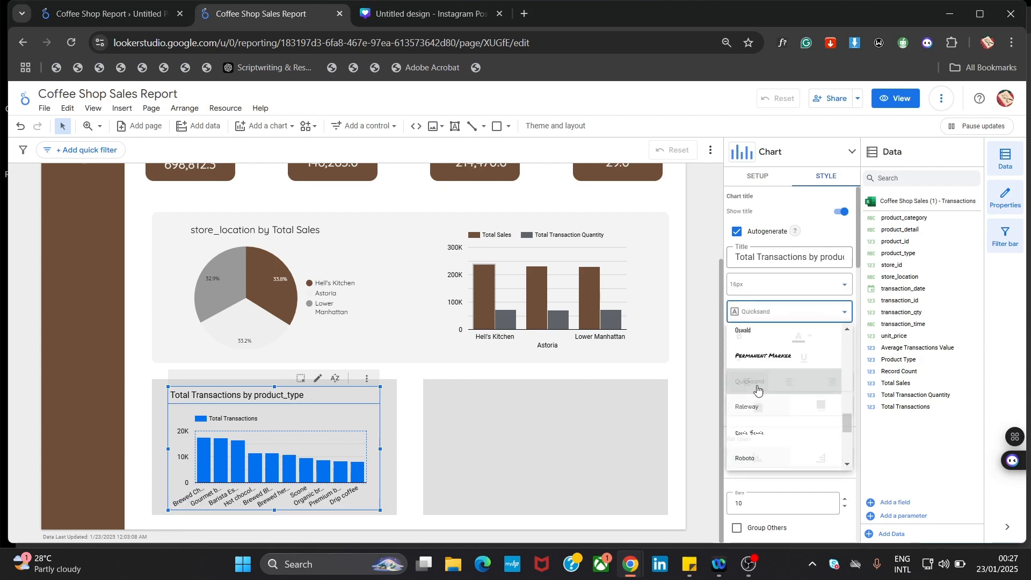
left_click(757, 390)
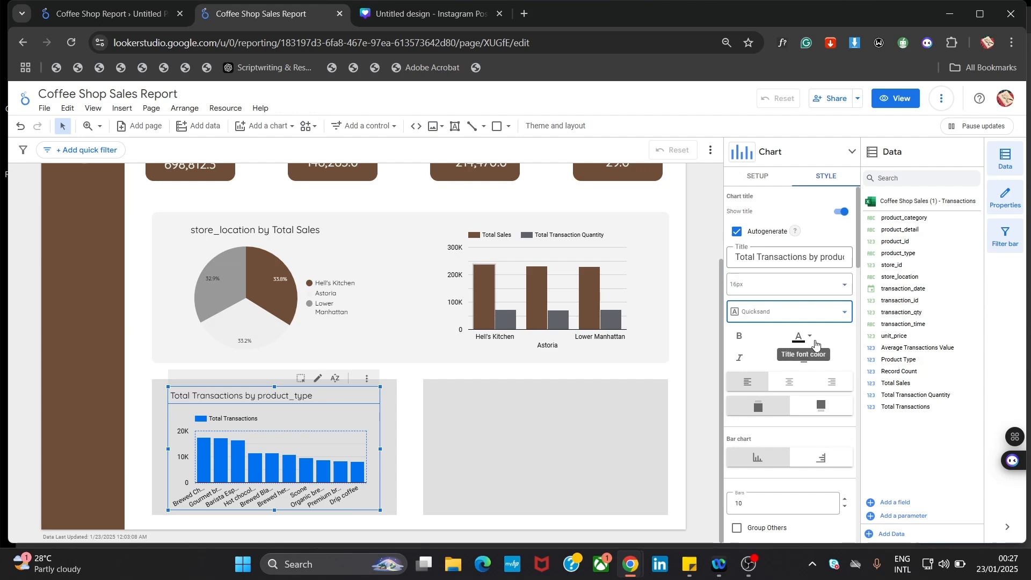
- Recolor the Total Transactions bars with the custom brown
left_click_drag(858, 261, 865, 330)
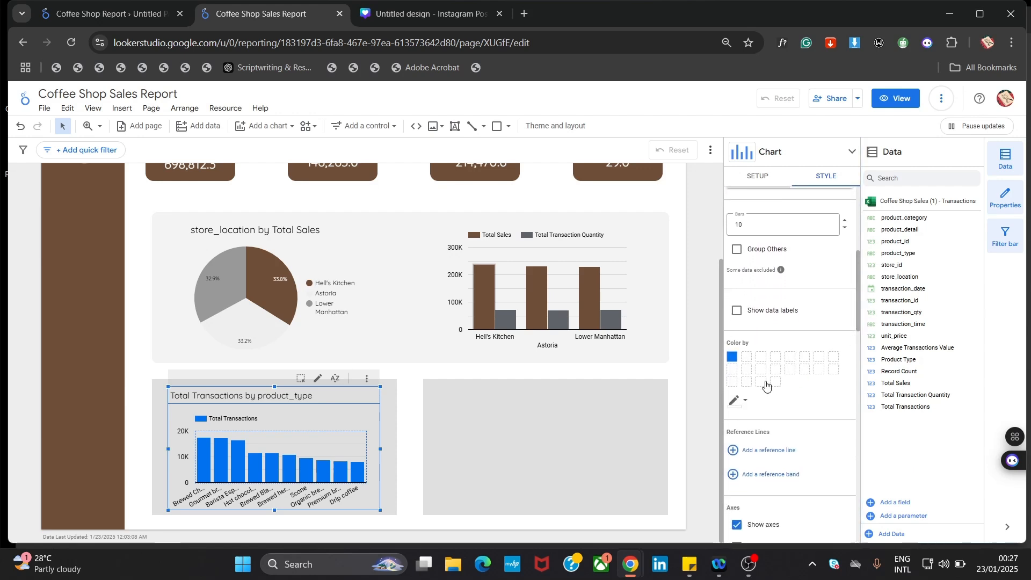
left_click(732, 357)
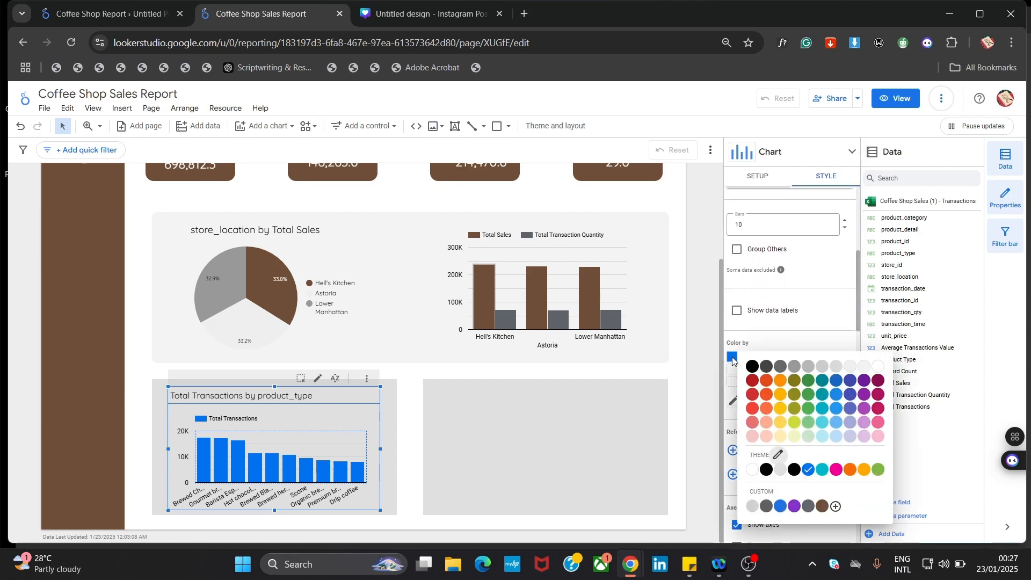
left_click(821, 506)
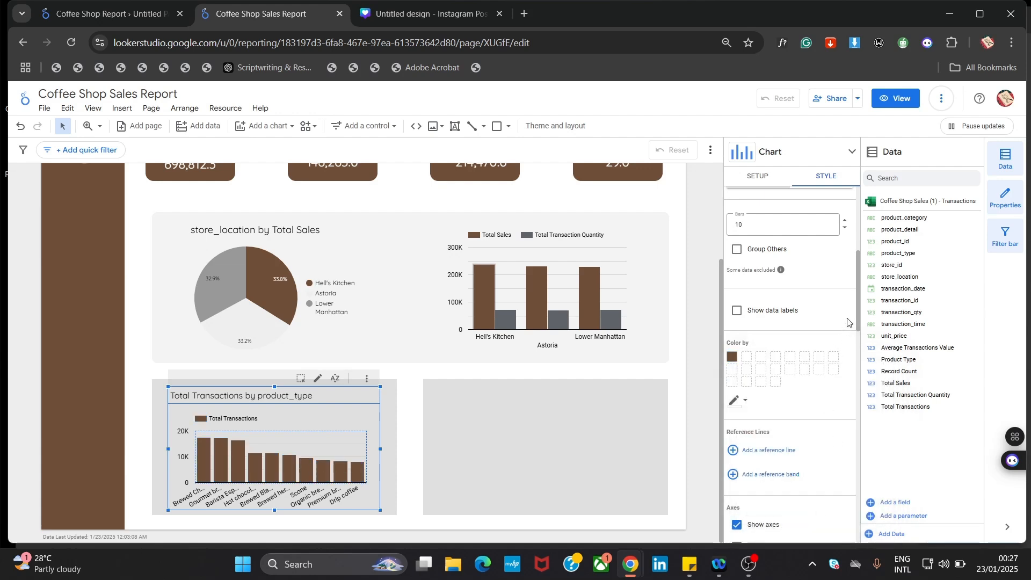
- Set the grid font of the Total Transactions chart to Quicksand
left_click_drag(855, 293, 849, 357)
scroll(846, 365, "down", 3)
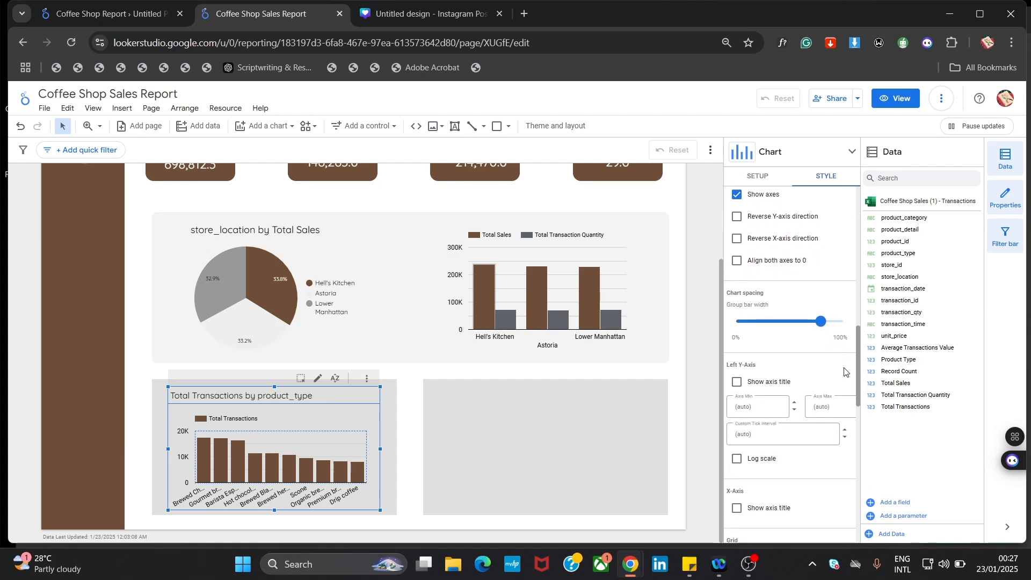
scroll(840, 385, "down", 1)
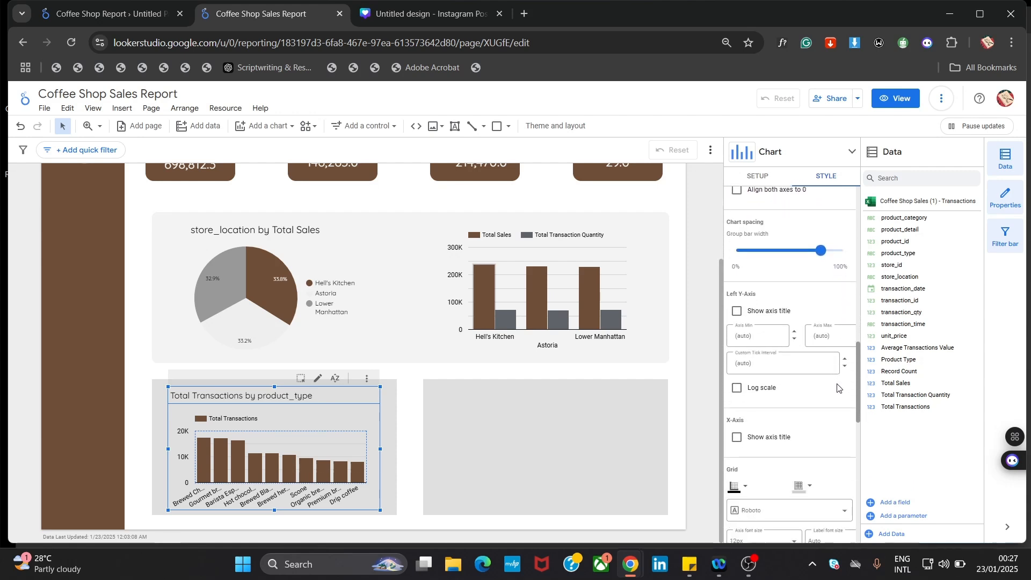
scroll(839, 395, "down", 2)
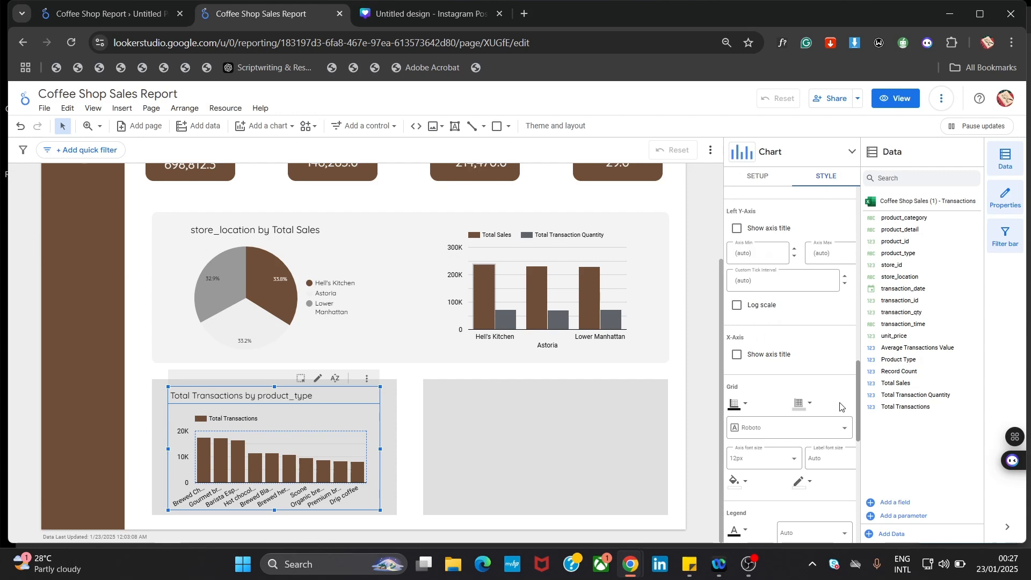
scroll(840, 407, "down", 1)
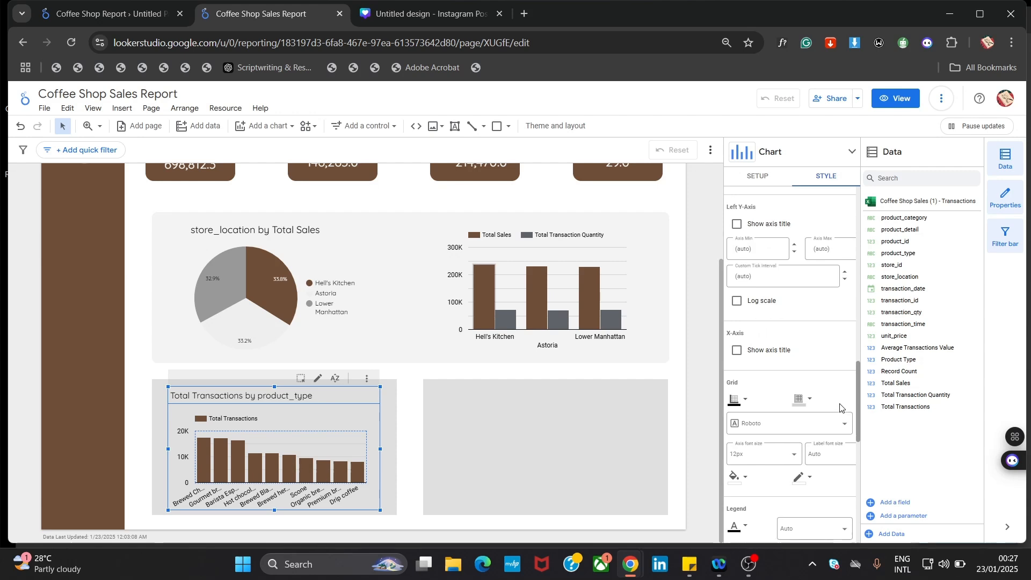
left_click(810, 423)
left_click(803, 321)
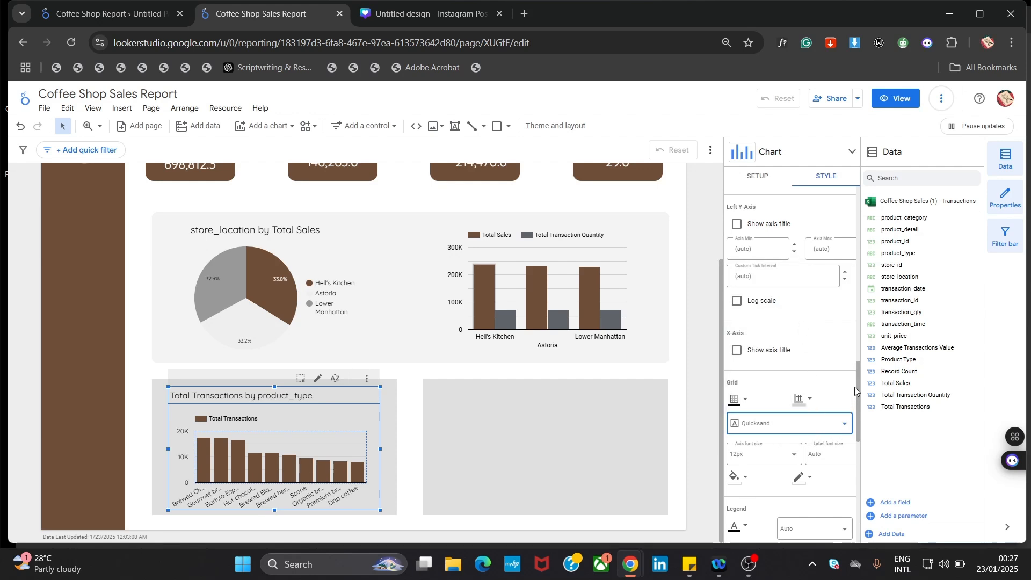
- Set the Total Transactions chart's header to Do not show, and deselect the chart
scroll(845, 461, "down", 5)
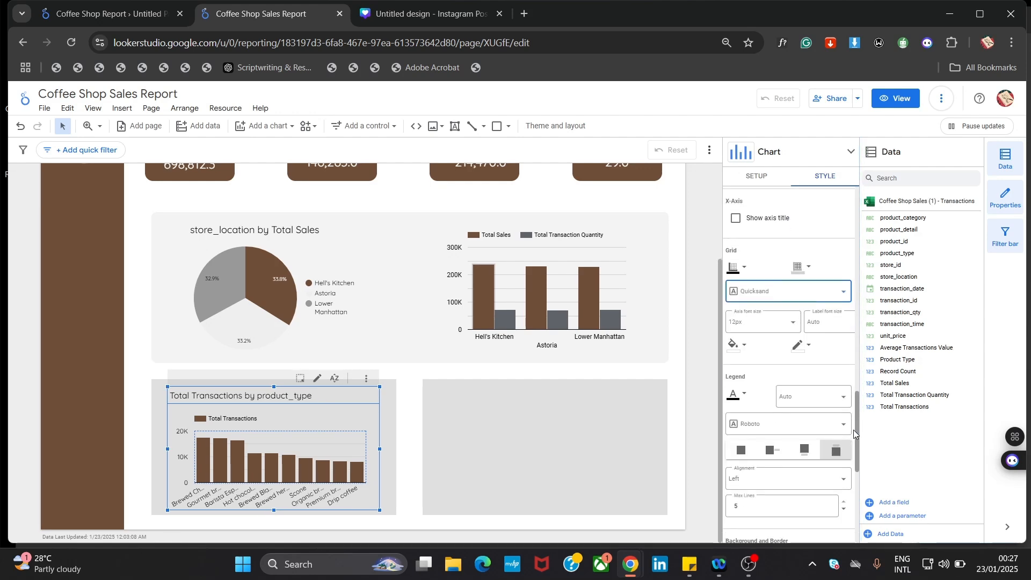
scroll(845, 461, "down", 2)
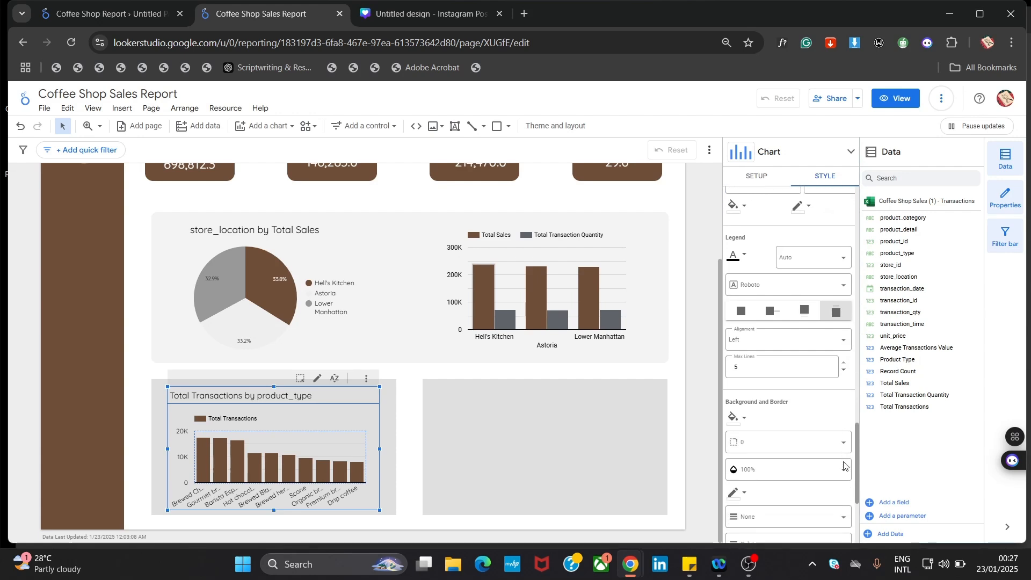
scroll(844, 474, "down", 3)
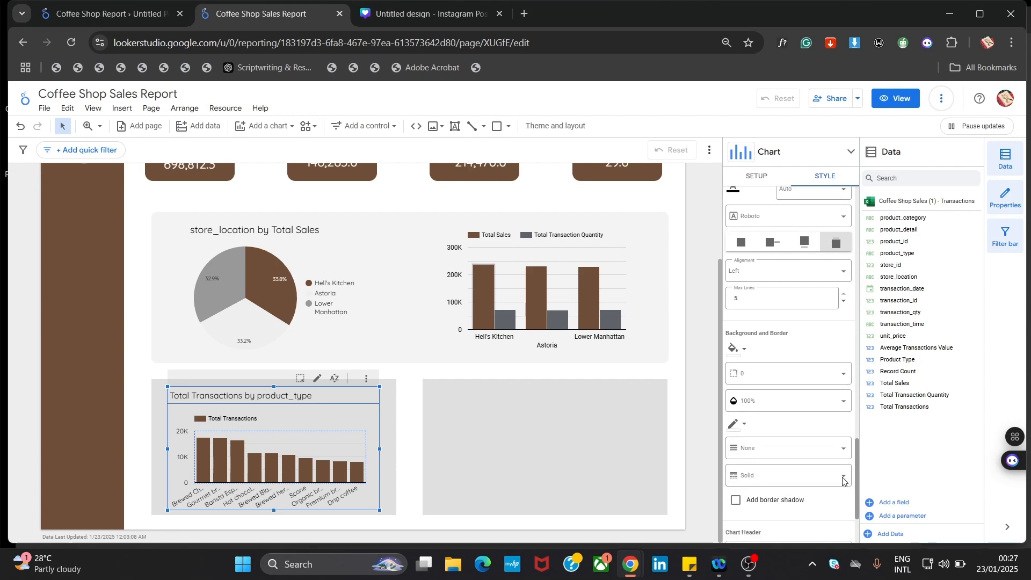
scroll(836, 497, "down", 1)
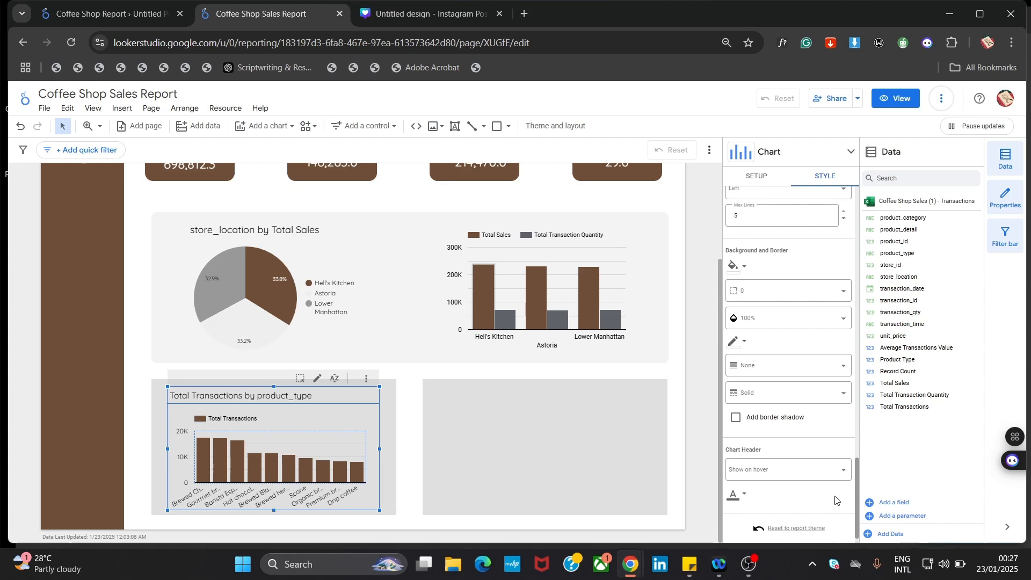
scroll(836, 501, "down", 1)
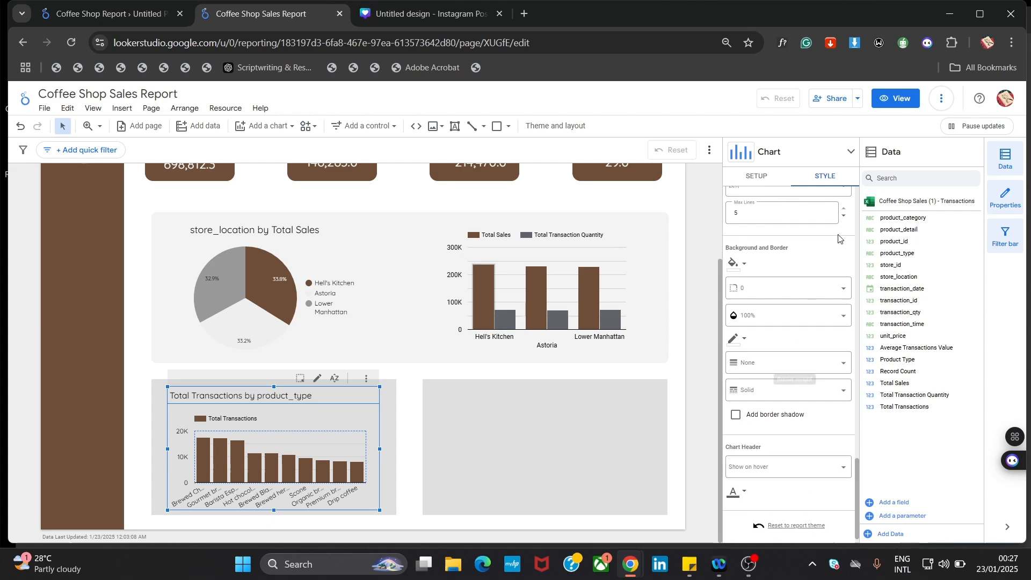
left_click(780, 471)
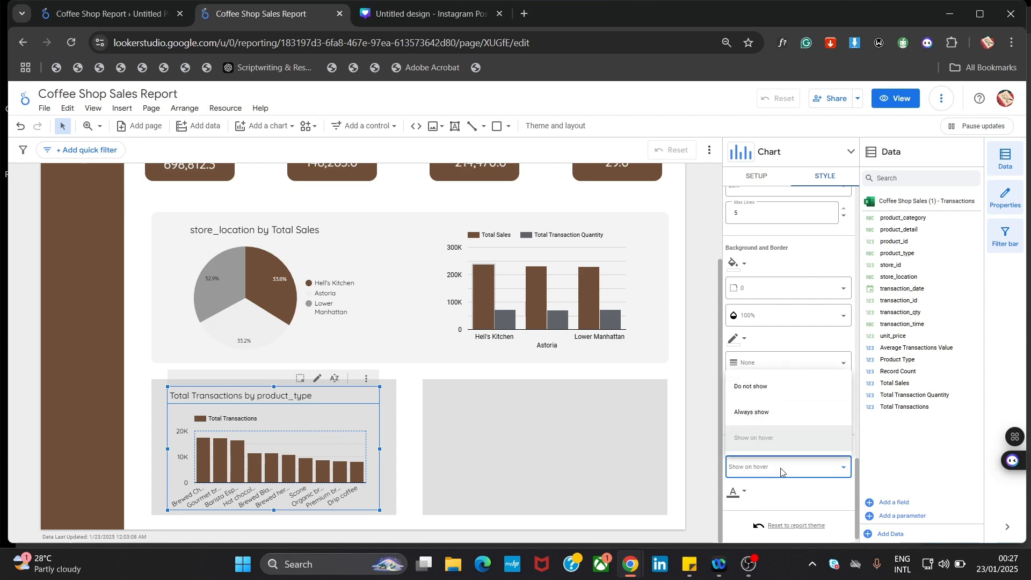
left_click(787, 388)
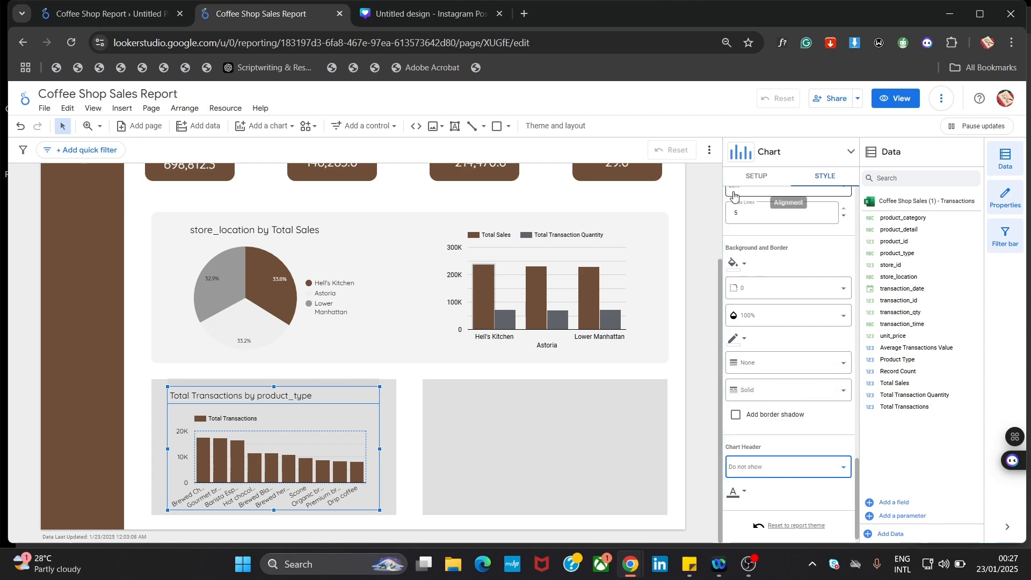
left_click(709, 194)
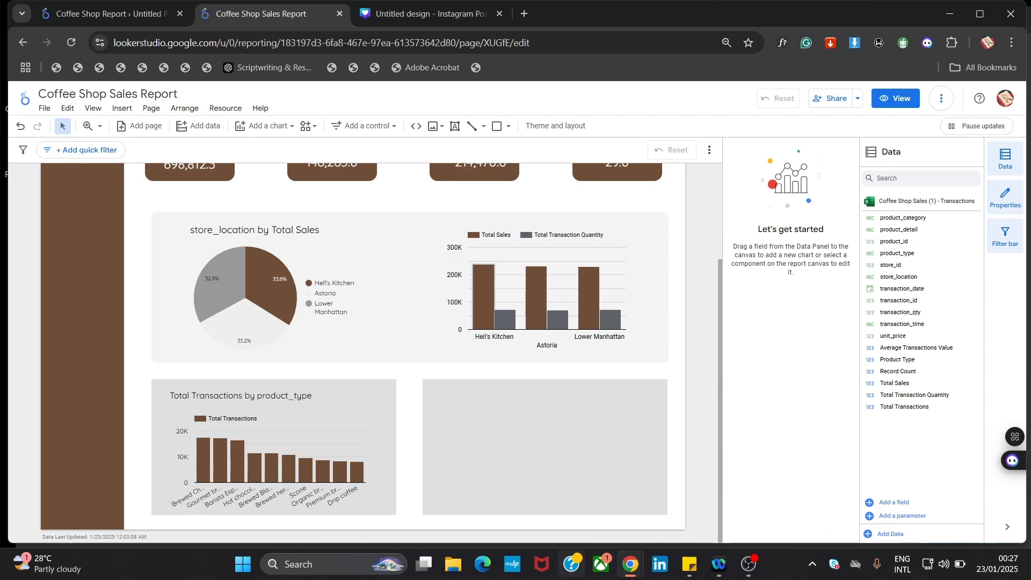
- Shift the Total Transactions chart slightly right to center it within its background rectangle
left_click_drag(345, 471, 351, 471)
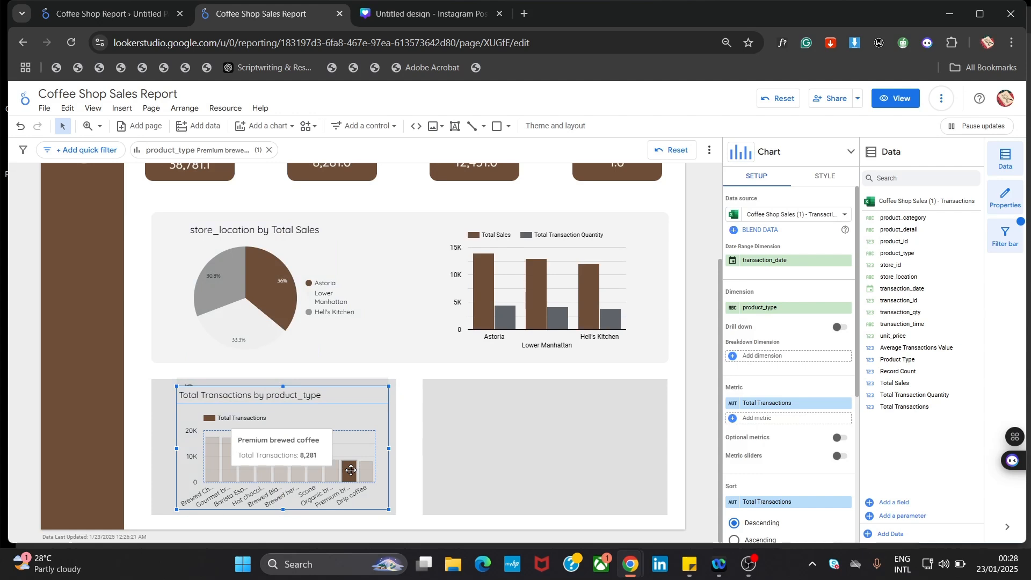
left_click(484, 439)
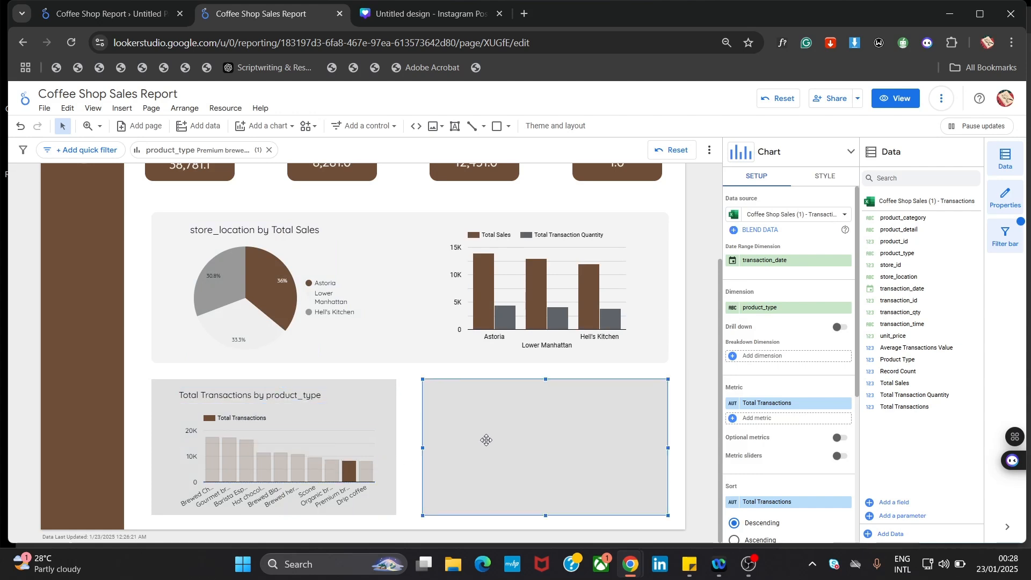
left_click(246, 395)
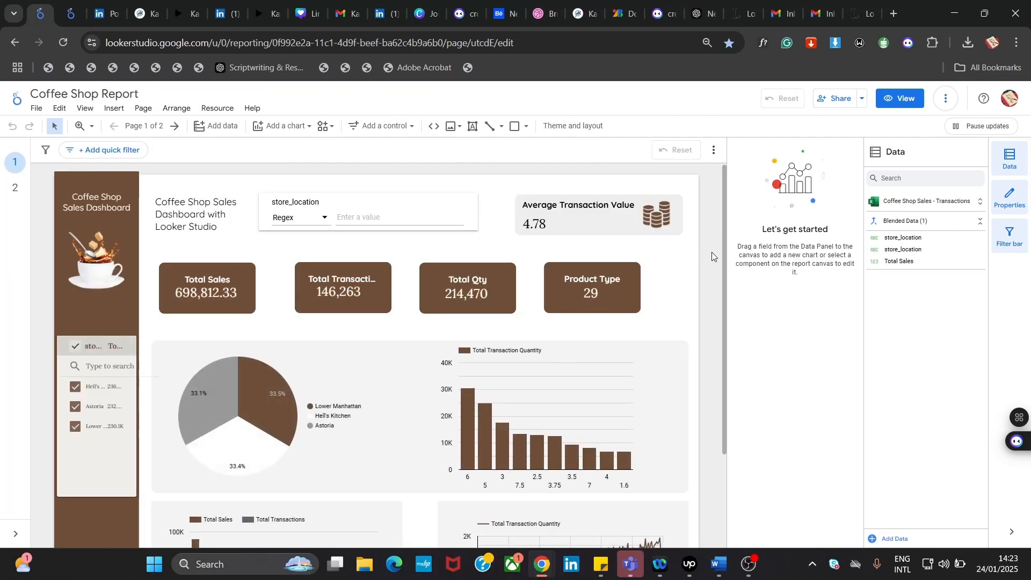
- Examine the Total Transaction Quantity time series chart in the Coffee Shop Report, and return to the Coffee Shop Sales Report
scroll(723, 236, "down", 3)
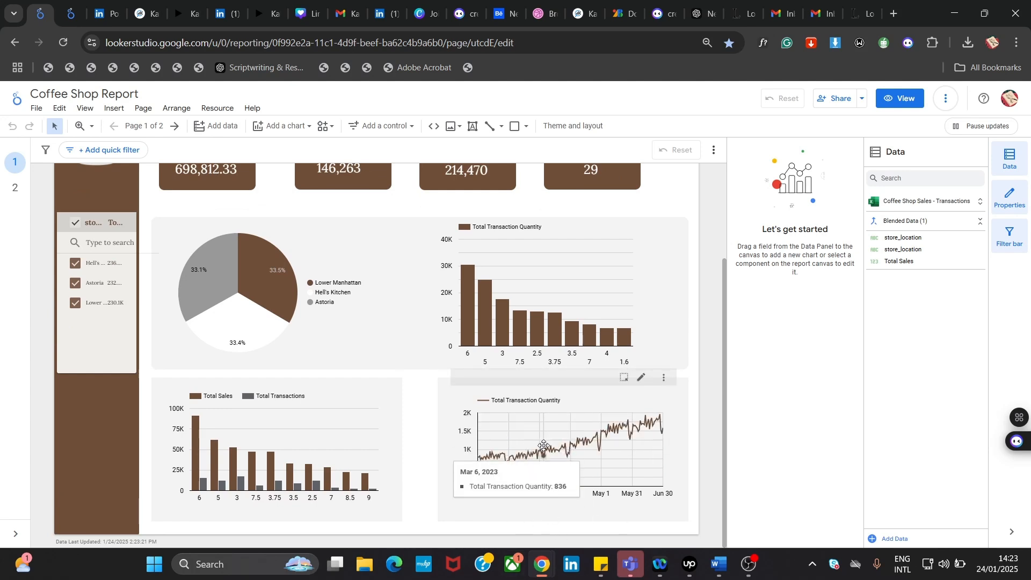
left_click(572, 420)
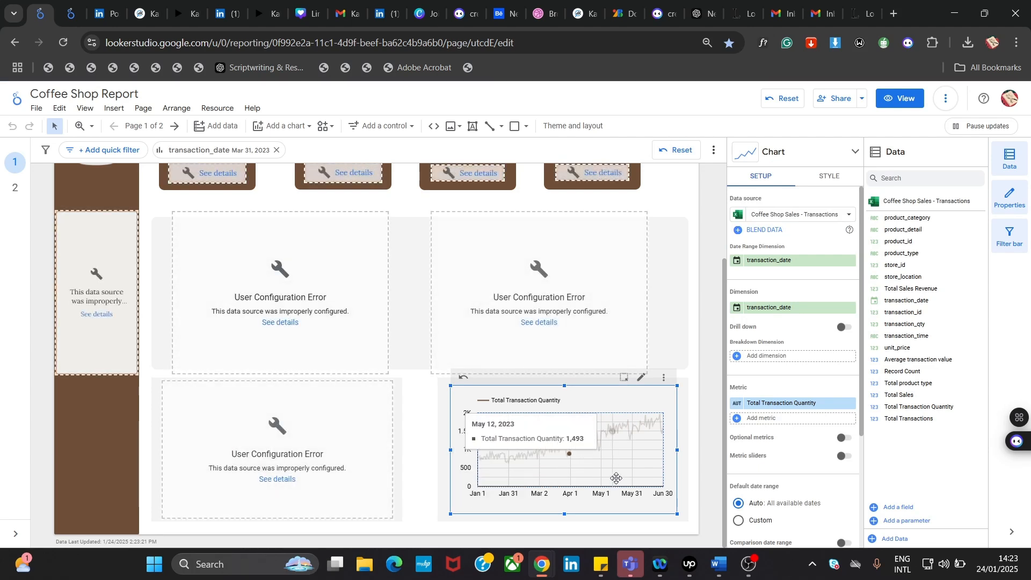
left_click(72, 22)
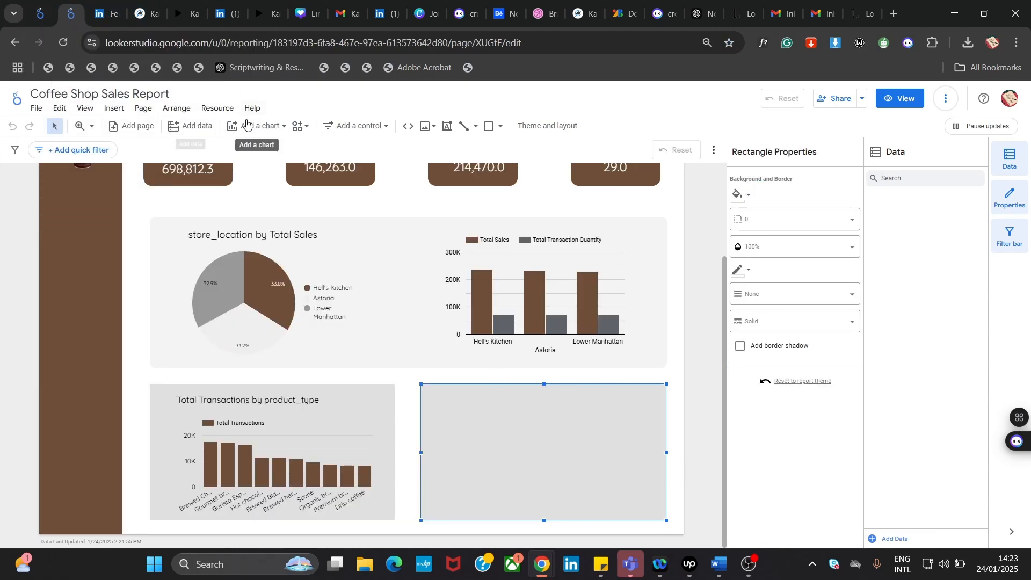
- Insert a time series chart over the empty rectangle beneath the store location column chart
left_click(245, 126)
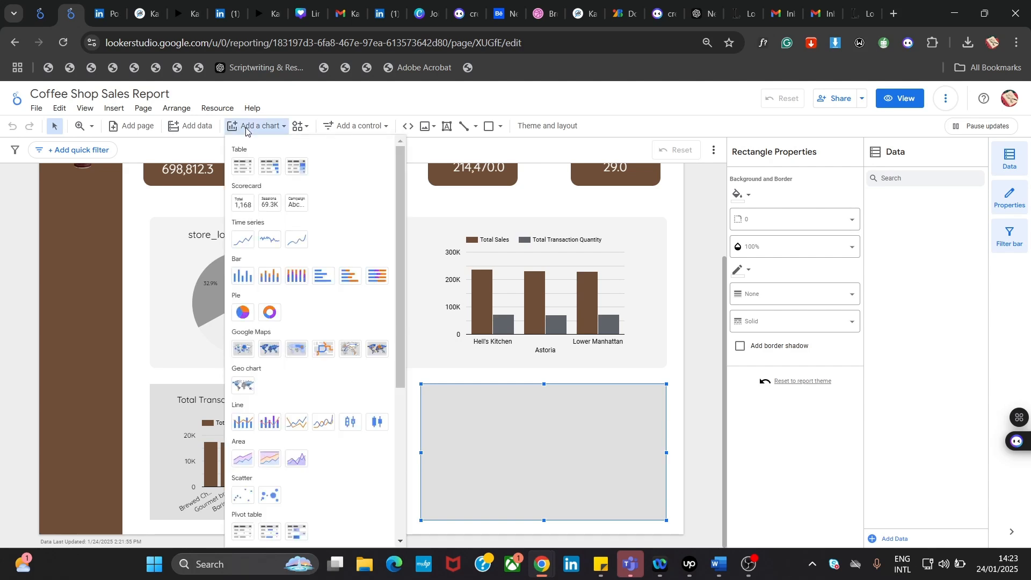
left_click(243, 240)
key("Escape")
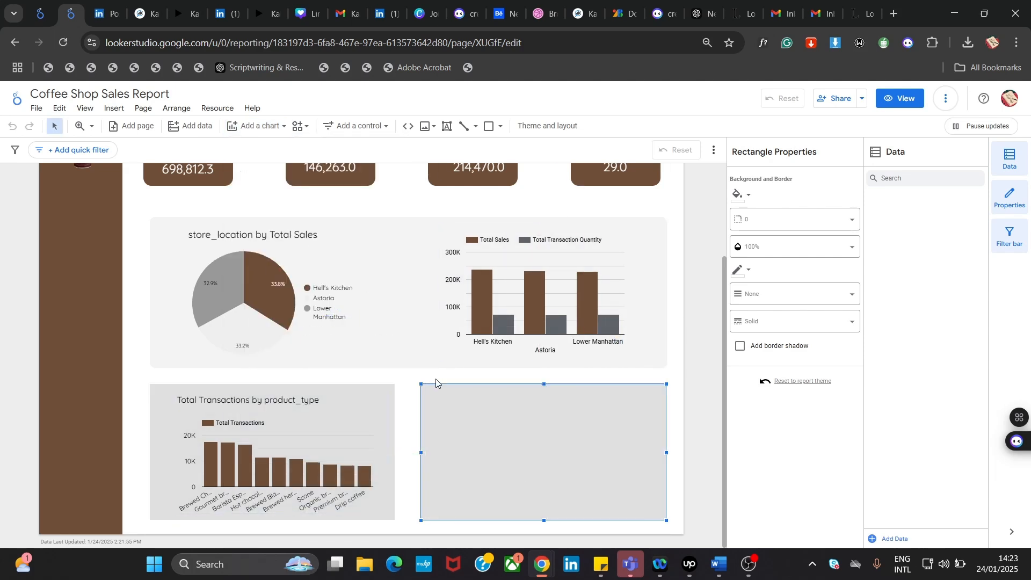
left_click(441, 384)
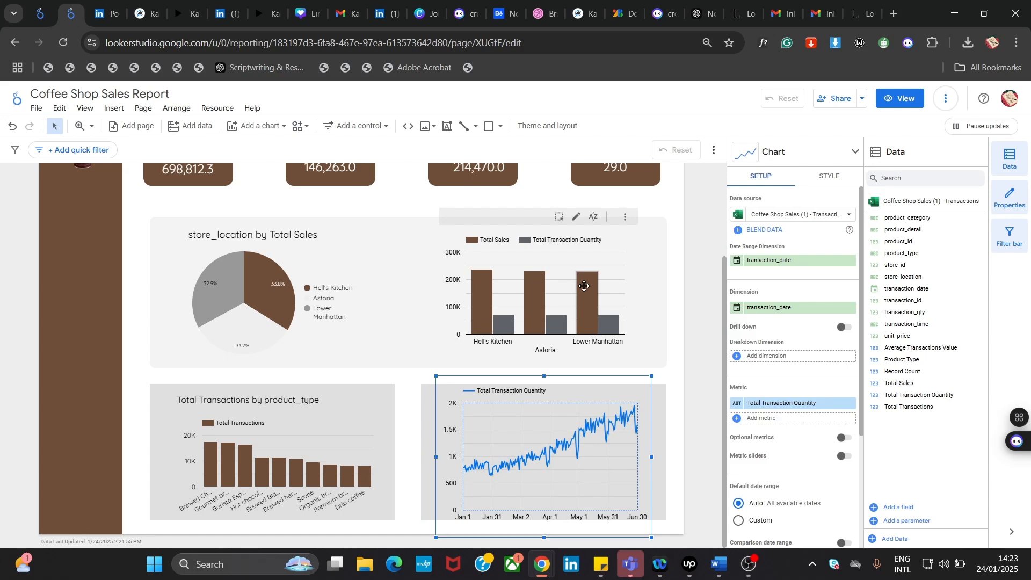
- Shrink and move the Total Transaction Quantity time series chart so it fits inside its background rectangle
left_click(650, 545)
left_click(604, 435)
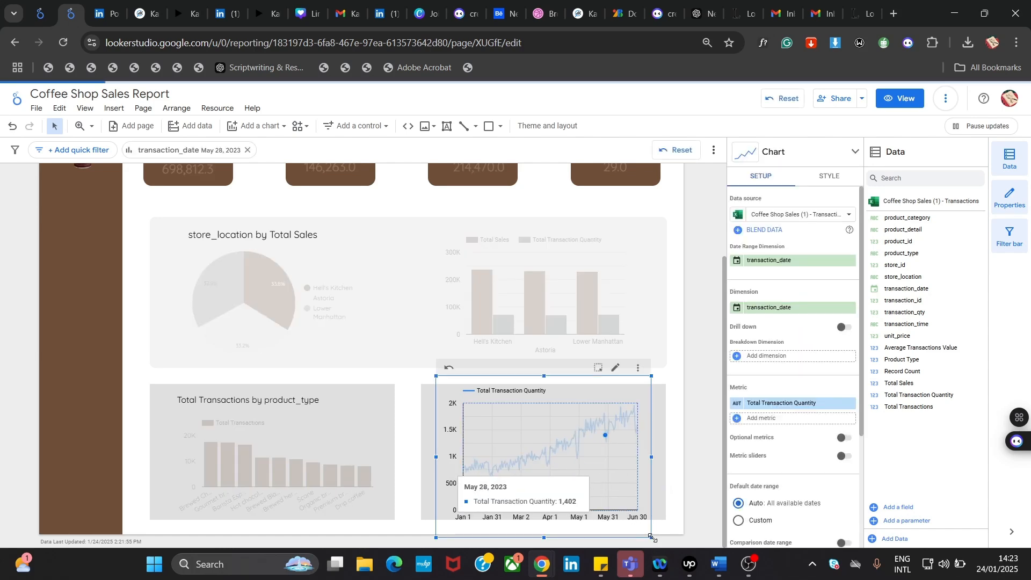
left_click_drag(652, 537, 635, 514)
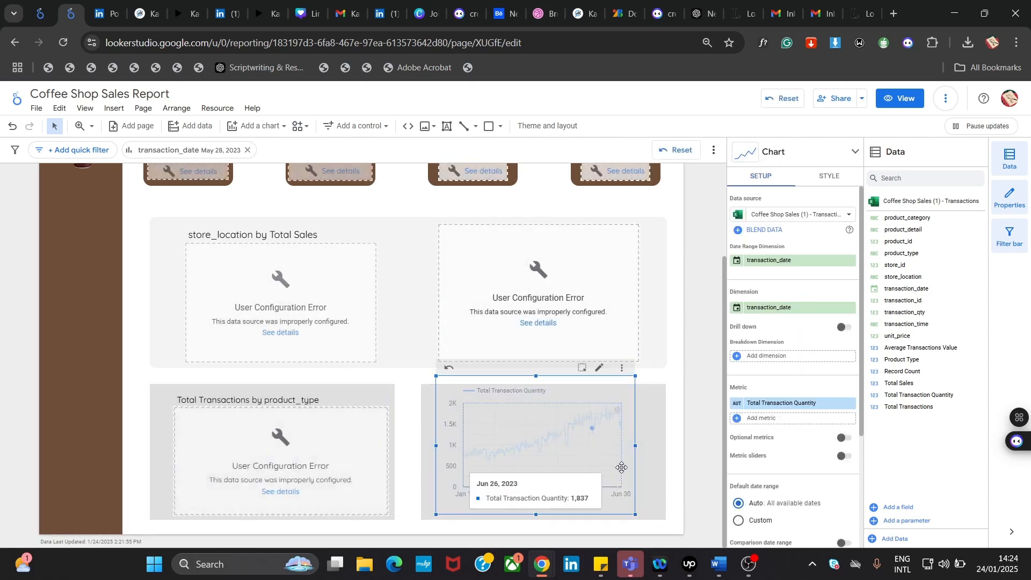
left_click_drag(619, 460, 621, 467)
left_click(657, 441)
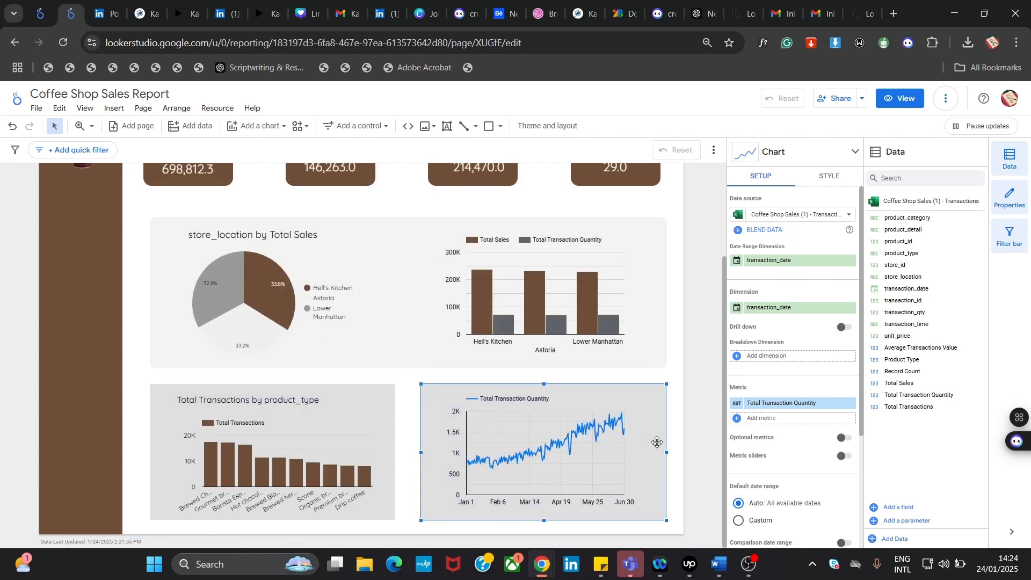
- Reduce the height of the Total Transaction Quantity time series chart and center it vertically within its background rectangle
left_click(685, 418)
left_click(647, 417)
left_click(602, 422)
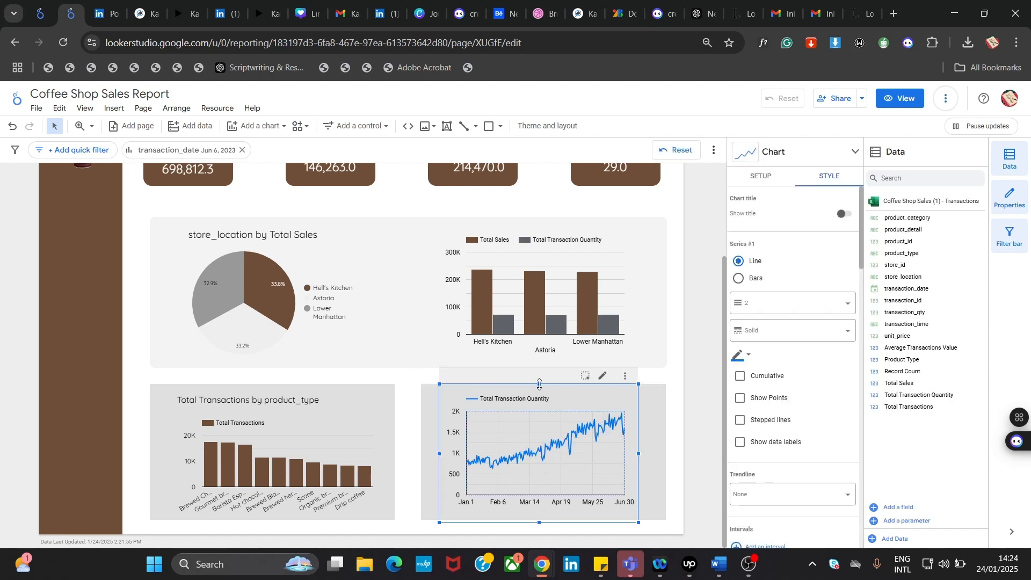
left_click_drag(540, 384, 540, 399)
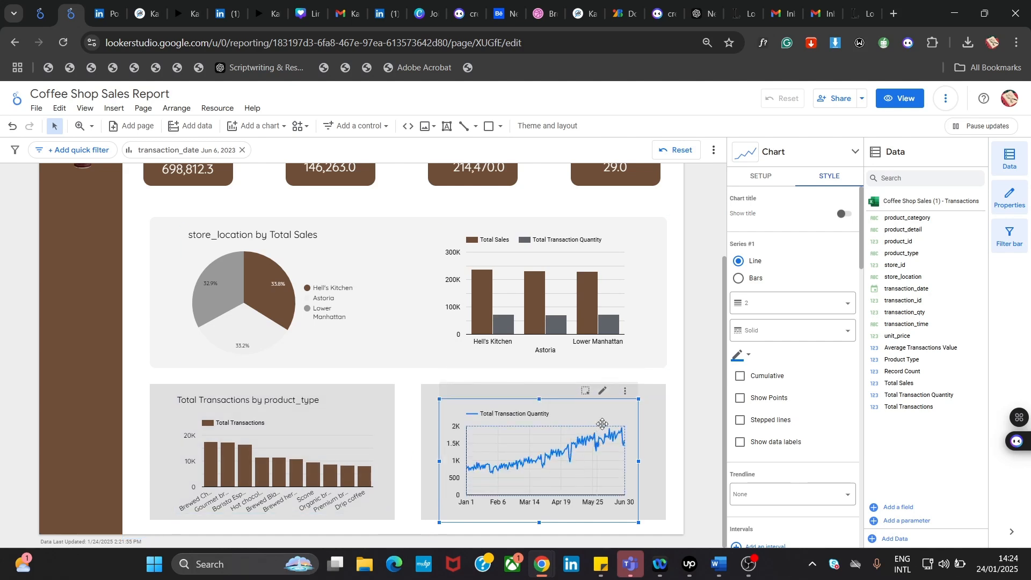
left_click_drag(612, 416, 613, 409)
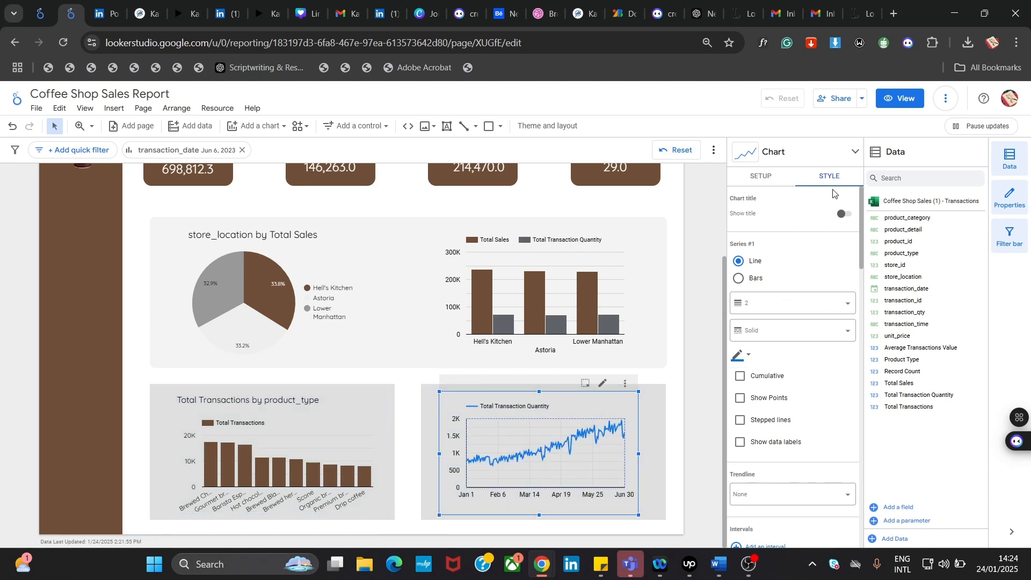
- Keep the Total Transaction Quantity series displayed as a line and recolor it with the custom brown
left_click(739, 279)
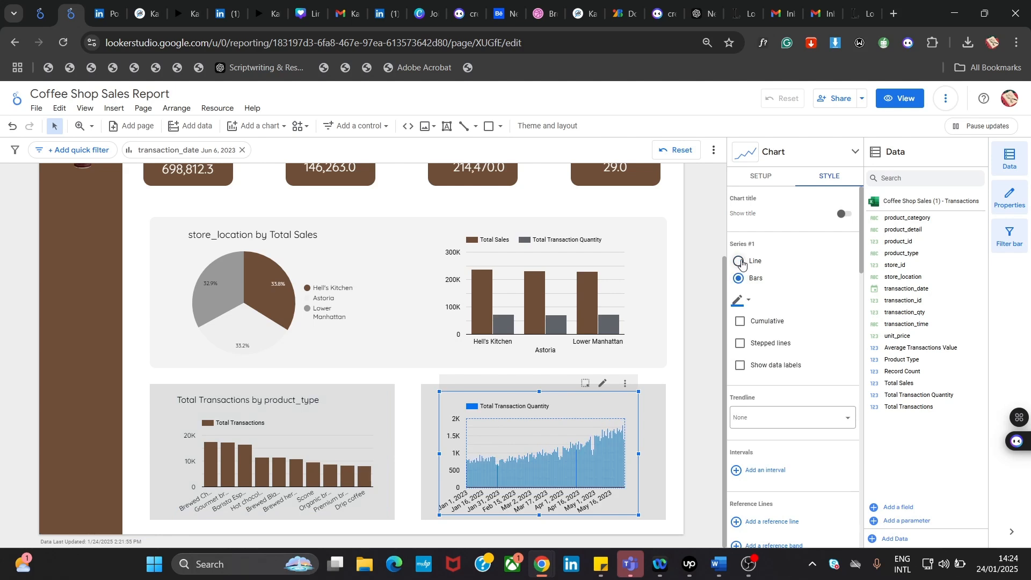
left_click(740, 262)
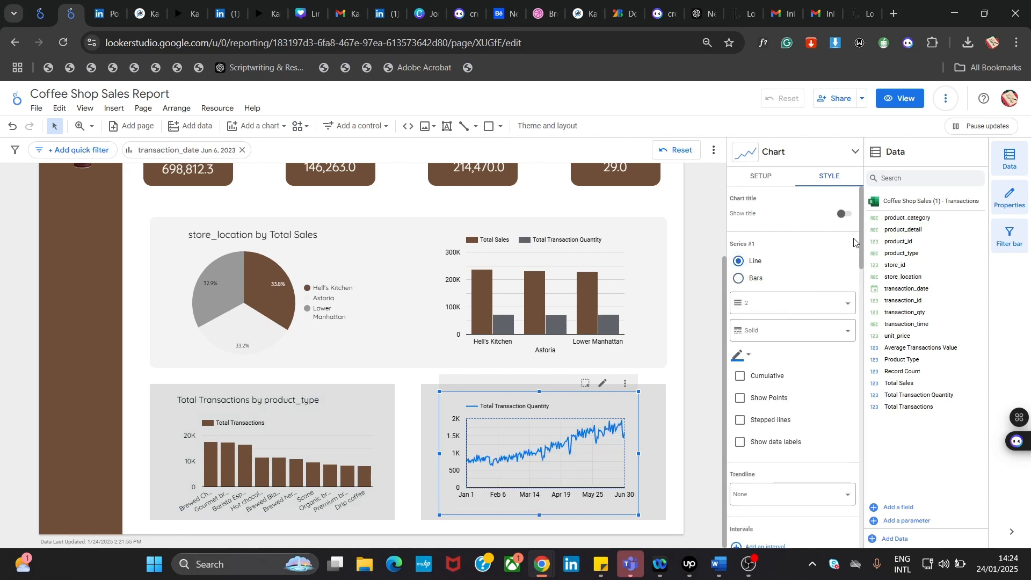
scroll(858, 268, "down", 3)
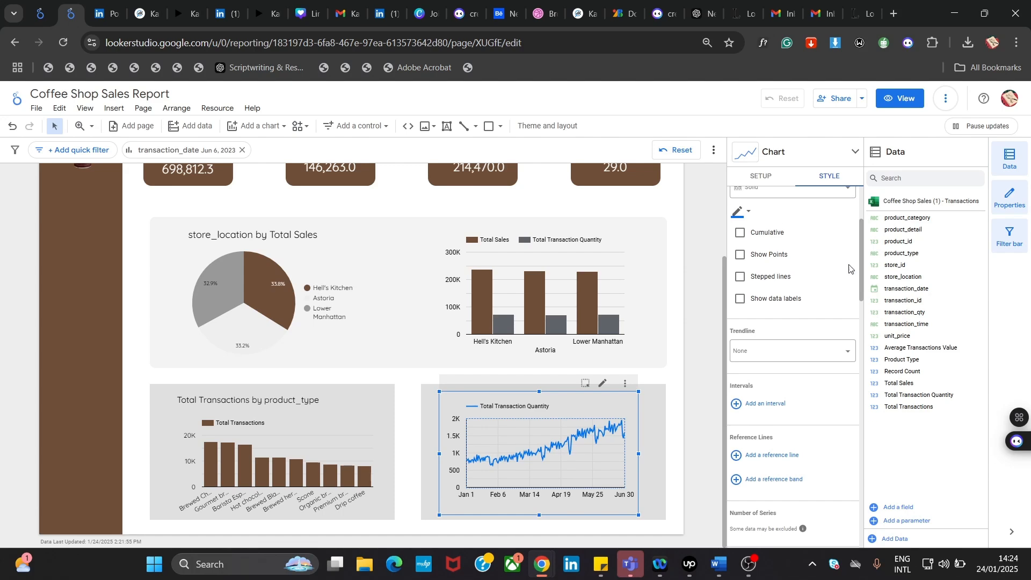
left_click(738, 216)
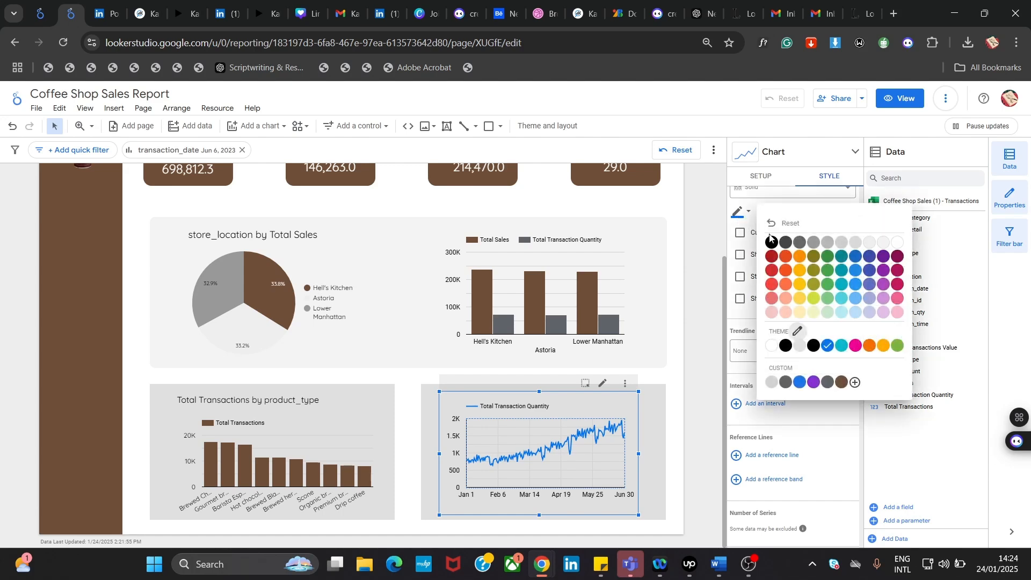
left_click(846, 381)
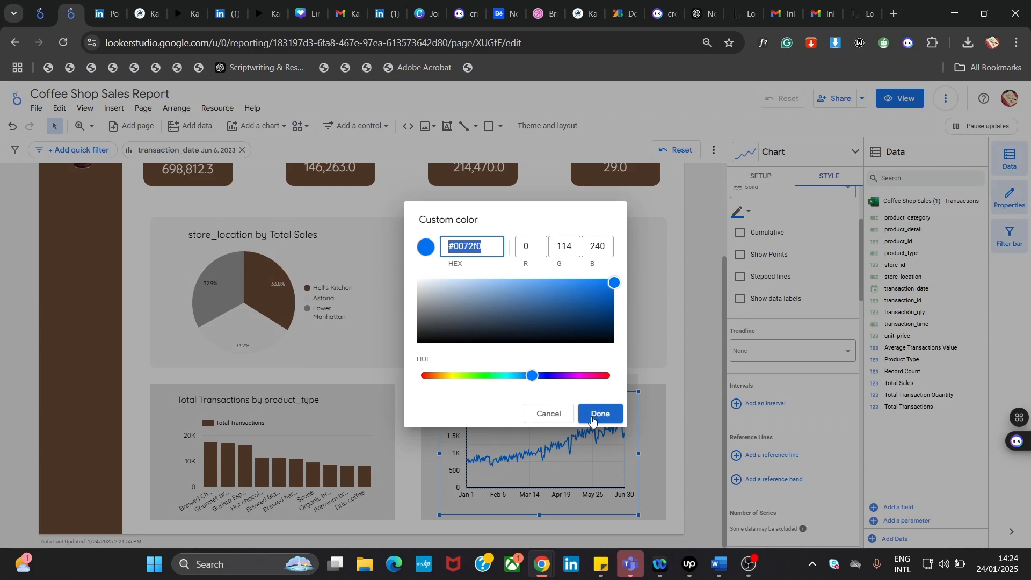
left_click(544, 417)
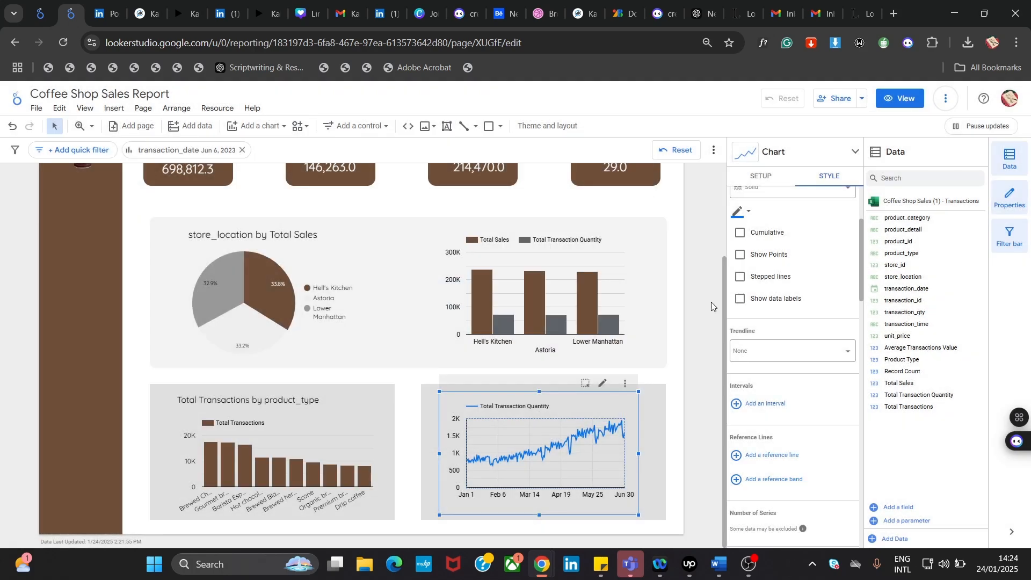
left_click(738, 213)
left_click(841, 383)
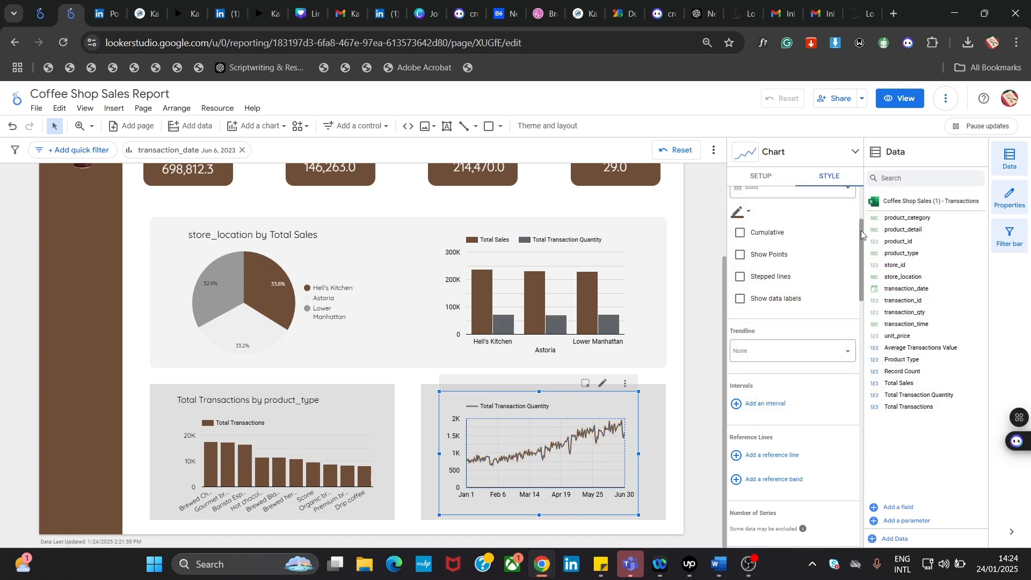
- Set the axis and legend fonts of the time series chart to Quicksand, and deselect the chart
left_click_drag(861, 232, 897, 409)
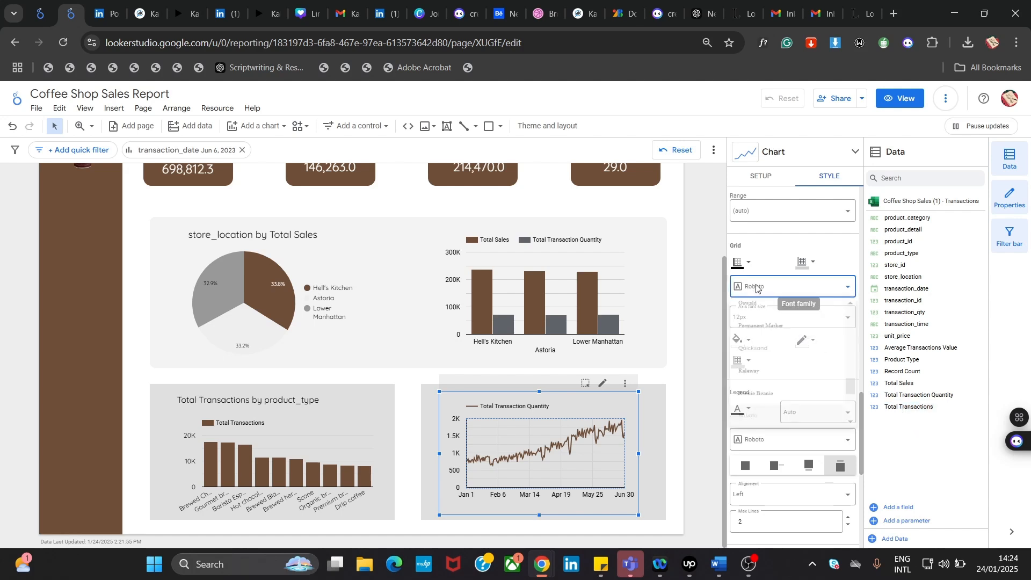
left_click(784, 286)
left_click(787, 357)
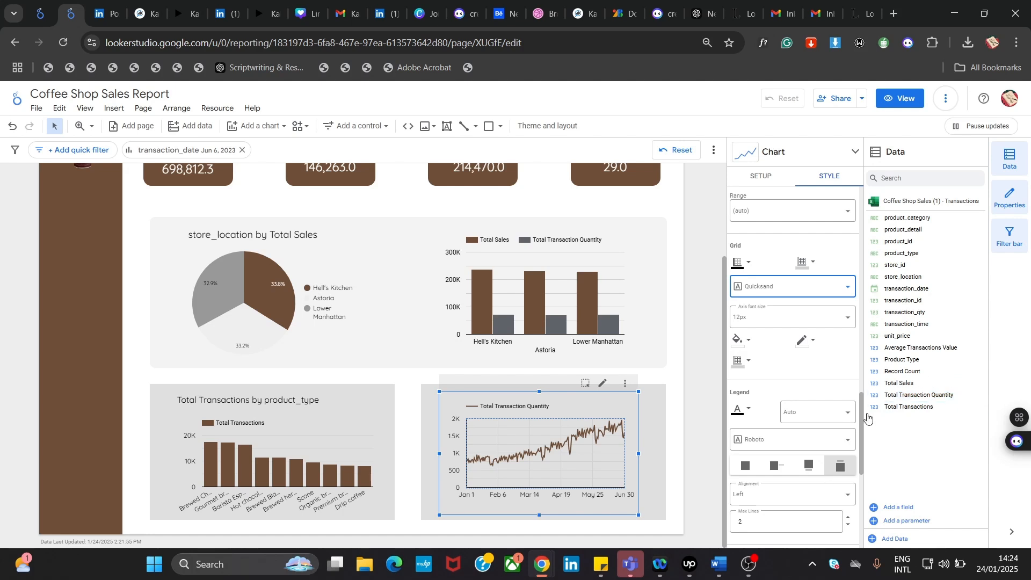
left_click(837, 440)
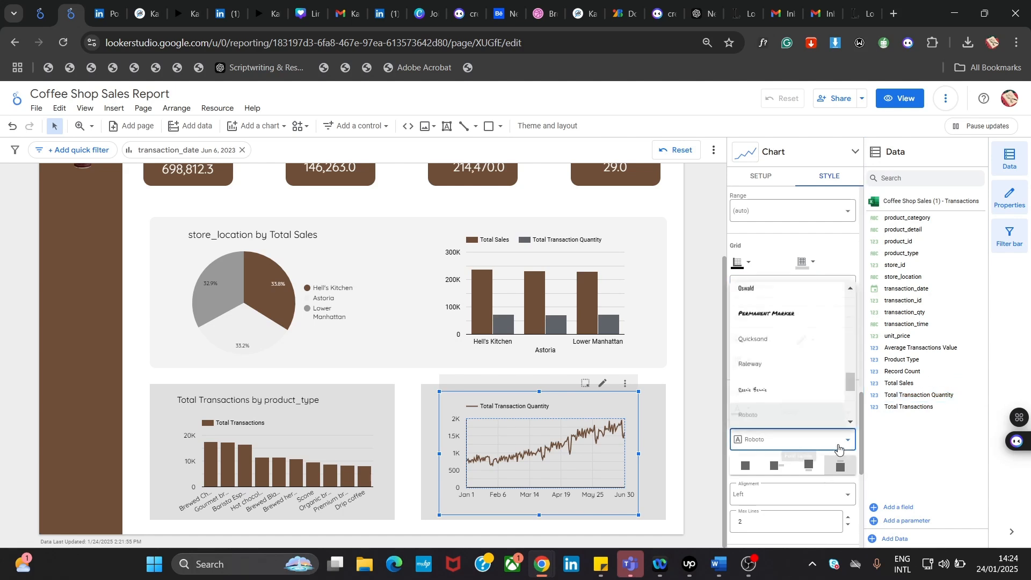
left_click(807, 348)
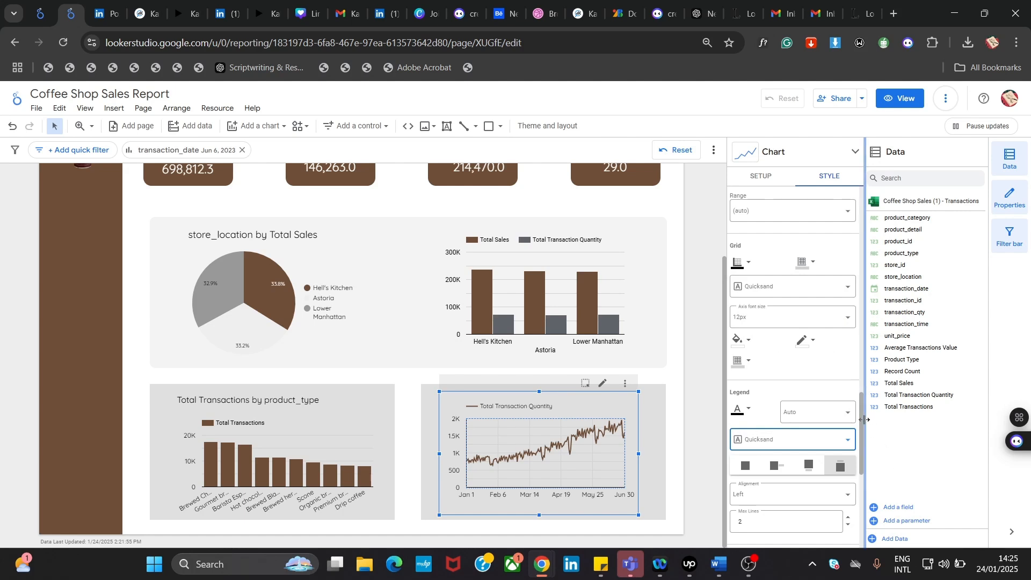
left_click_drag(863, 424, 846, 215)
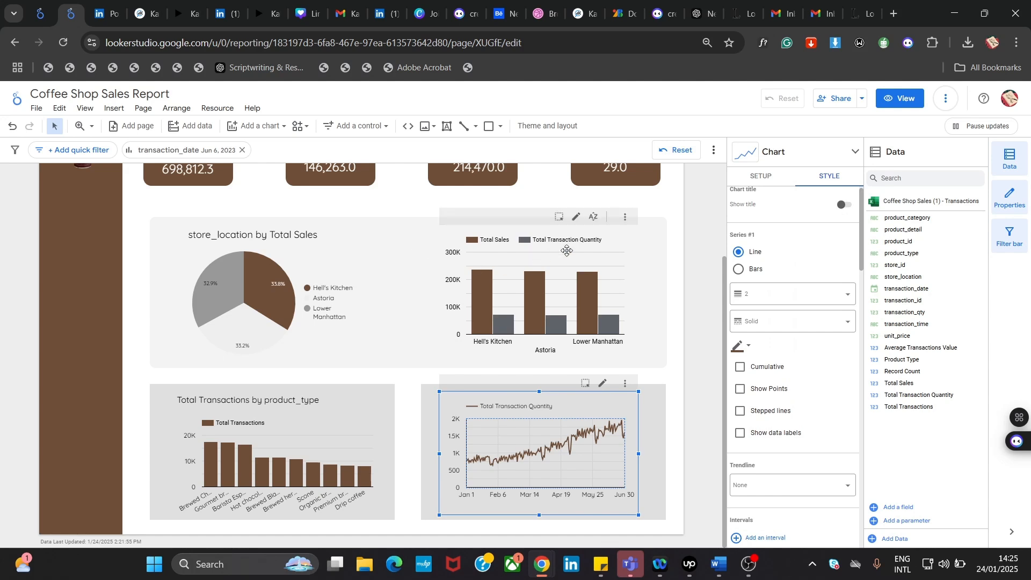
left_click(664, 211)
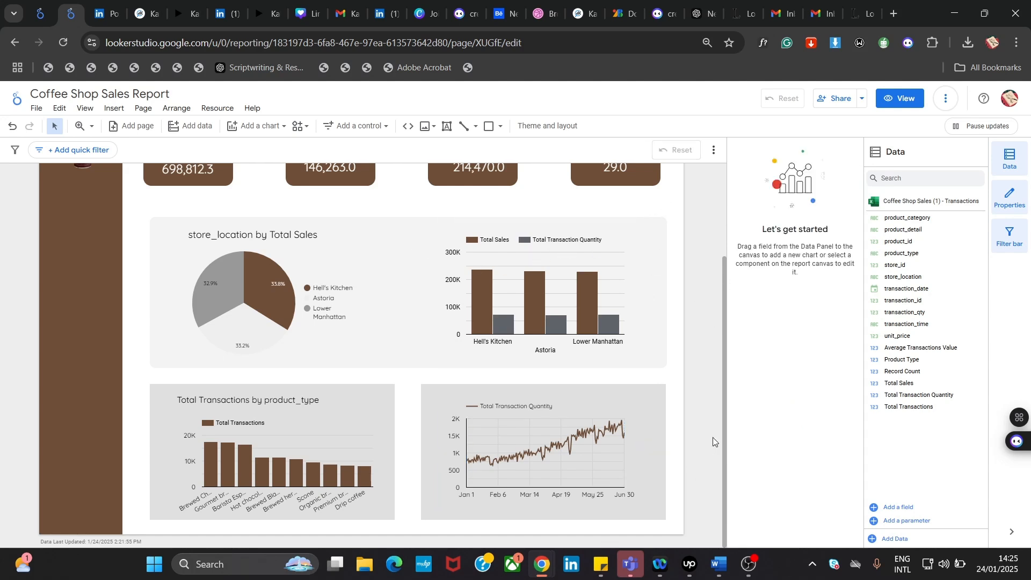
mouse_move(723, 415)
left_mouse_down()
mouse_move(699, 301)
mouse_move(701, 436)
mouse_move(709, 363)
mouse_move(704, 411)
left_mouse_up()
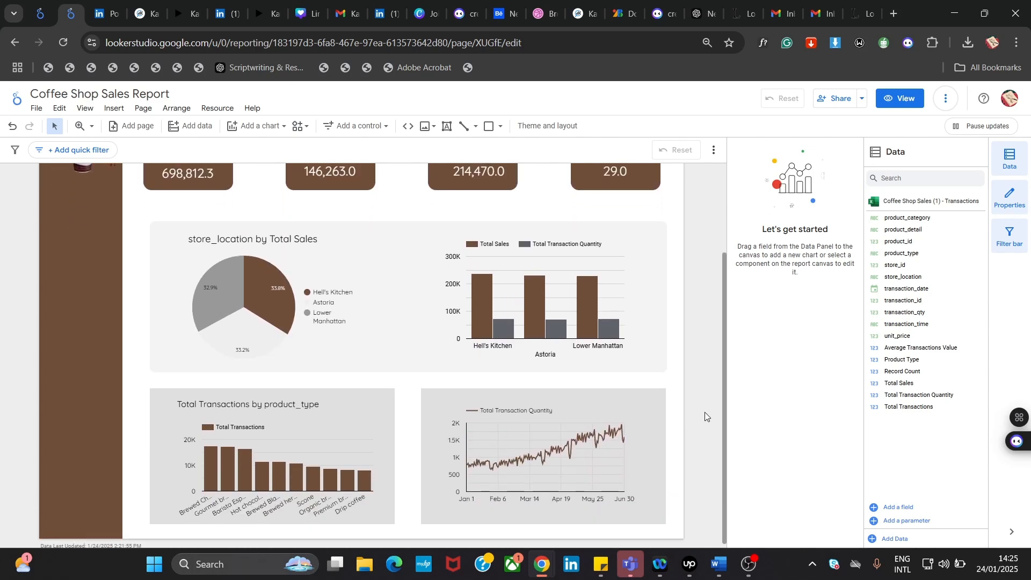
- Reload the Coffee Shop Report, examine the style and setup of its sidebar store_location control, and return to the Coffee Shop Sales Report
left_click(38, 16)
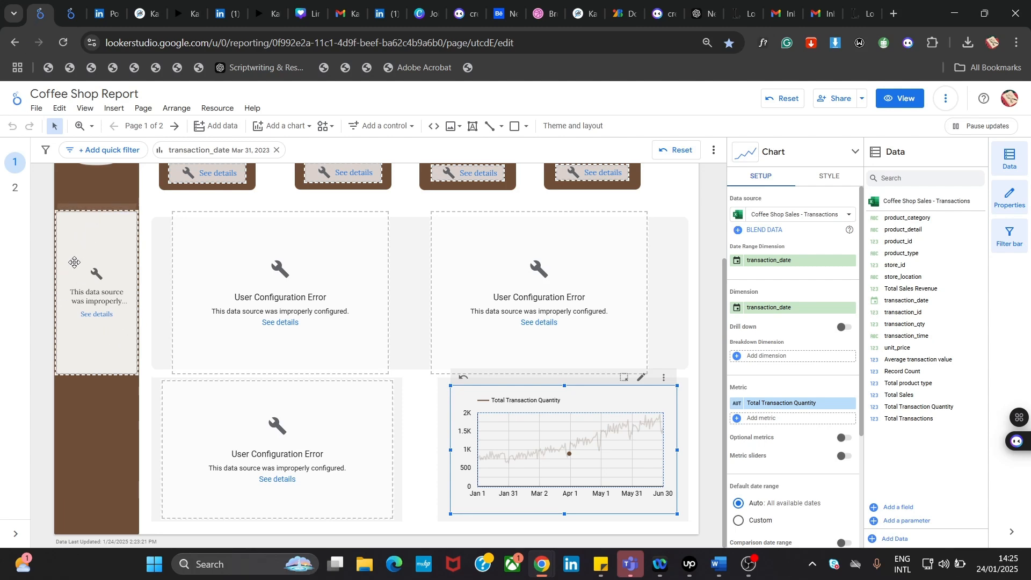
left_click(63, 44)
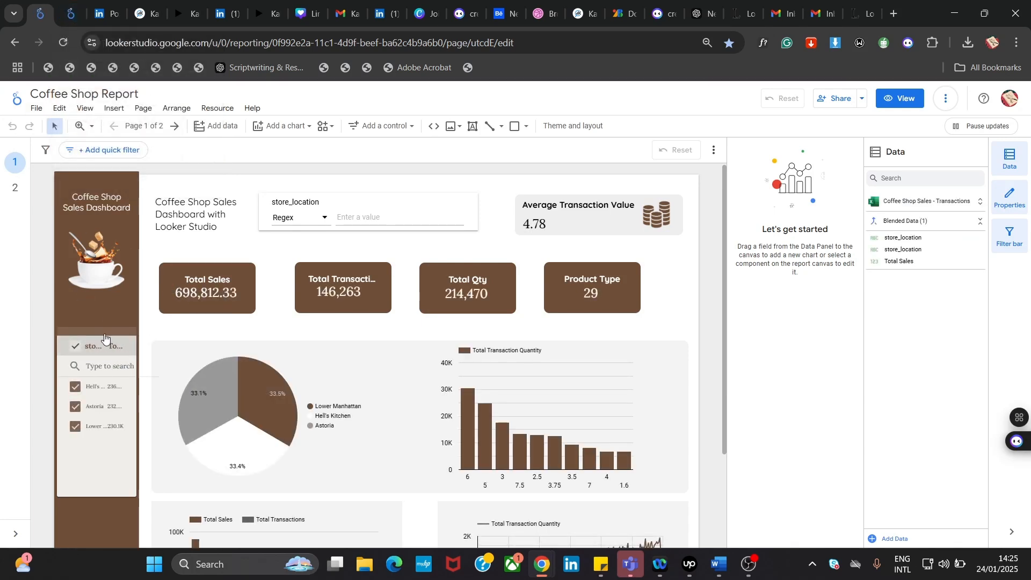
left_click(124, 332)
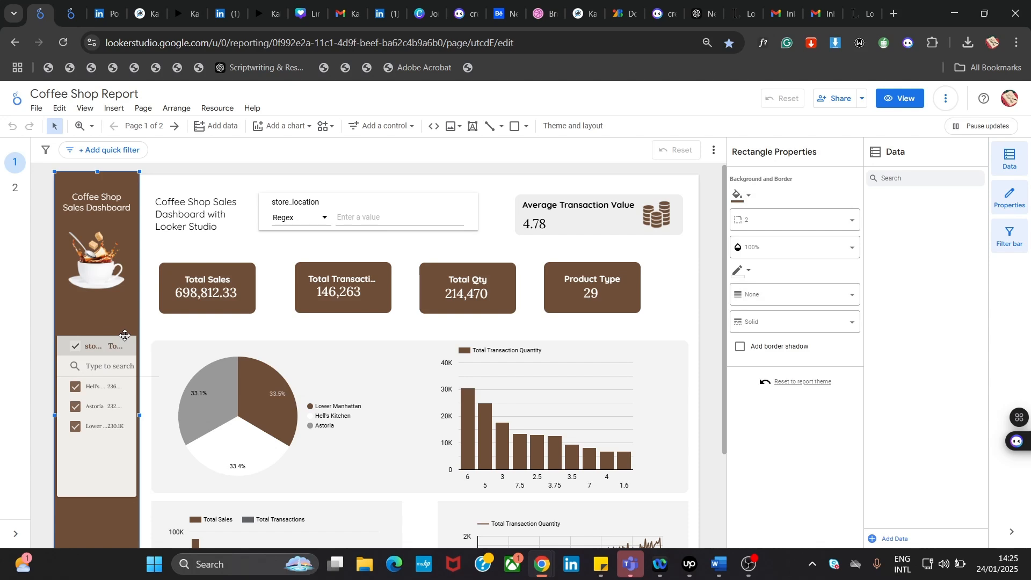
left_click(97, 347)
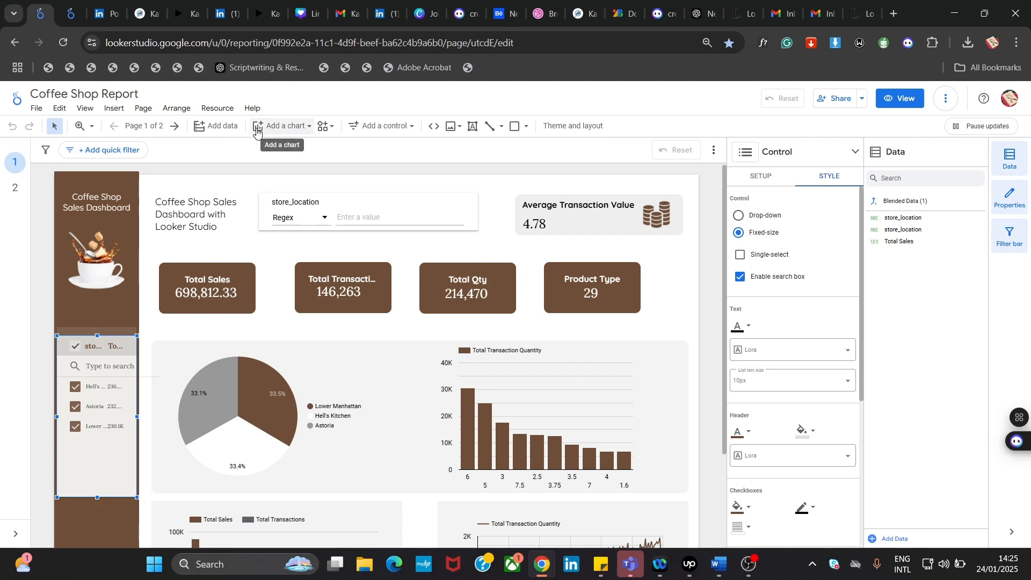
left_click(767, 183)
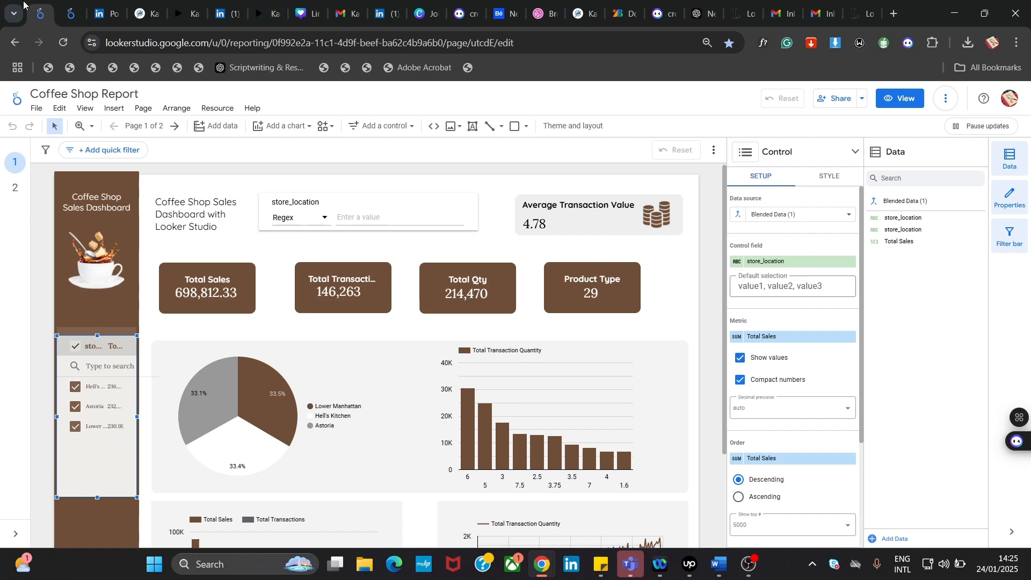
left_click(76, 14)
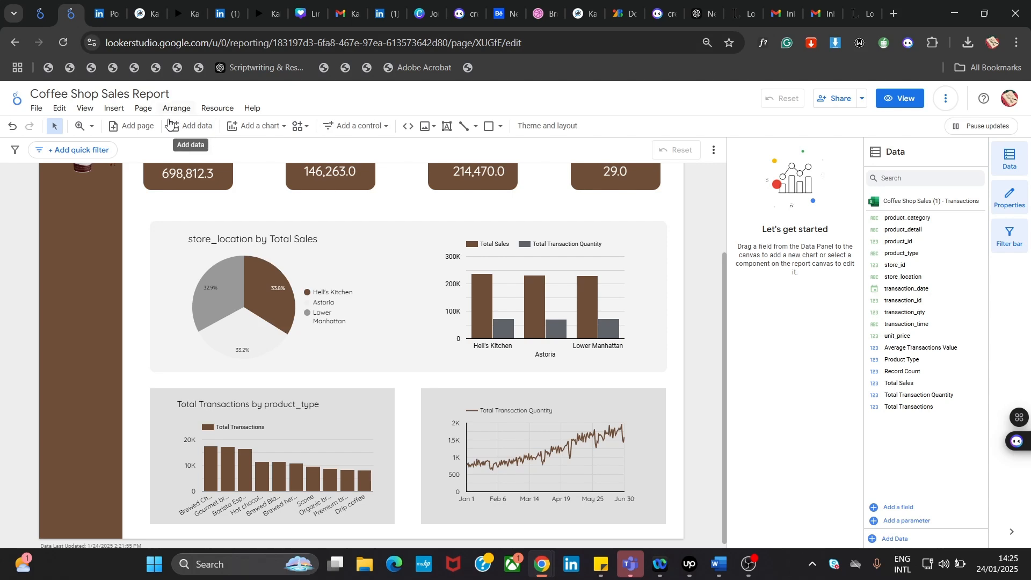
- Insert a table over the brown sidebar beside the store_location pie chart
left_click(110, 110)
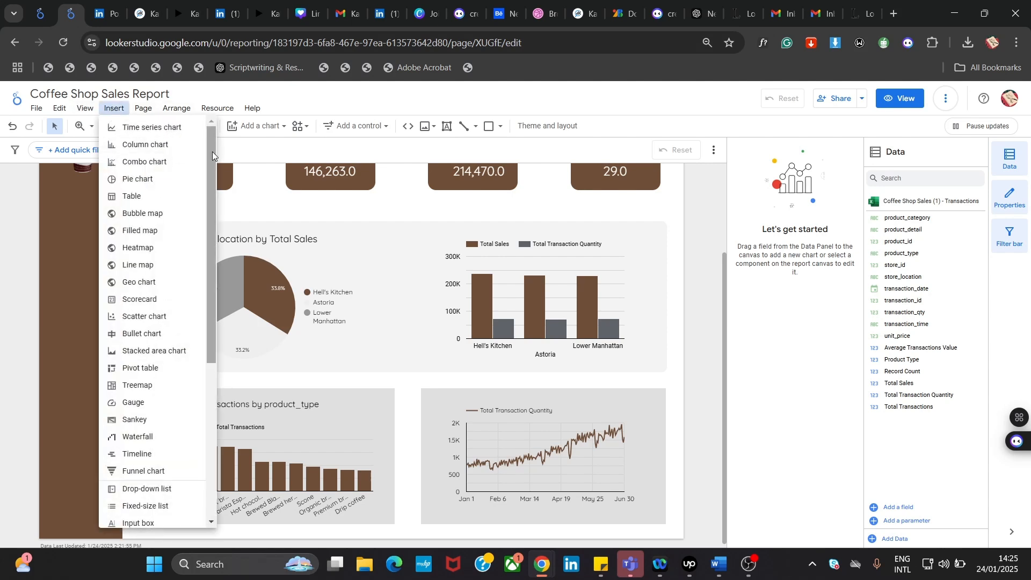
left_click(153, 197)
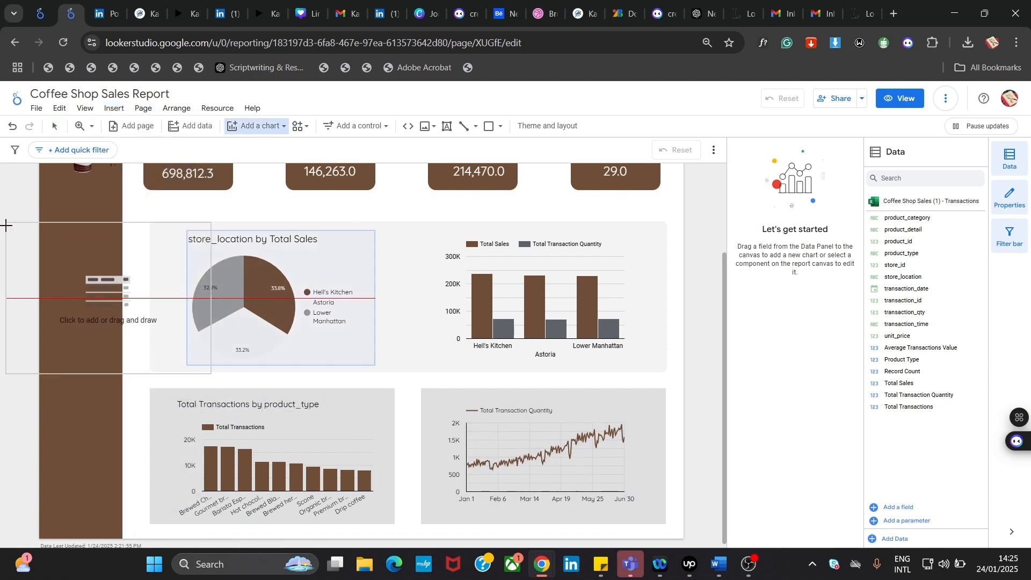
key("Escape")
left_click(57, 231)
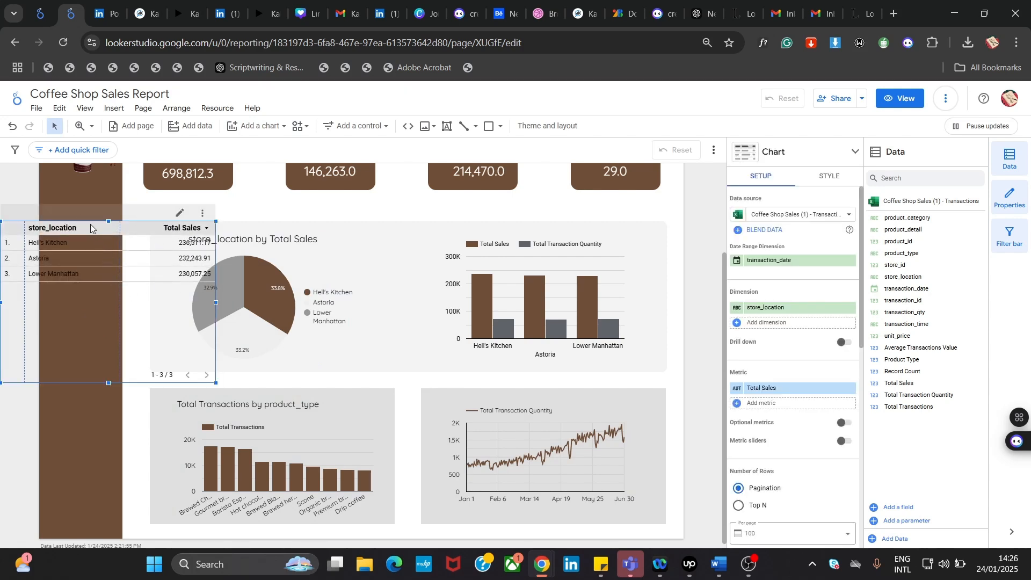
- Move, narrow and shorten the new store_location table so it fits within the brown sidebar
left_click_drag(91, 224, 113, 237)
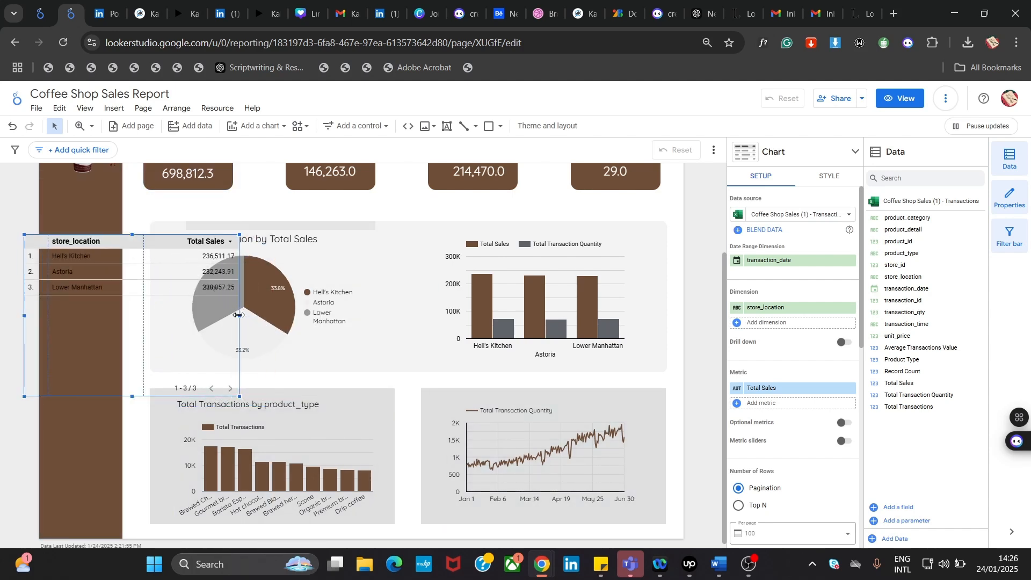
left_click_drag(240, 315, 117, 304)
left_click_drag(83, 246, 91, 248)
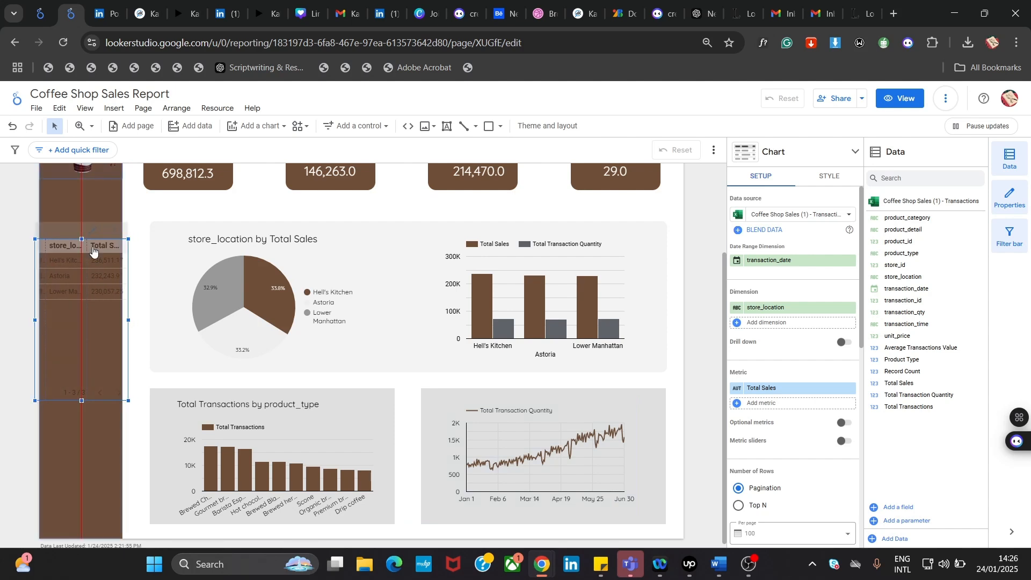
left_click_drag(129, 320, 112, 320)
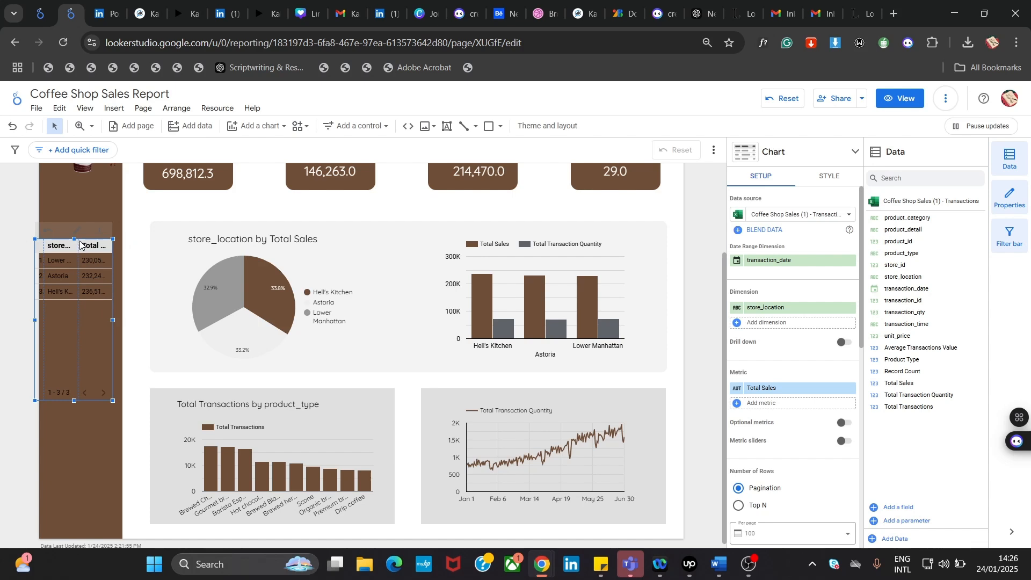
left_click_drag(80, 246, 84, 248)
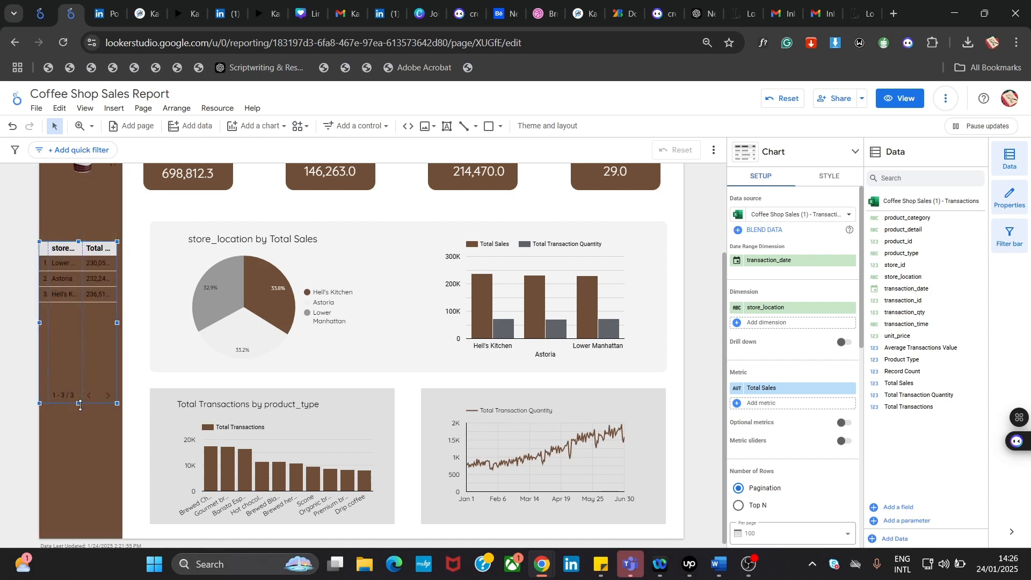
left_click_drag(79, 405, 82, 367)
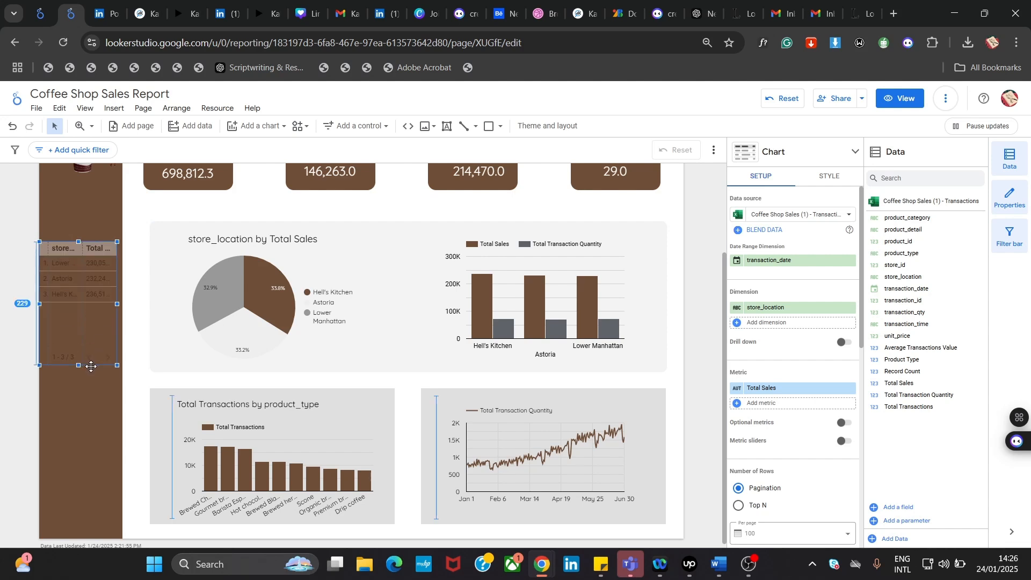
left_click(77, 444)
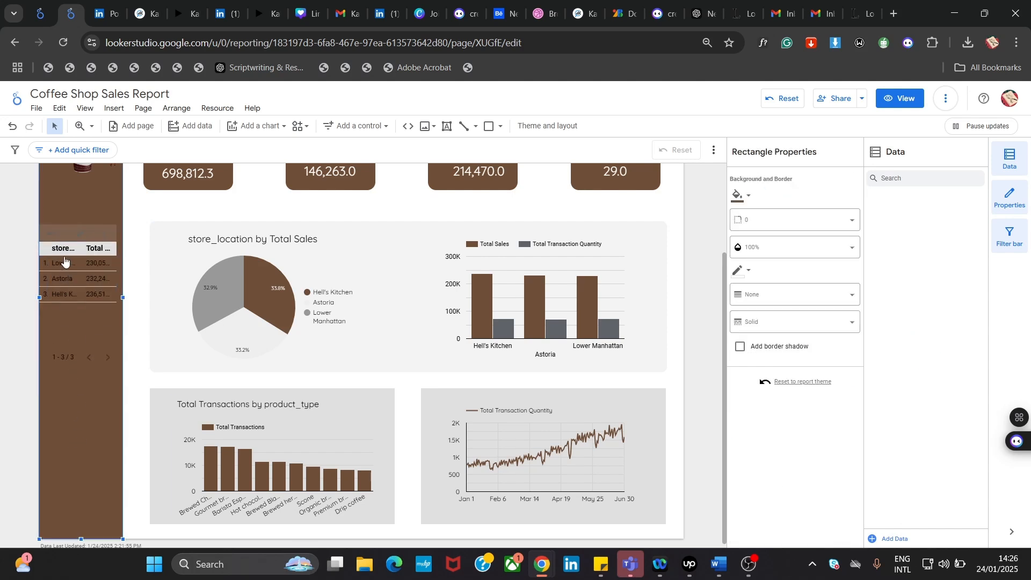
- Check the sidebar store_location control in the Coffee Shop Report, then select the store_location table in the Coffee Shop Sales Report
left_click(38, 16)
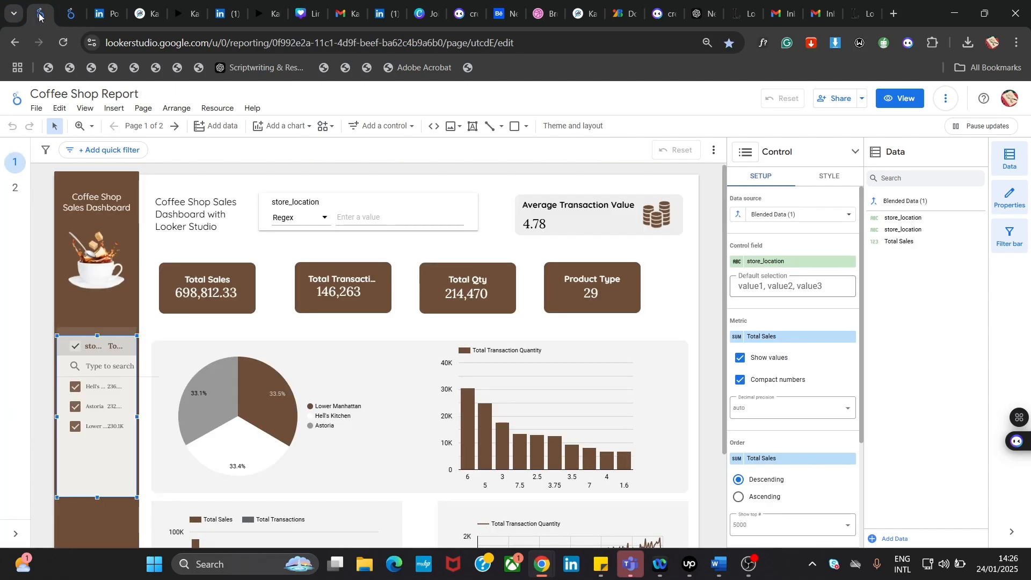
left_click(70, 13)
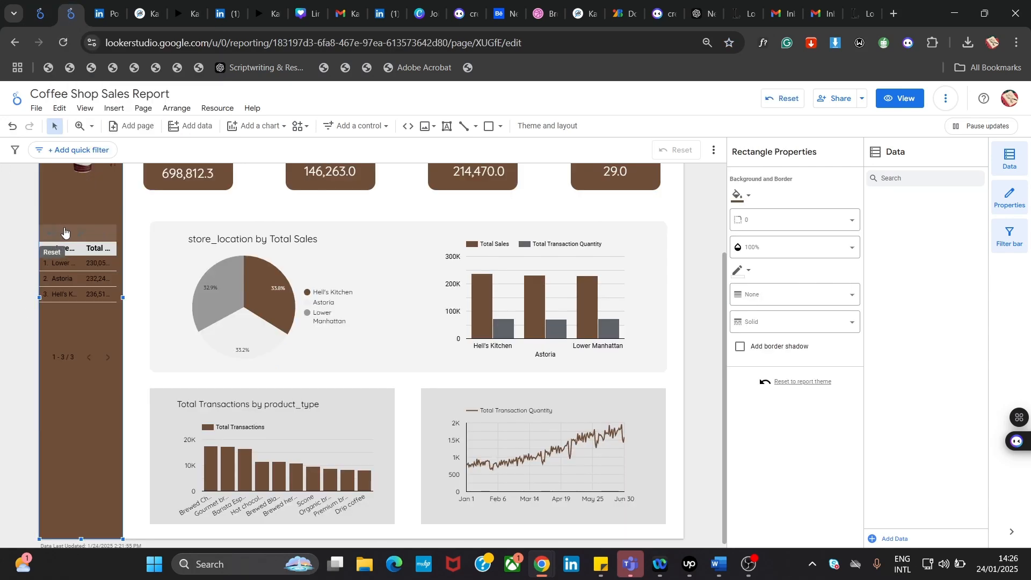
left_click(64, 252)
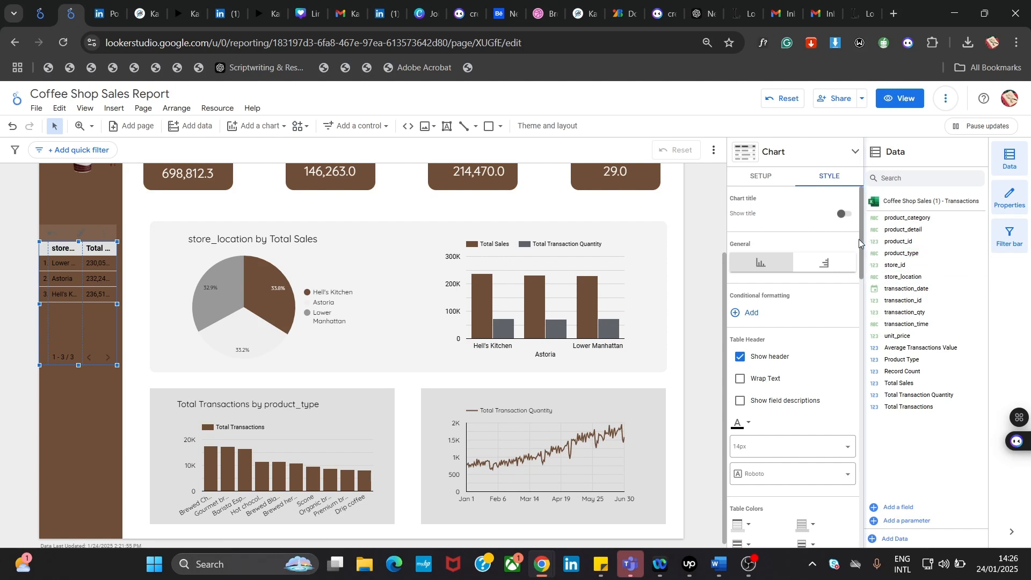
- Try showing the table's chart title and transposing its rows and columns, restoring the original setting of each
left_click(843, 215)
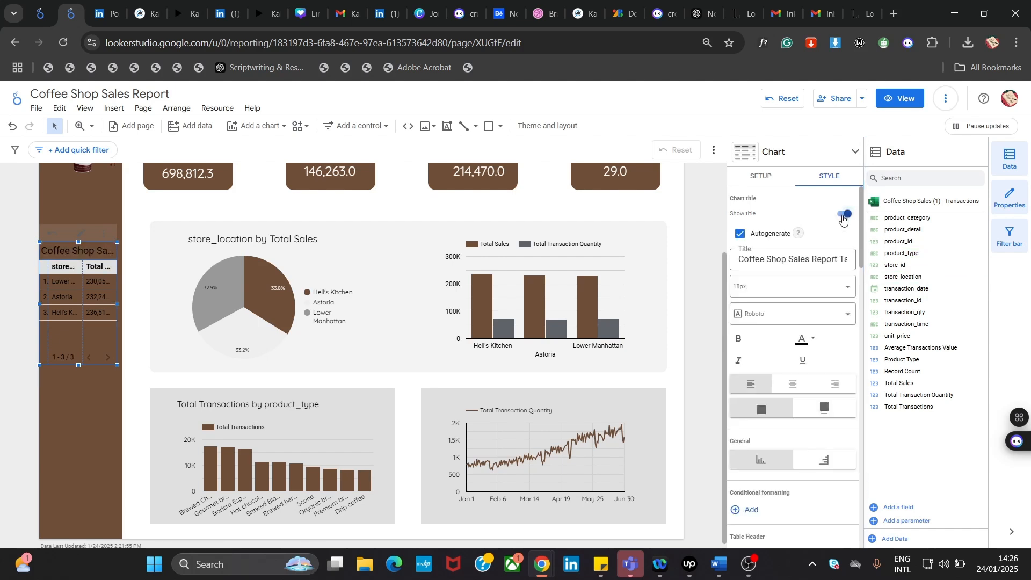
left_click(843, 216)
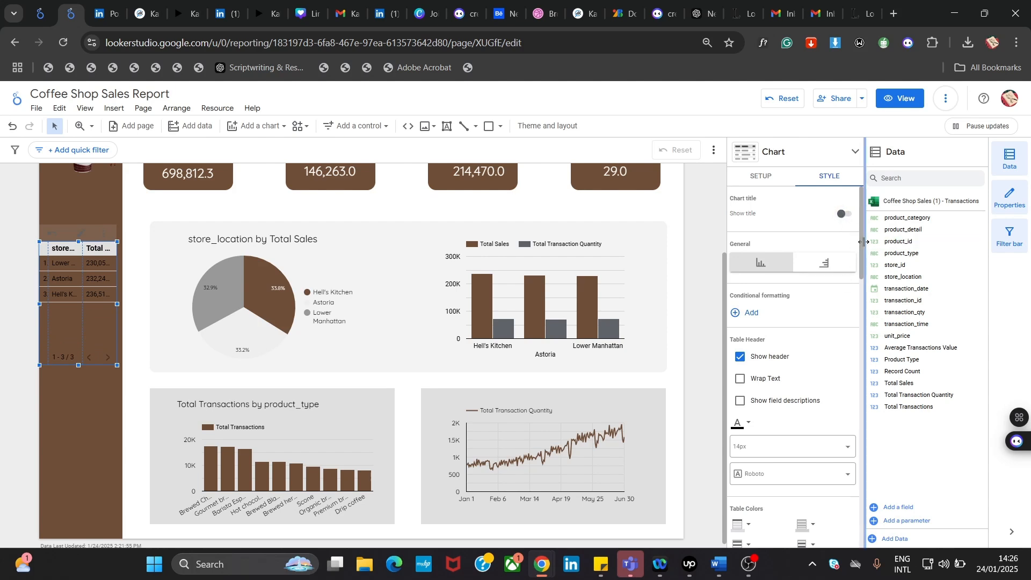
left_click_drag(861, 241, 863, 256)
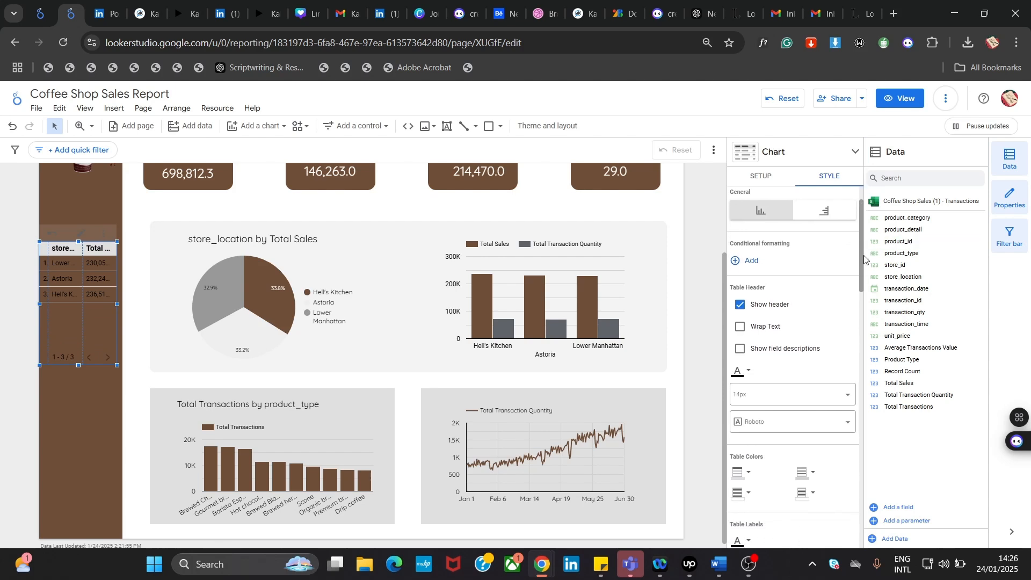
left_click(829, 212)
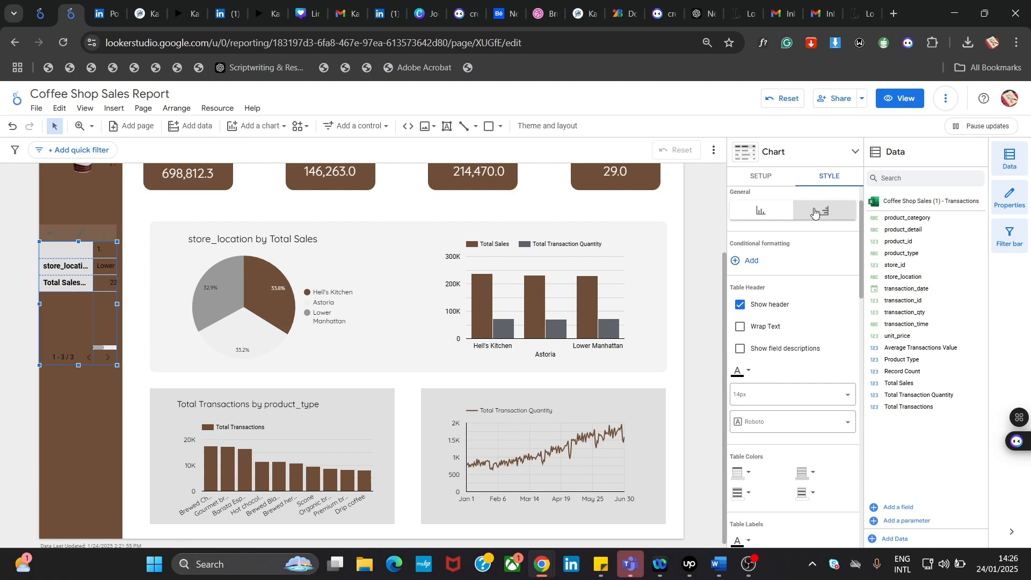
left_click(772, 217)
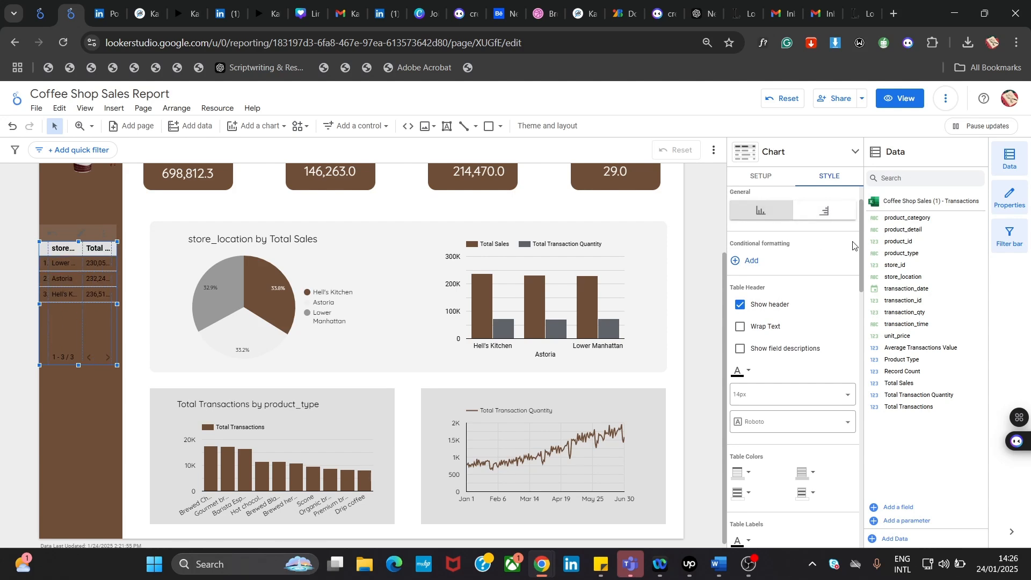
- Set the table header font to Quicksand at 12px
scroll(862, 247, "down", 2)
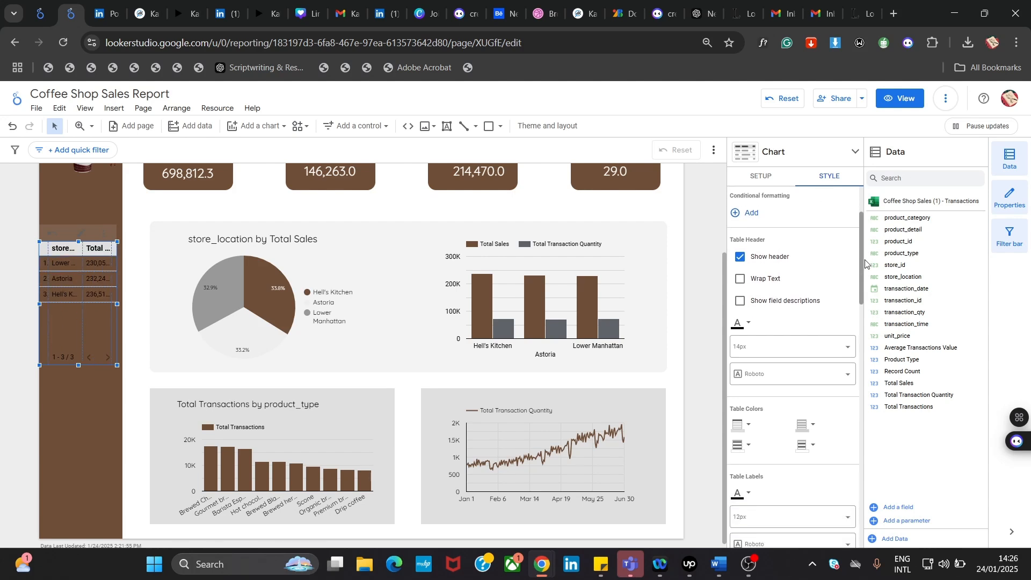
left_click(782, 338)
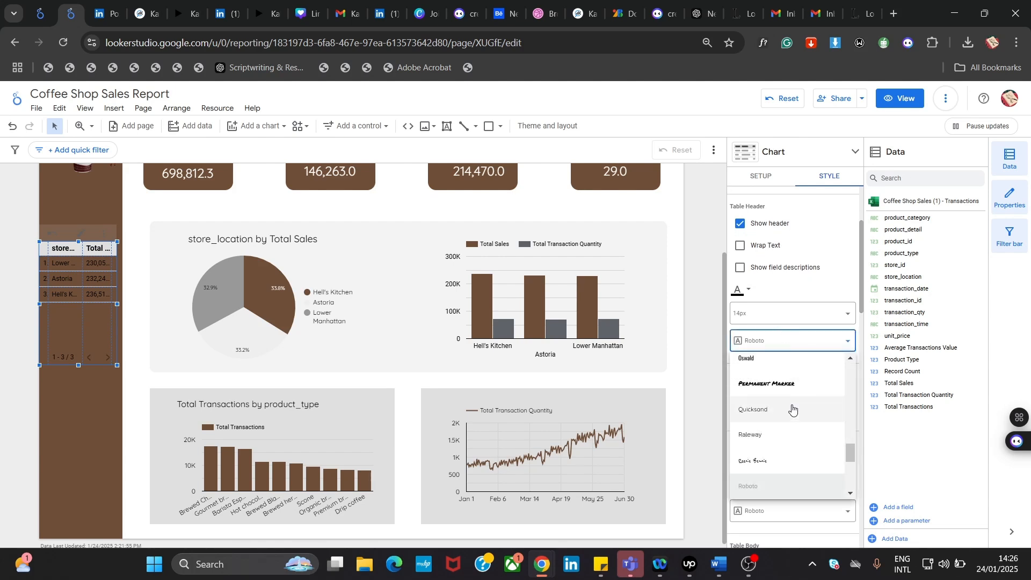
left_click(793, 411)
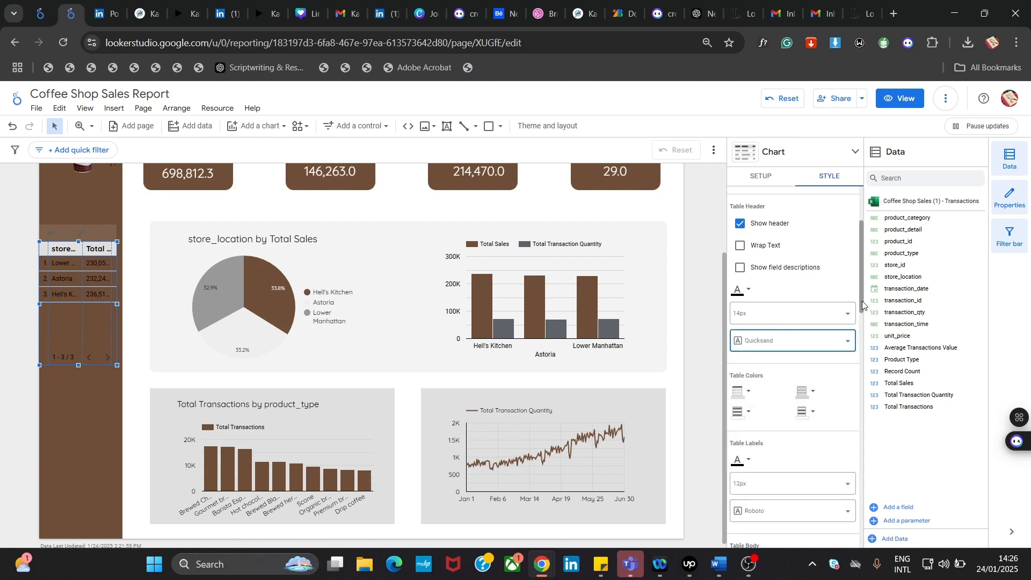
scroll(862, 300, "down", 1)
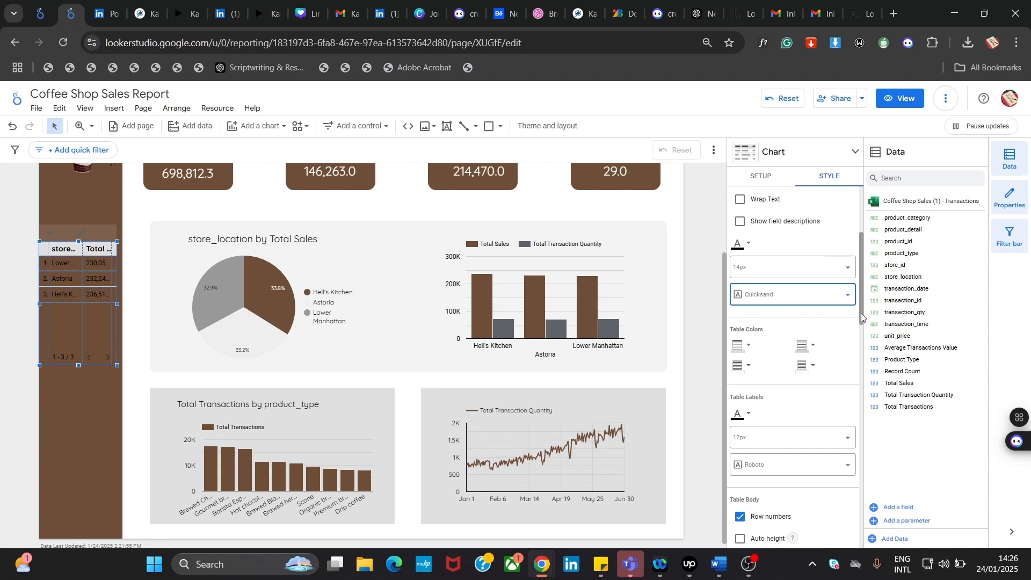
left_click(810, 269)
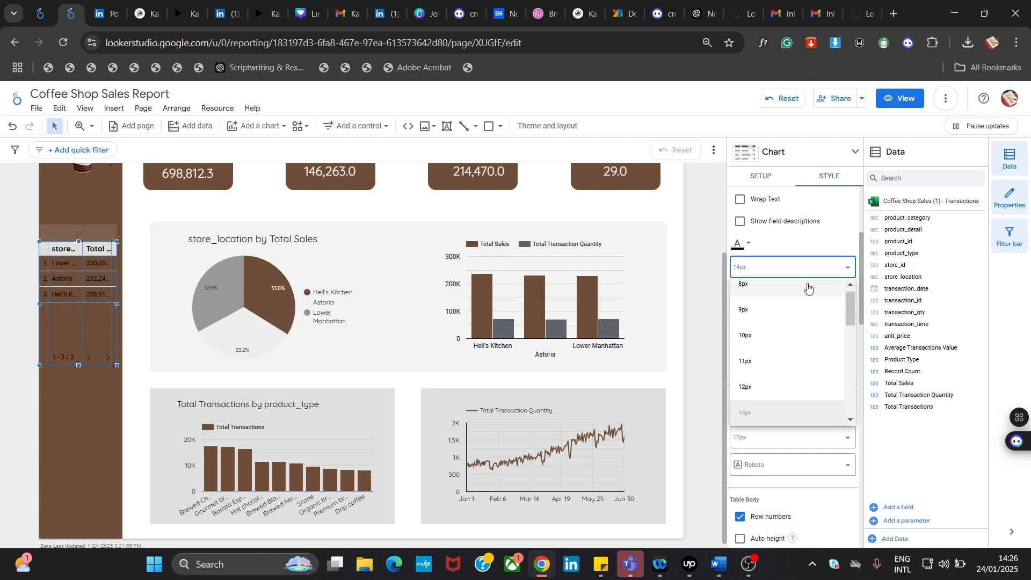
left_click(788, 387)
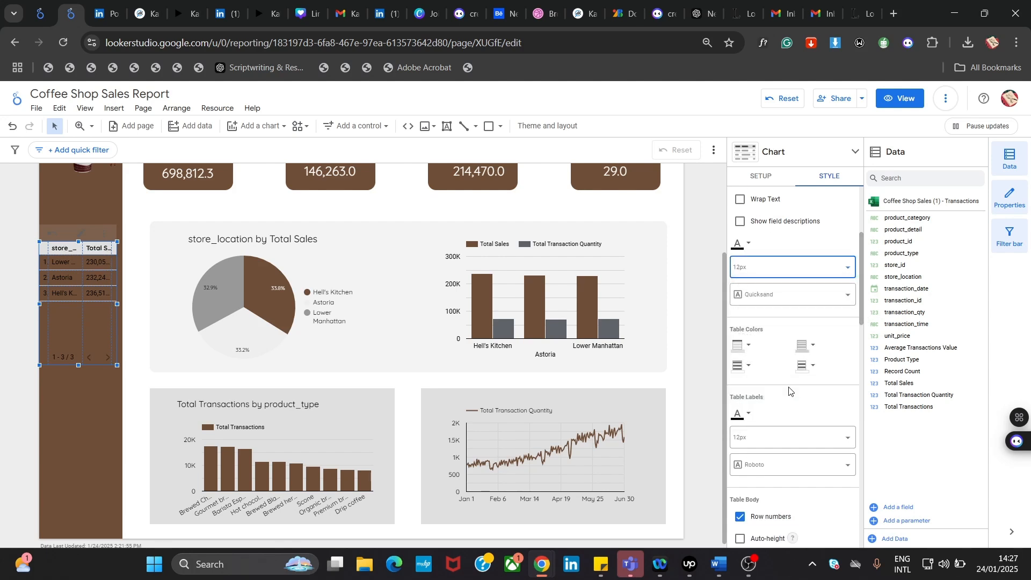
- Try a 10px font size on the table header, then restore 12px
left_click(814, 267)
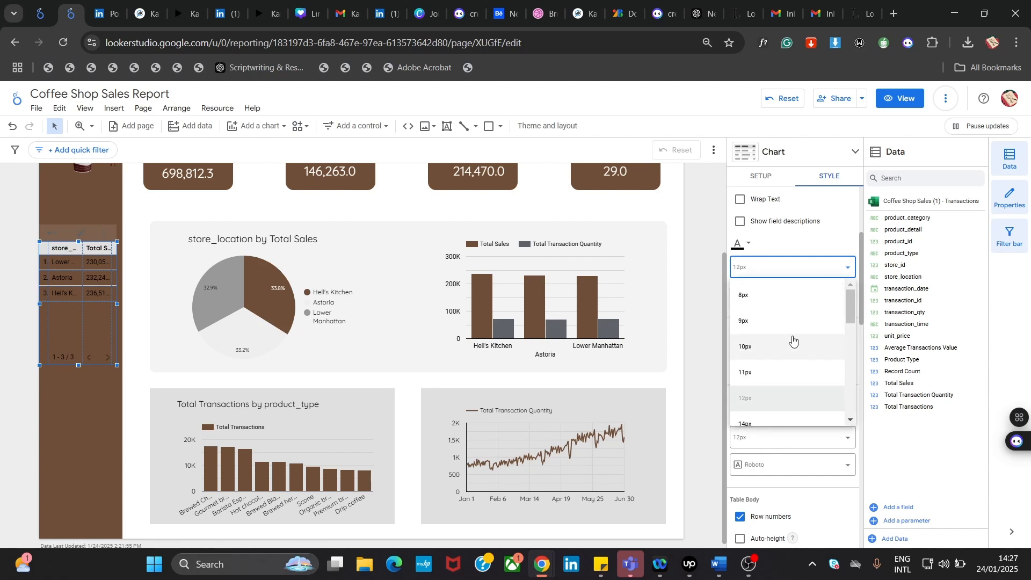
left_click(788, 359)
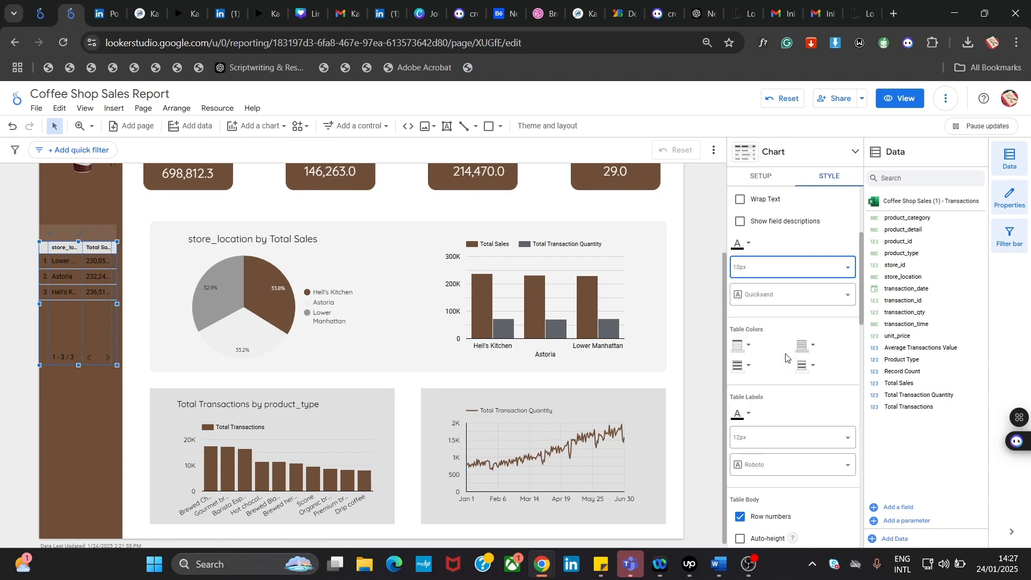
left_click(786, 274)
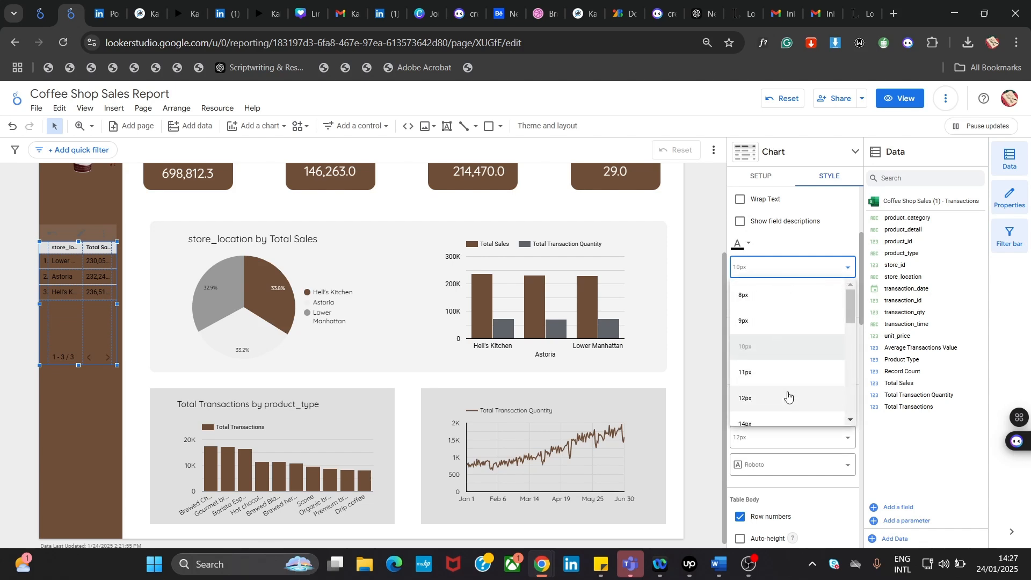
left_click(789, 397)
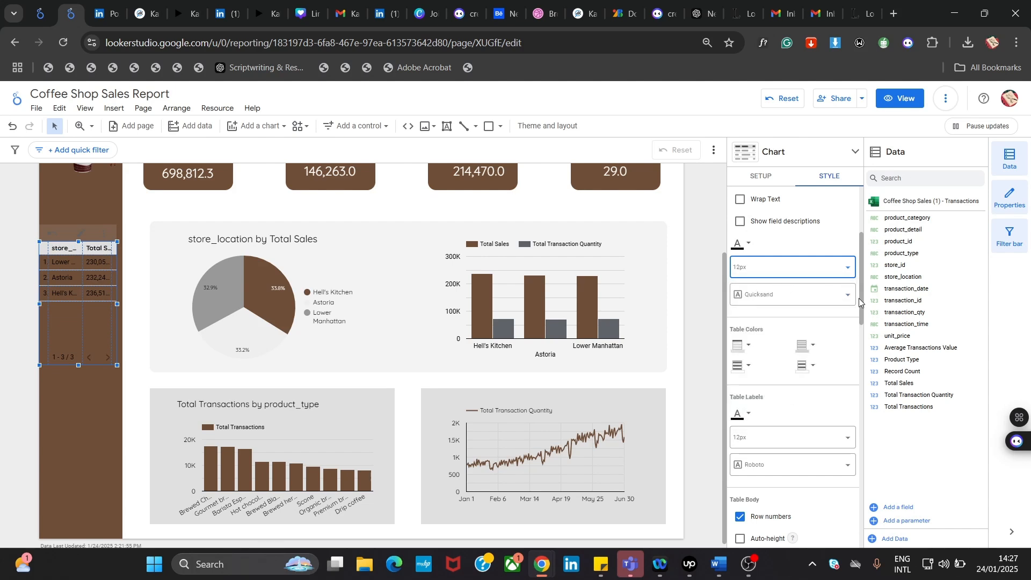
- Set the table's header background, cell border, odd row and even row colors to white
left_click(746, 346)
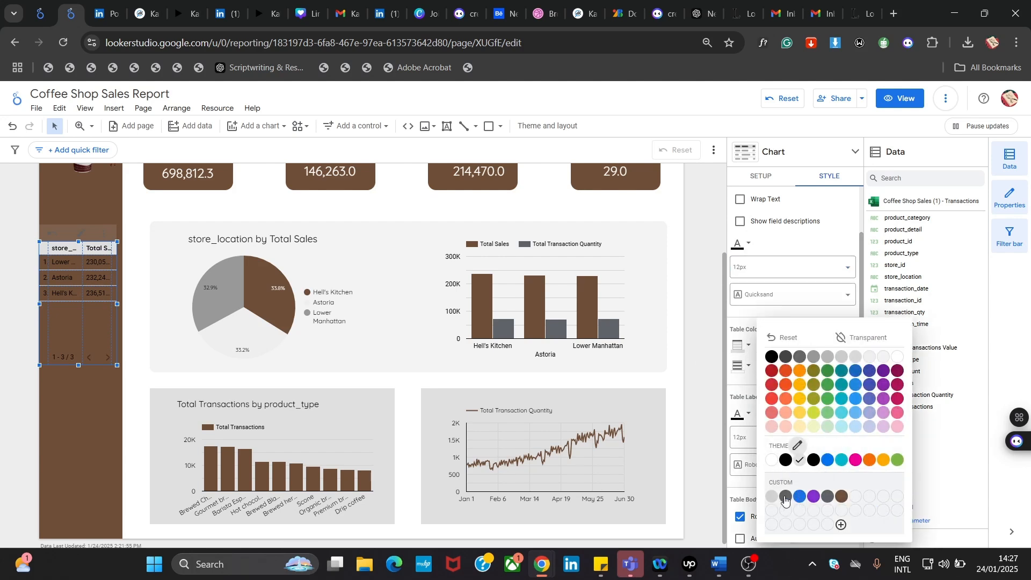
left_click(772, 460)
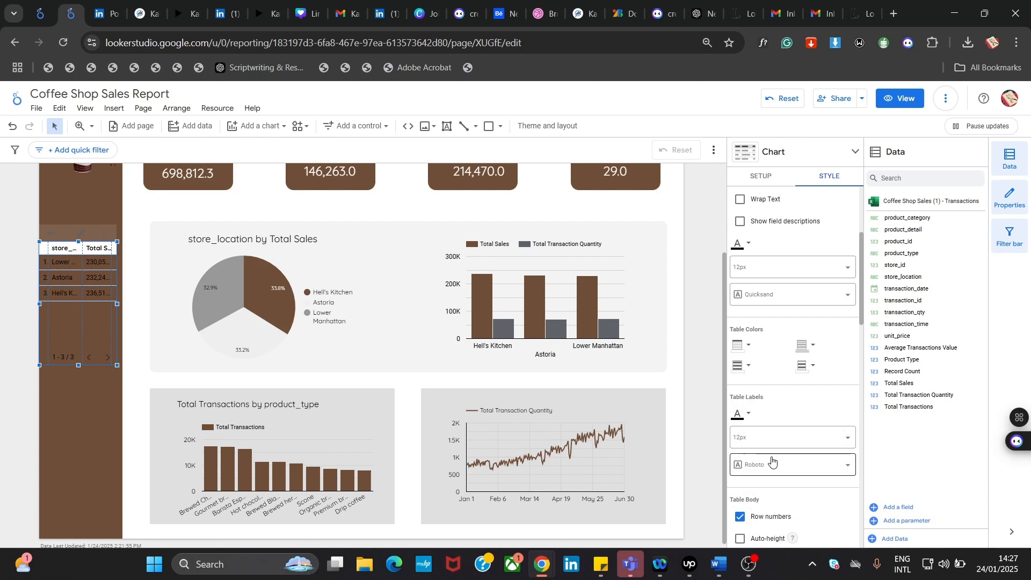
left_click(802, 347)
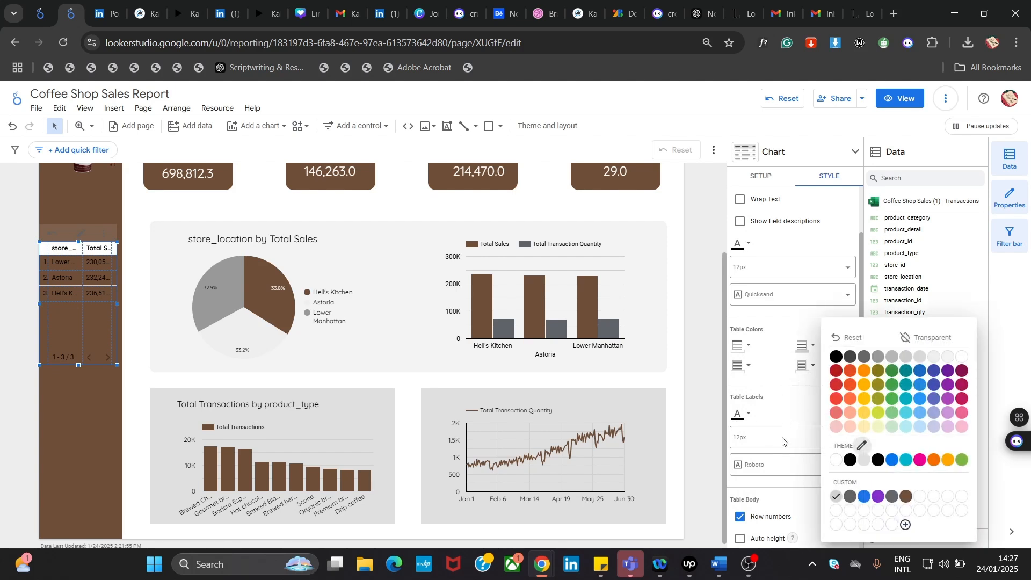
left_click(835, 462)
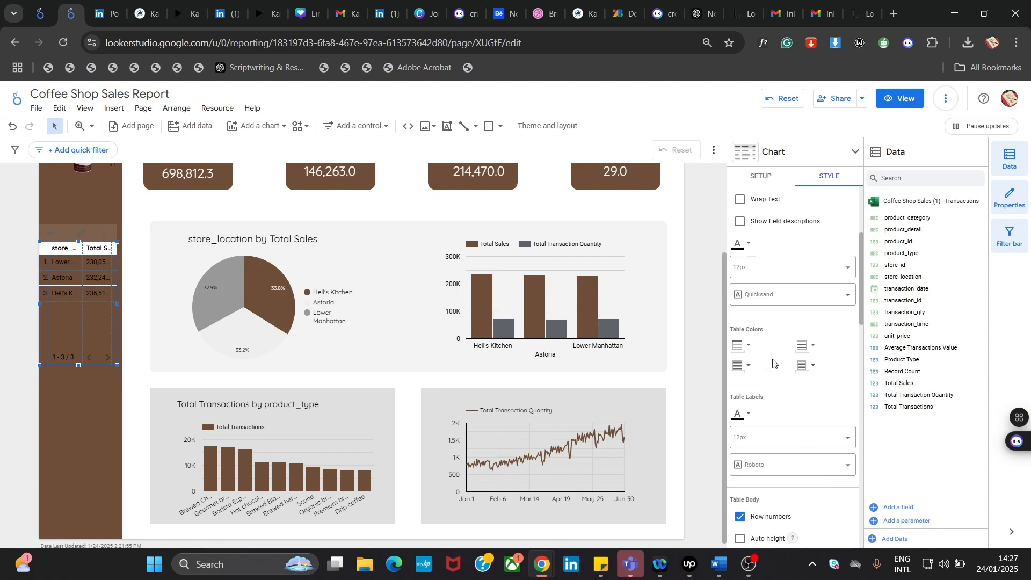
left_click(751, 366)
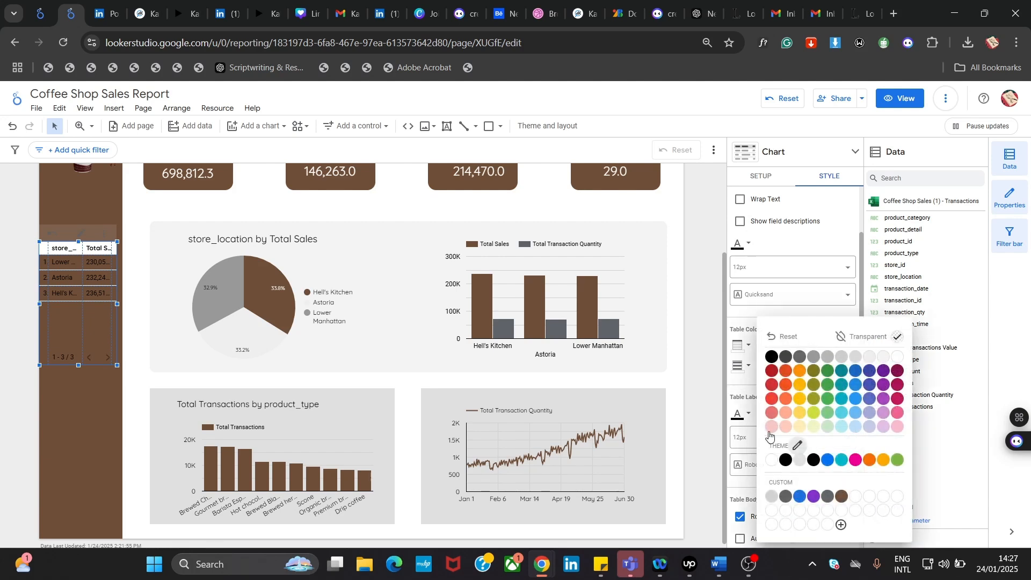
left_click(772, 460)
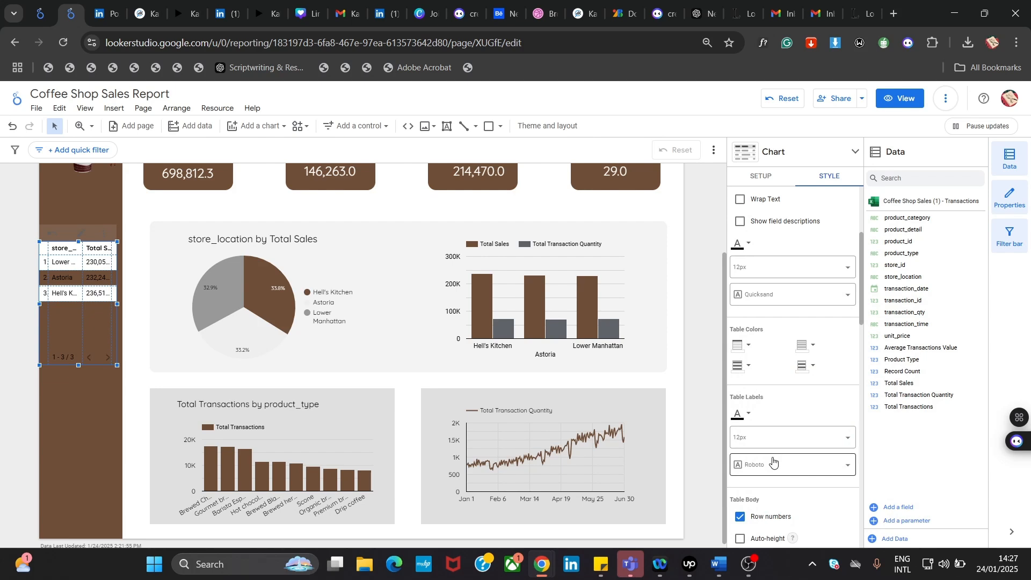
left_click(803, 366)
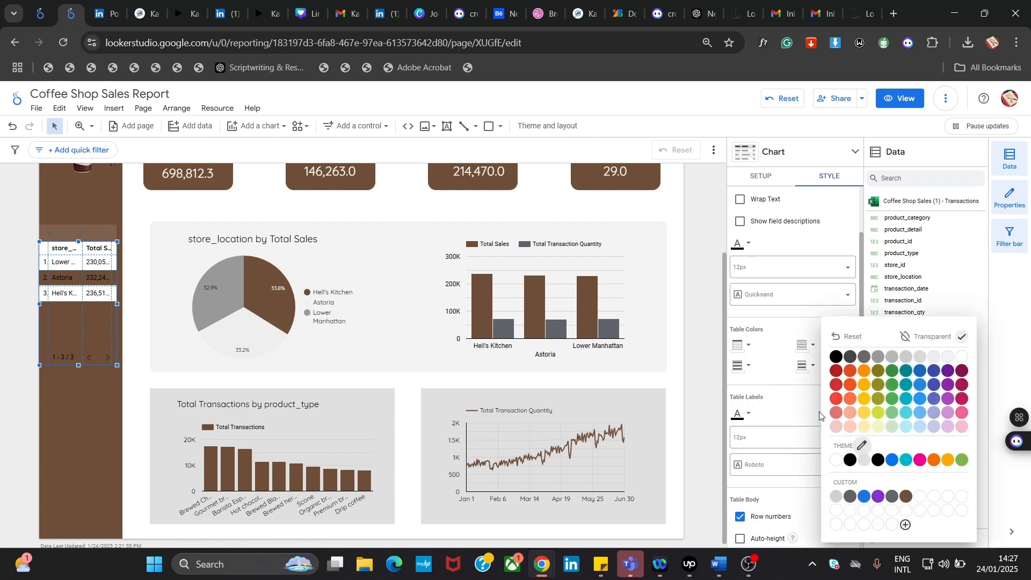
left_click(837, 462)
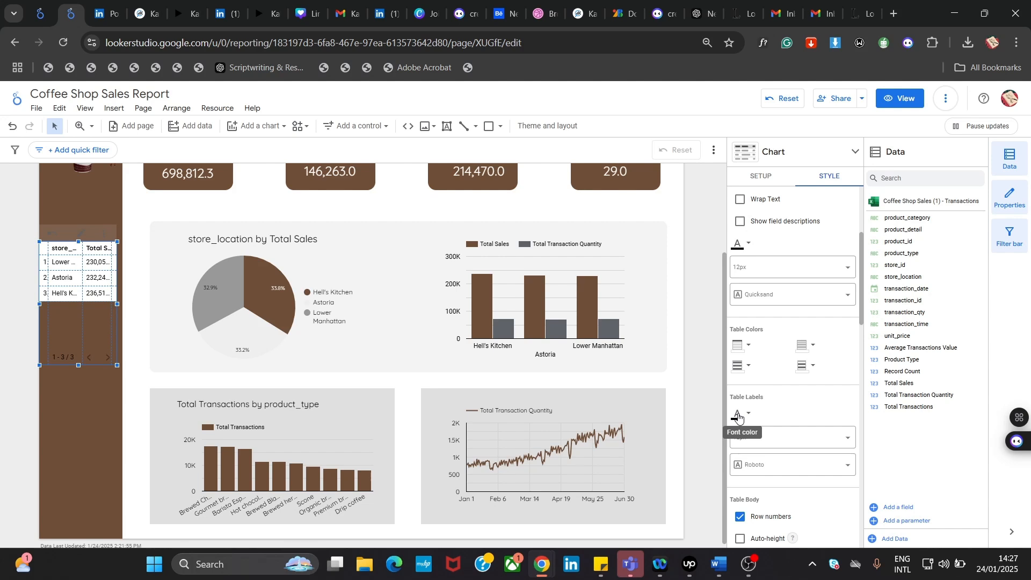
- Set the table labels' font to Quicksand and freeze all columns up to 1 (Row Number)
left_click(773, 476)
left_click(767, 371)
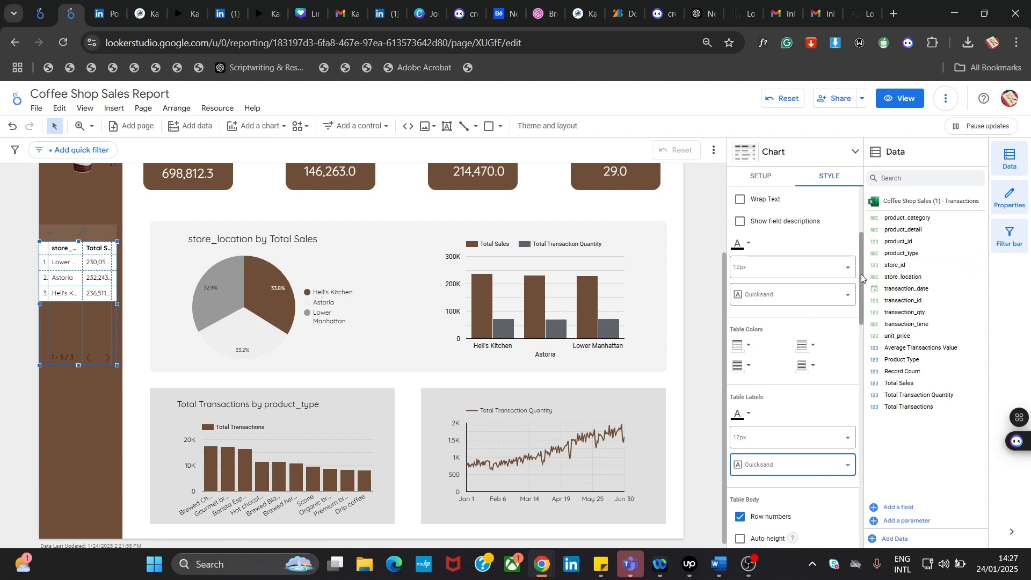
left_click_drag(861, 274, 865, 352)
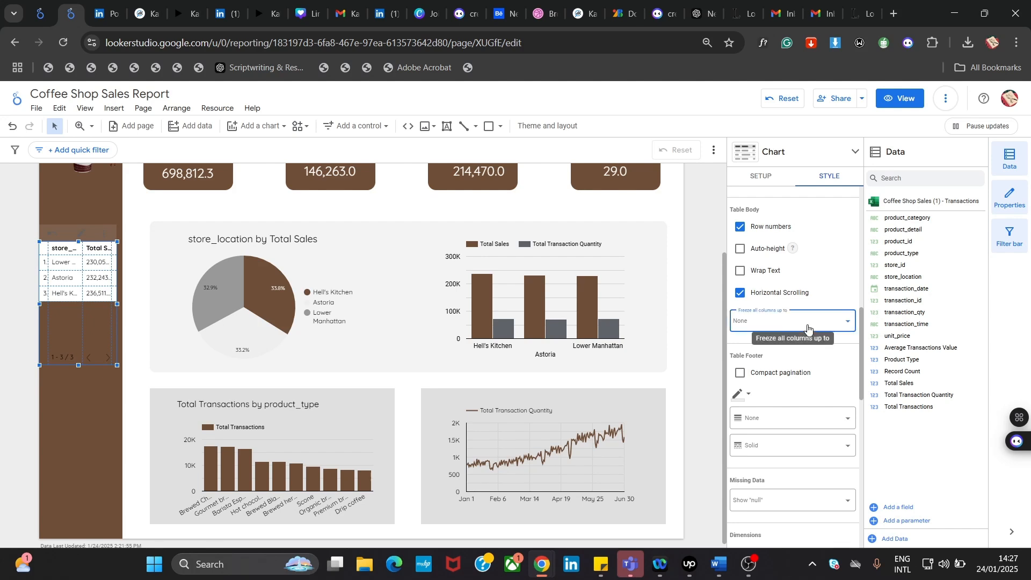
left_click(808, 322)
left_click(815, 377)
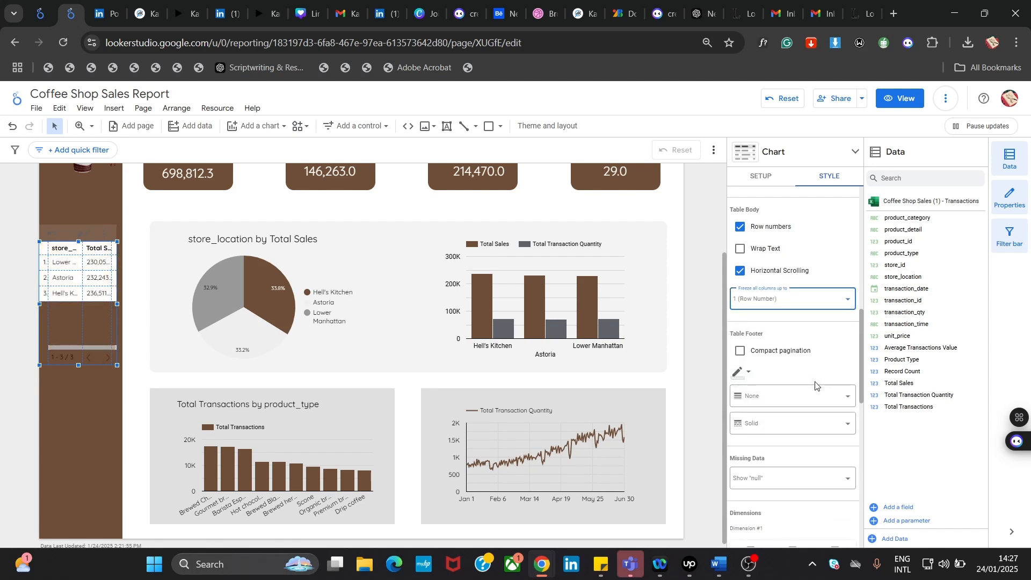
- Set the decimal precision of the table's Total Sales metric to 0
left_click_drag(861, 339, 869, 446)
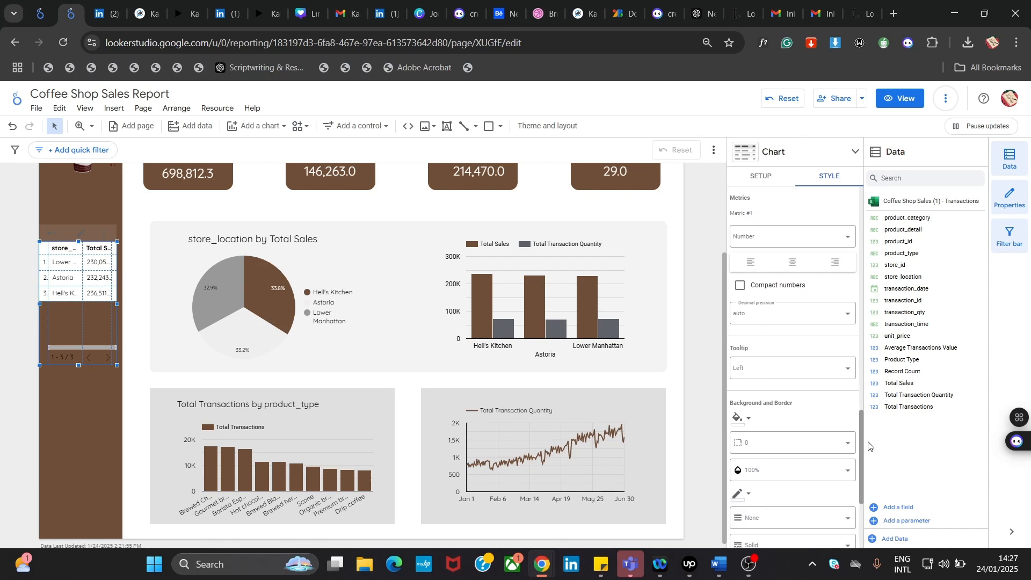
left_click(779, 316)
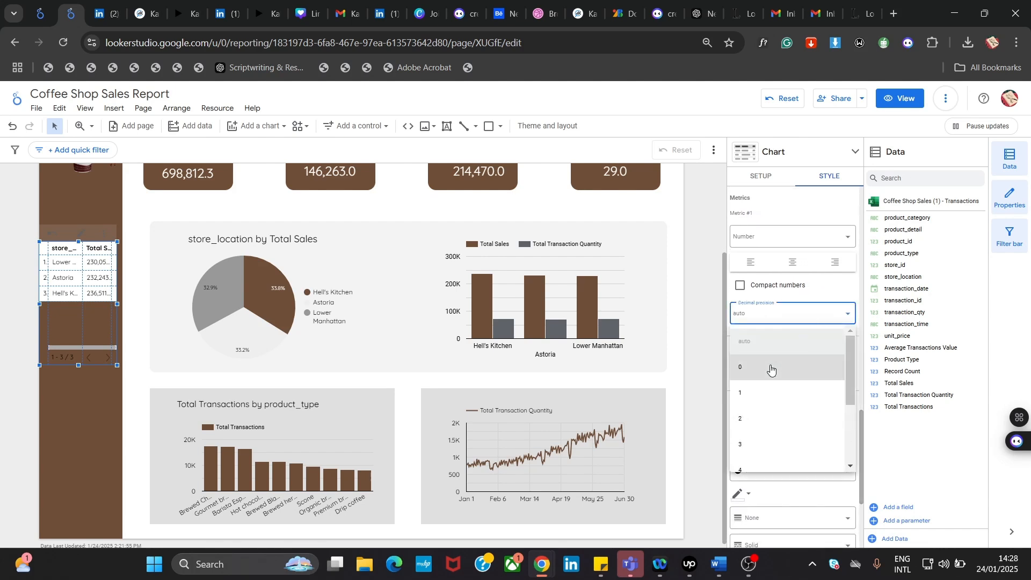
left_click(771, 371)
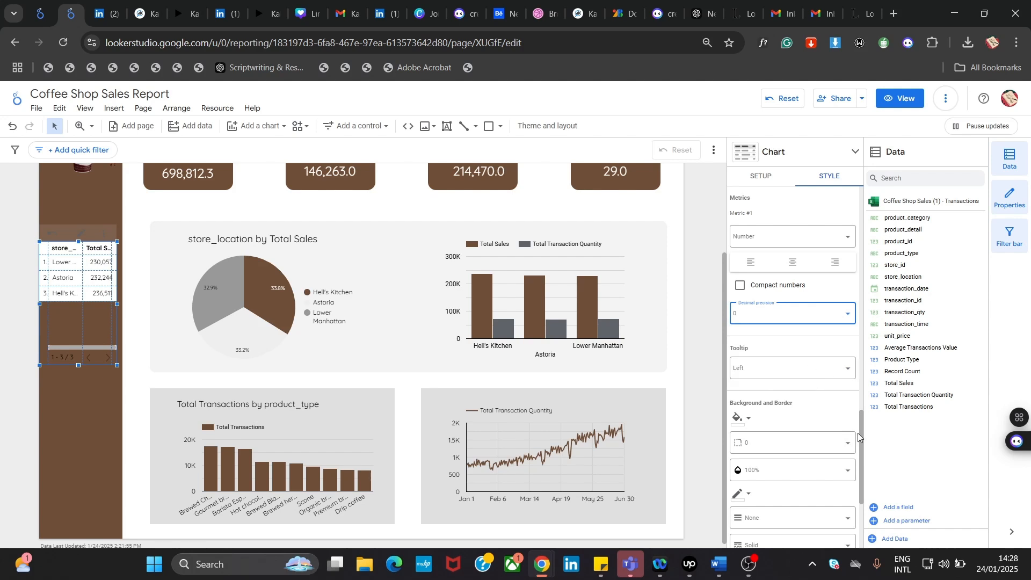
- Fill the sidebar table's background with the white theme color
left_click(744, 420)
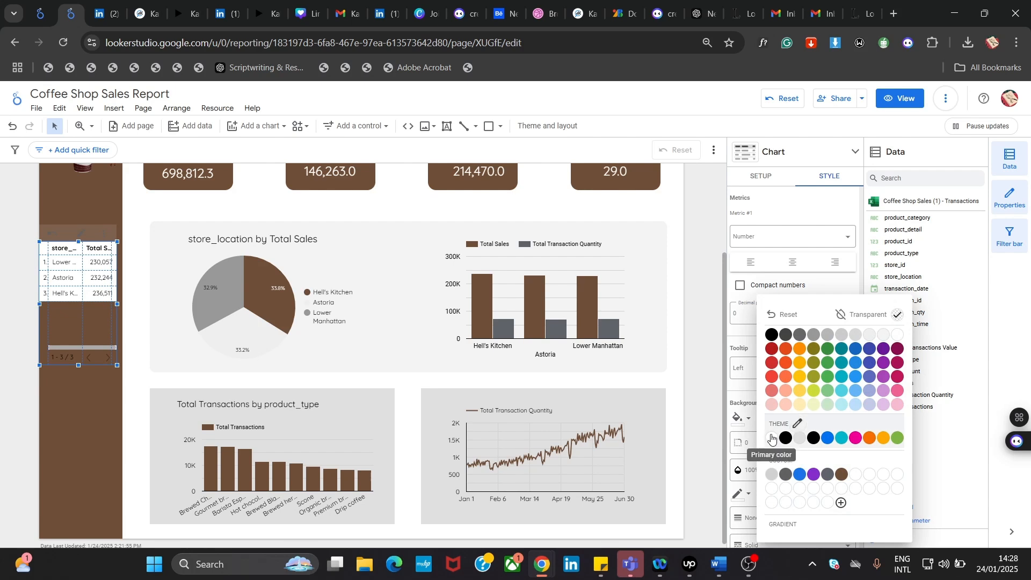
left_click(771, 438)
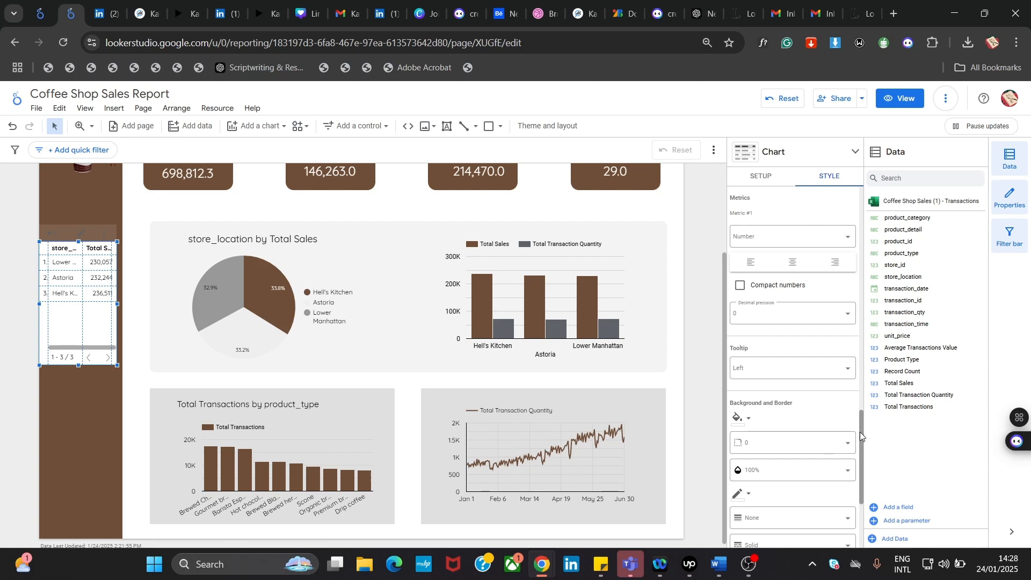
left_click_drag(859, 431, 832, 264)
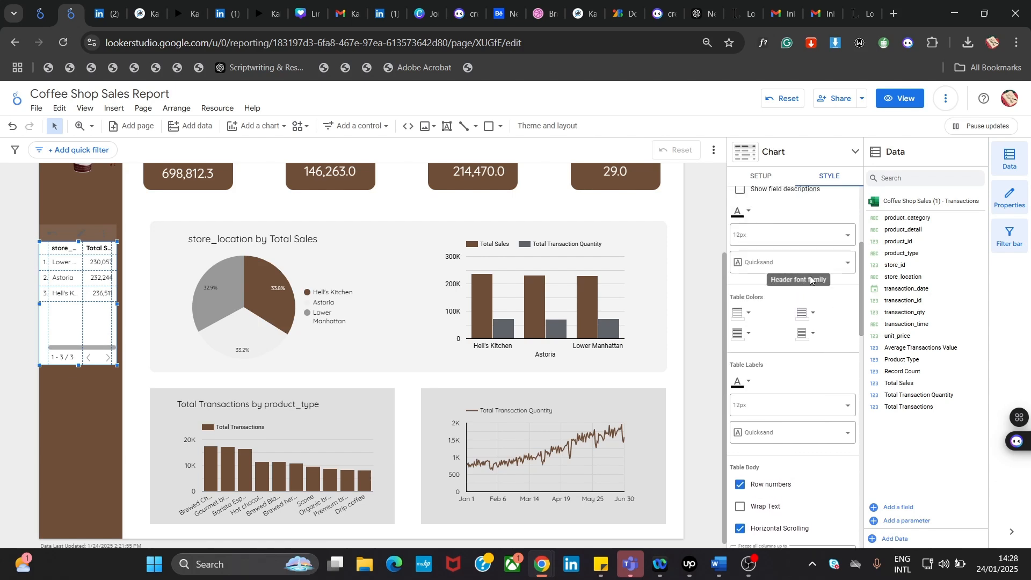
- Set the sidebar table's cell border color to the custom brown
left_click(800, 317)
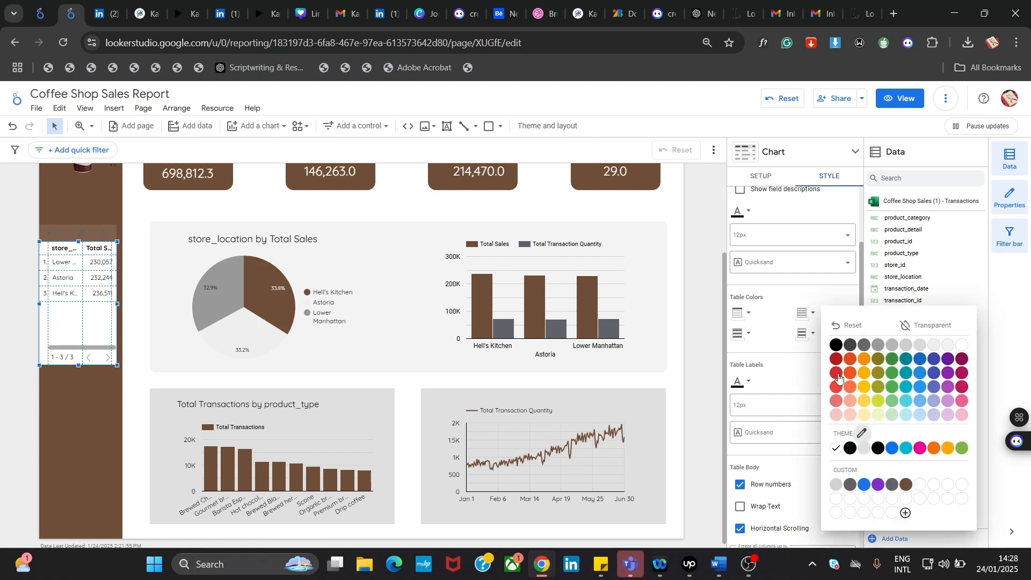
left_click(837, 346)
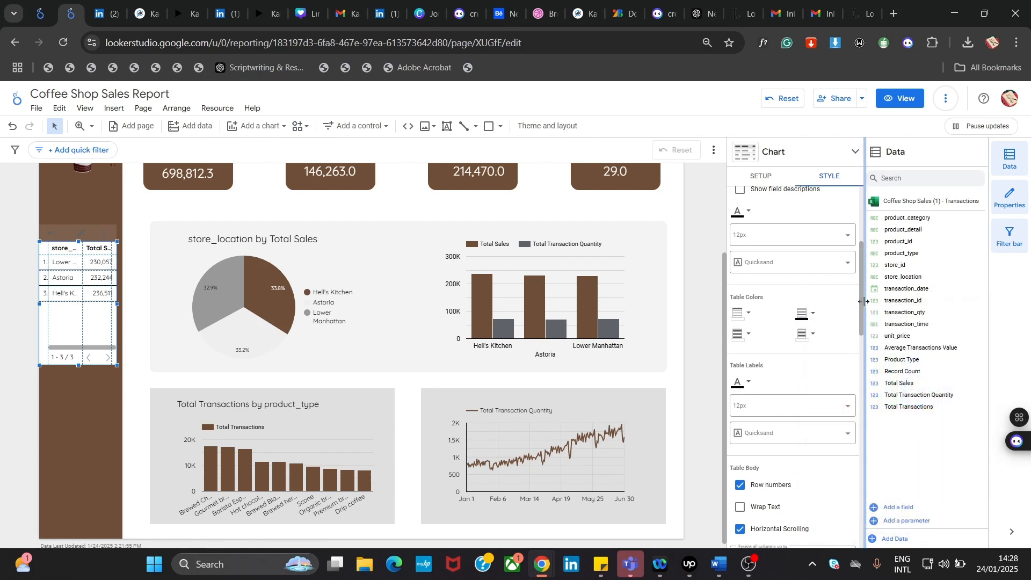
left_click(800, 317)
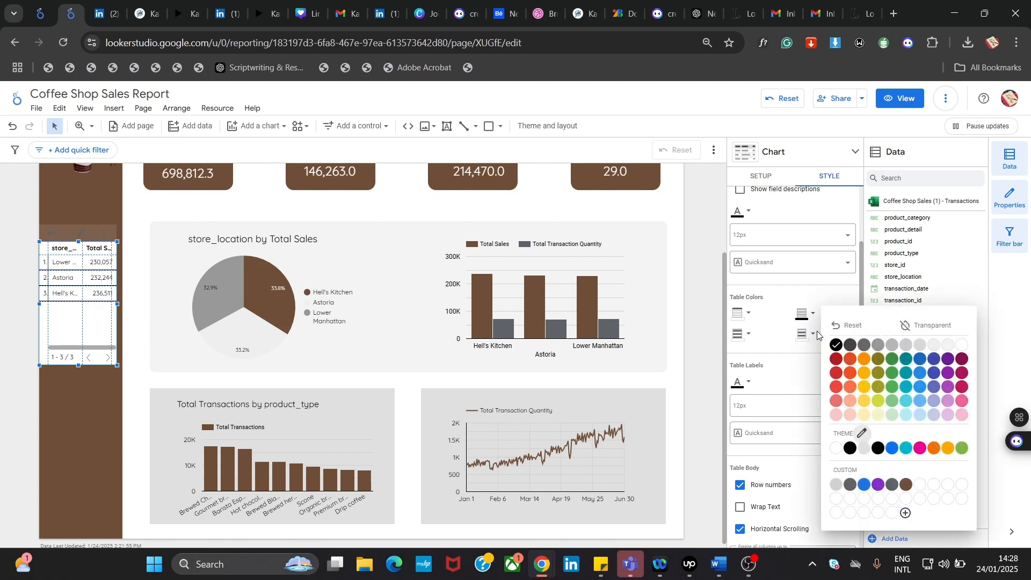
left_click(906, 486)
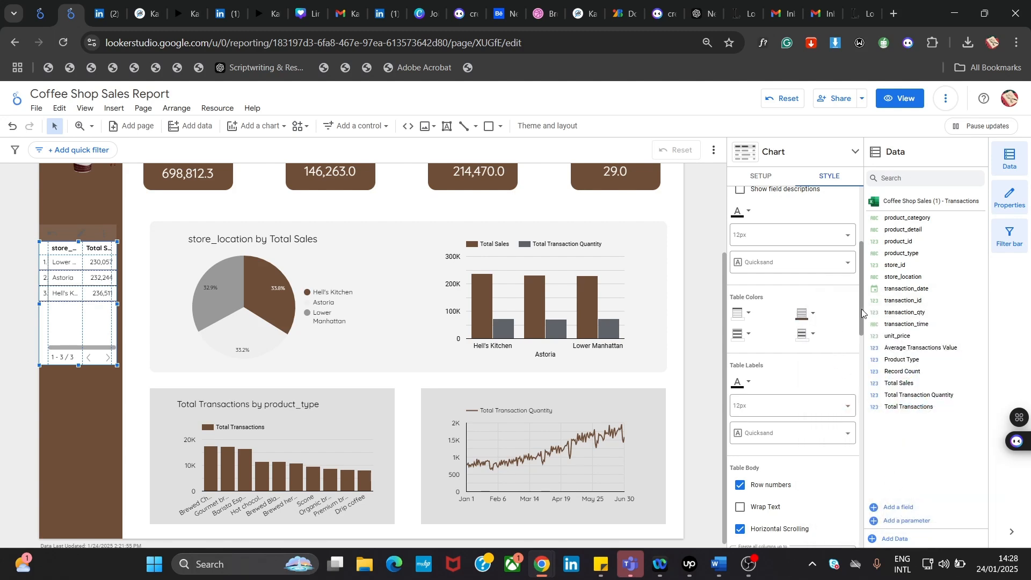
- Set the table's chart header to Do not show and its header font color to the custom light gray
left_click_drag(861, 308, 868, 516)
left_click(846, 484)
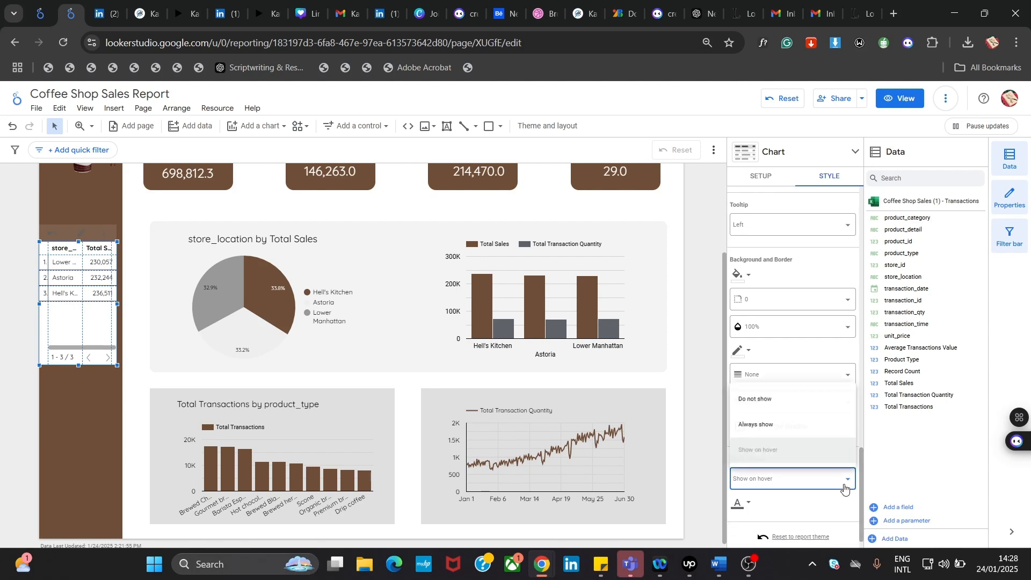
left_click(795, 399)
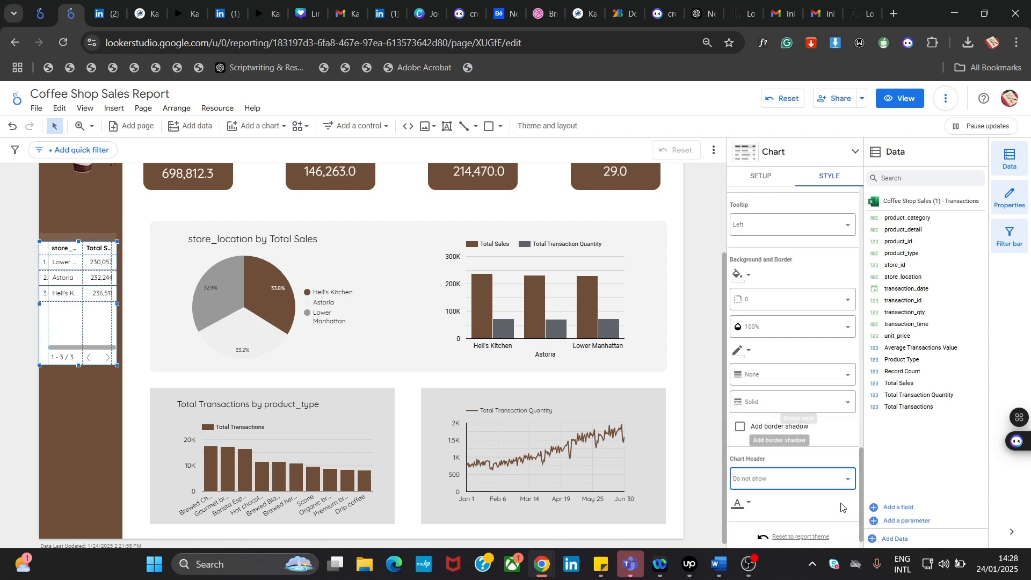
left_click(742, 511)
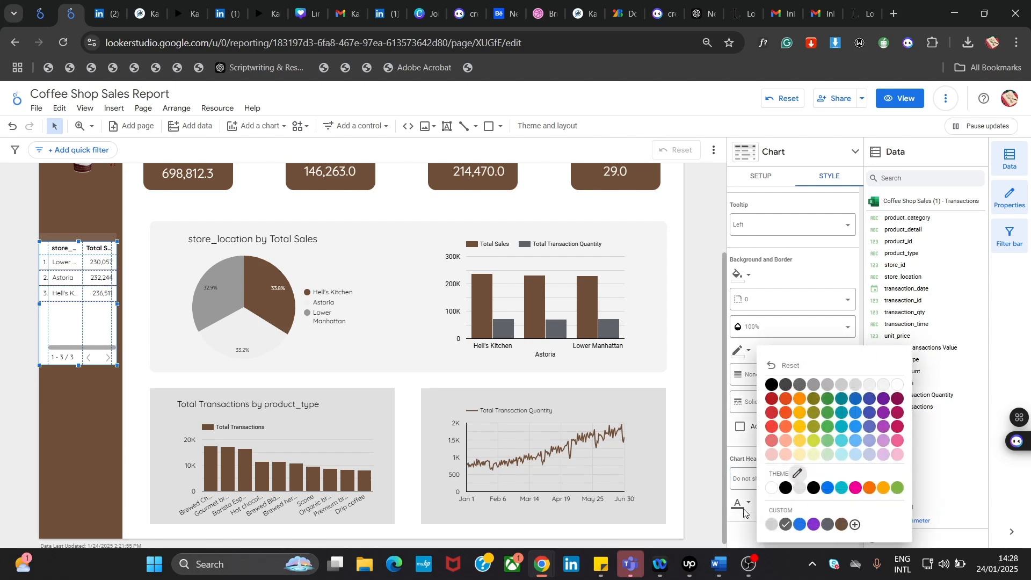
left_click(774, 529)
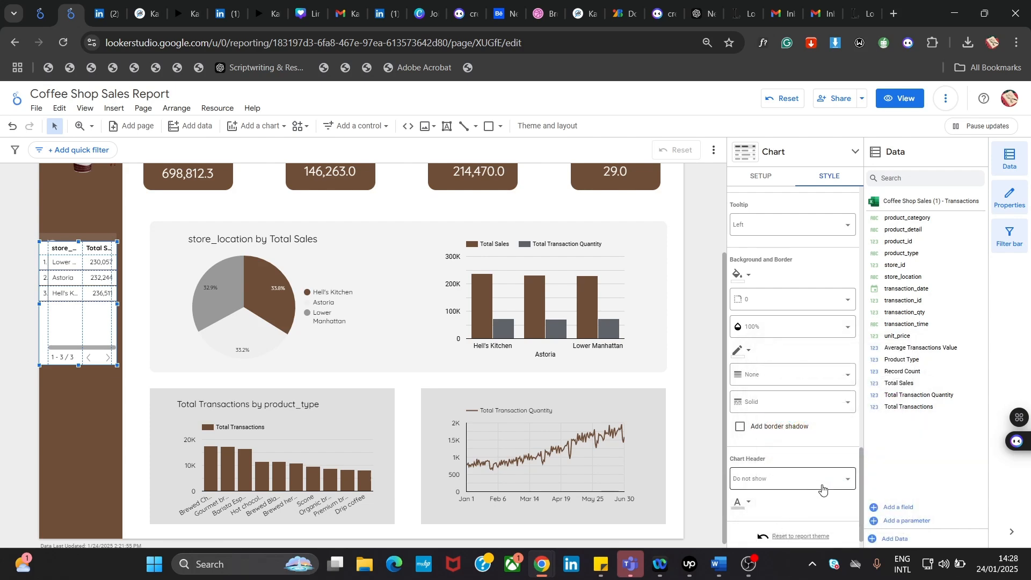
scroll(853, 400, "up", 4)
scroll(853, 400, "up", 5)
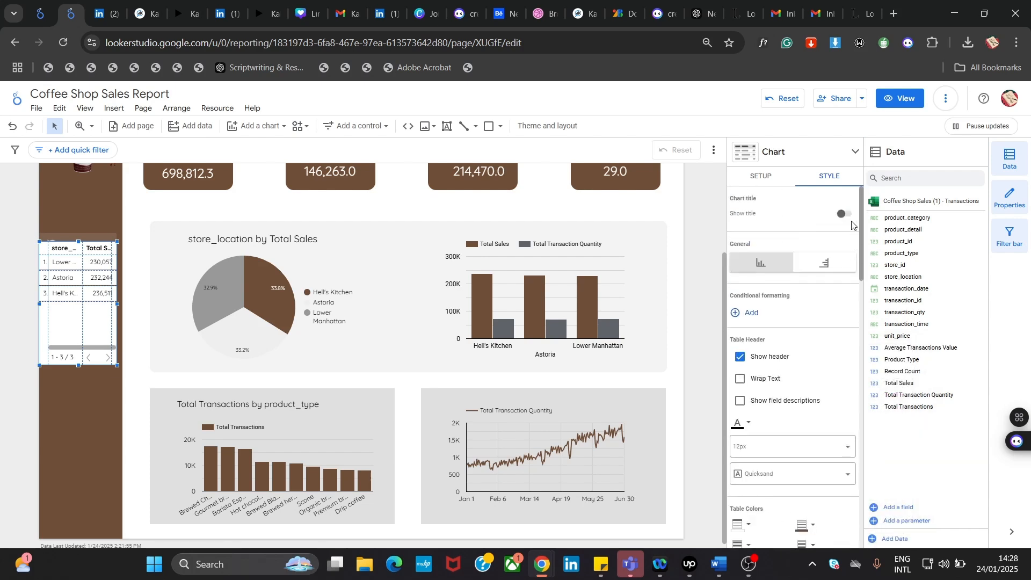
- Shift the store_location table slightly so it sits centered within the brown sidebar
left_click(89, 399)
left_click_drag(67, 320, 78, 329)
left_click(79, 405)
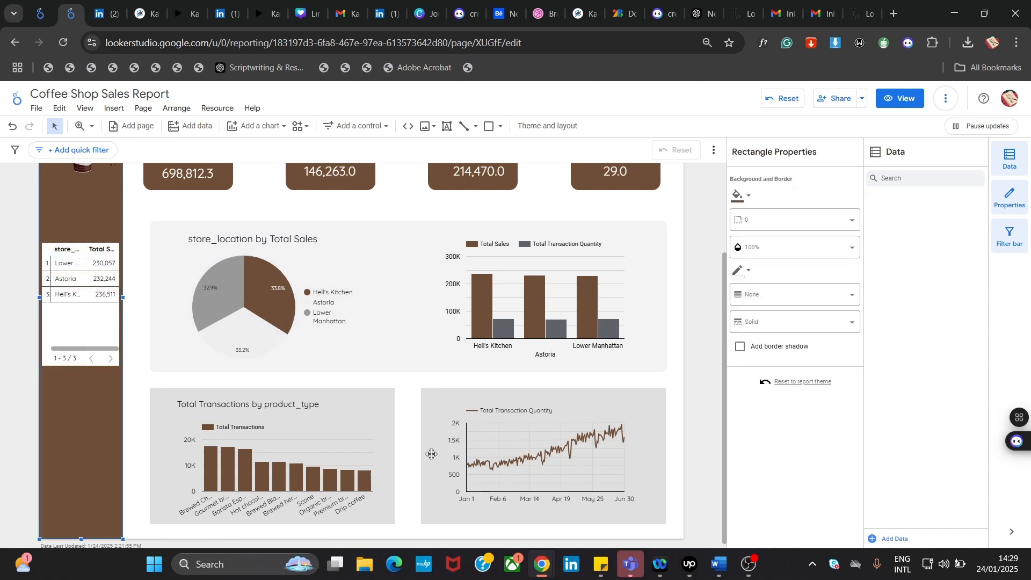
- Enlarge the coffee cup image and center it in the sidebar below the title
left_click_drag(723, 329, 690, 244)
left_click(91, 260)
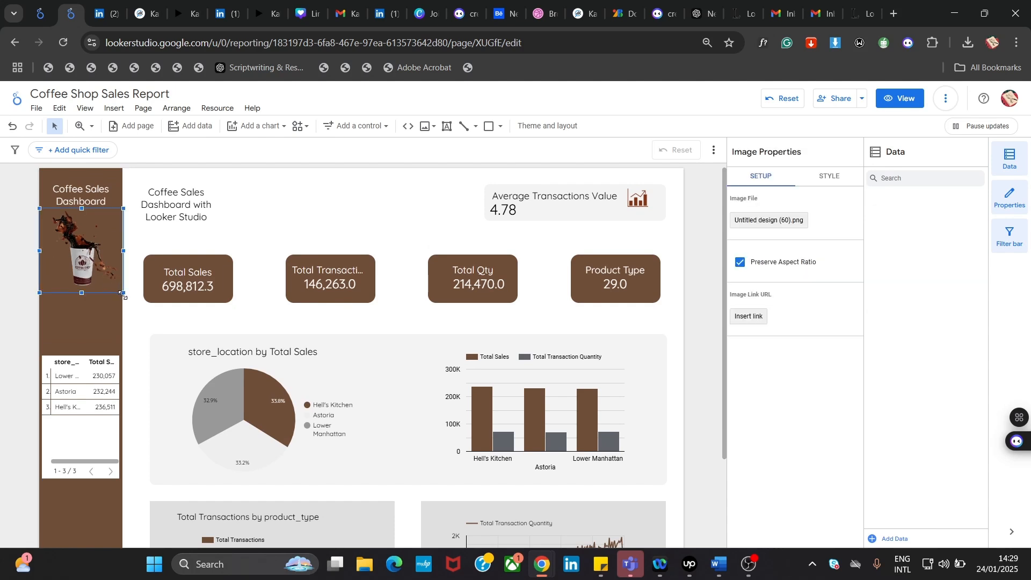
left_click_drag(122, 293, 131, 307)
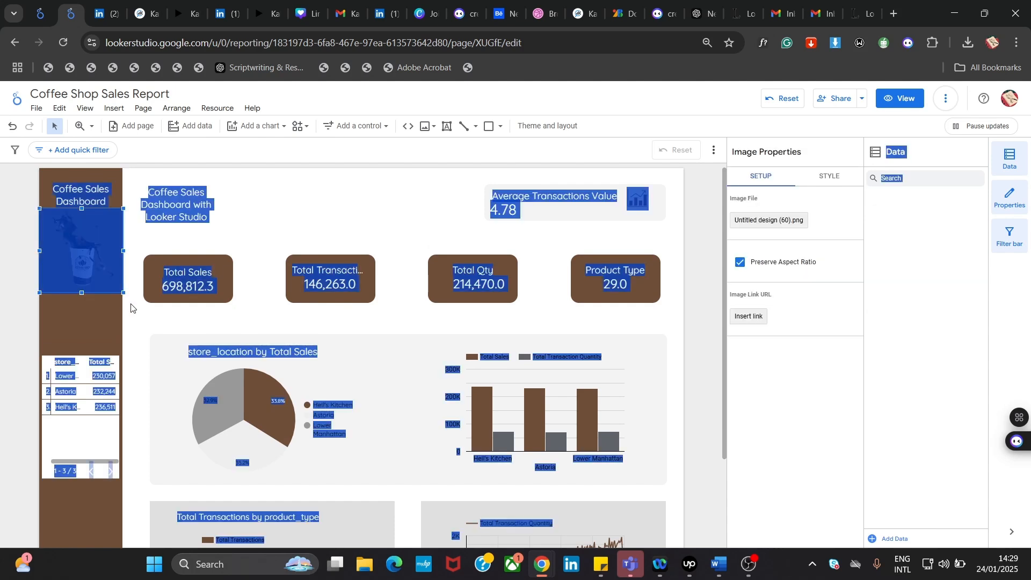
left_click(78, 322)
left_click(81, 275)
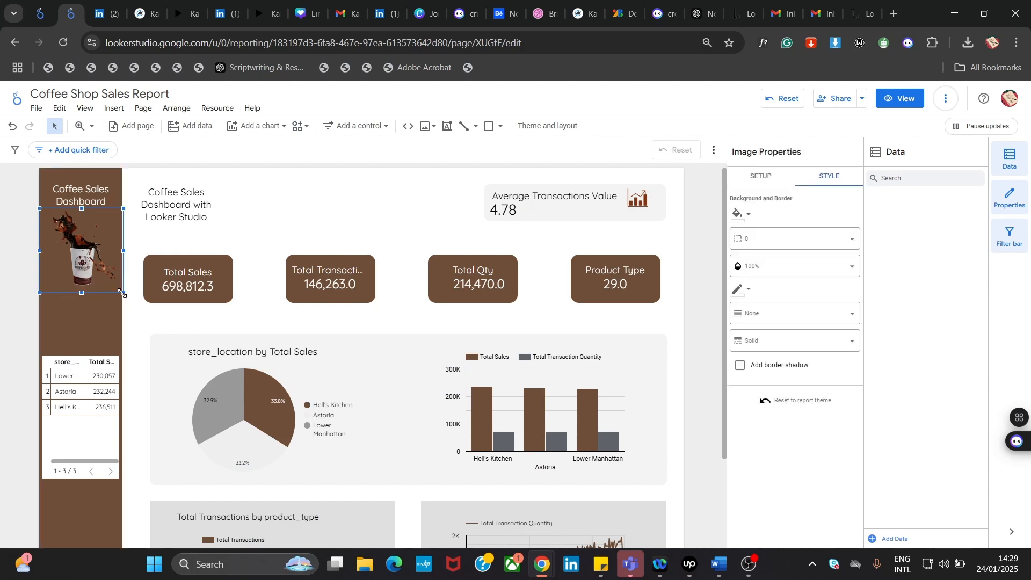
left_click_drag(123, 293, 144, 314)
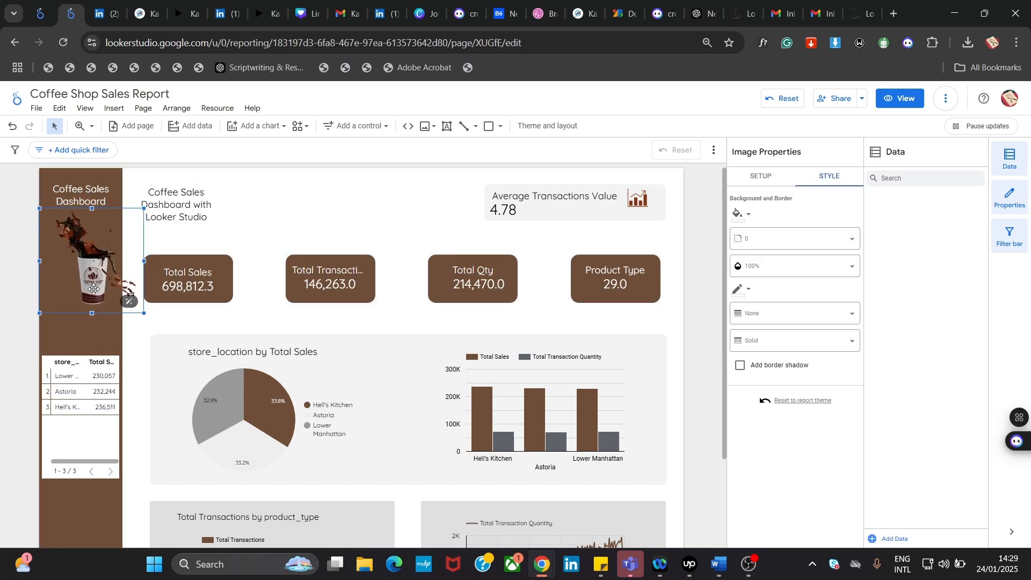
left_click_drag(93, 290, 83, 296)
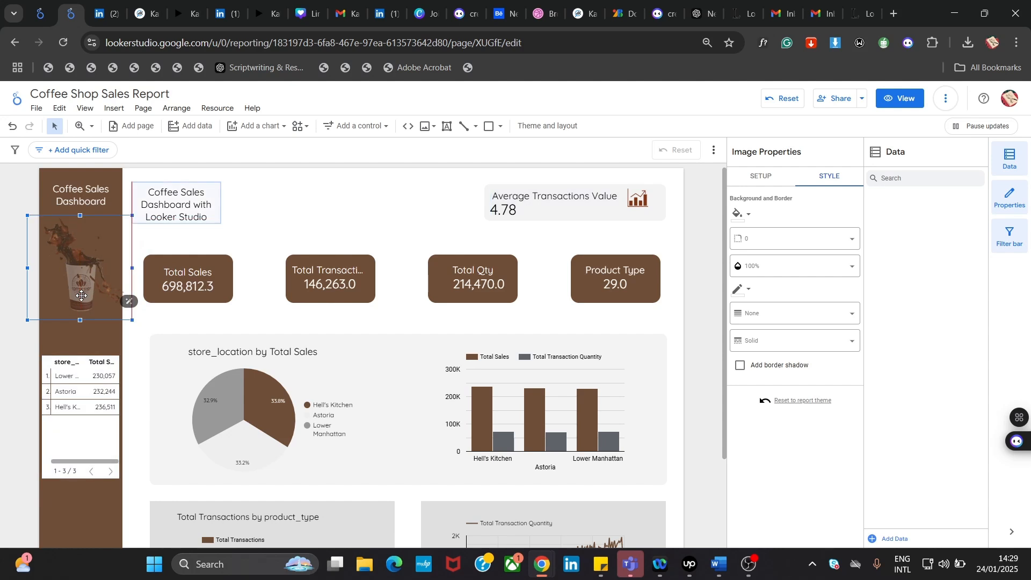
left_click(78, 512)
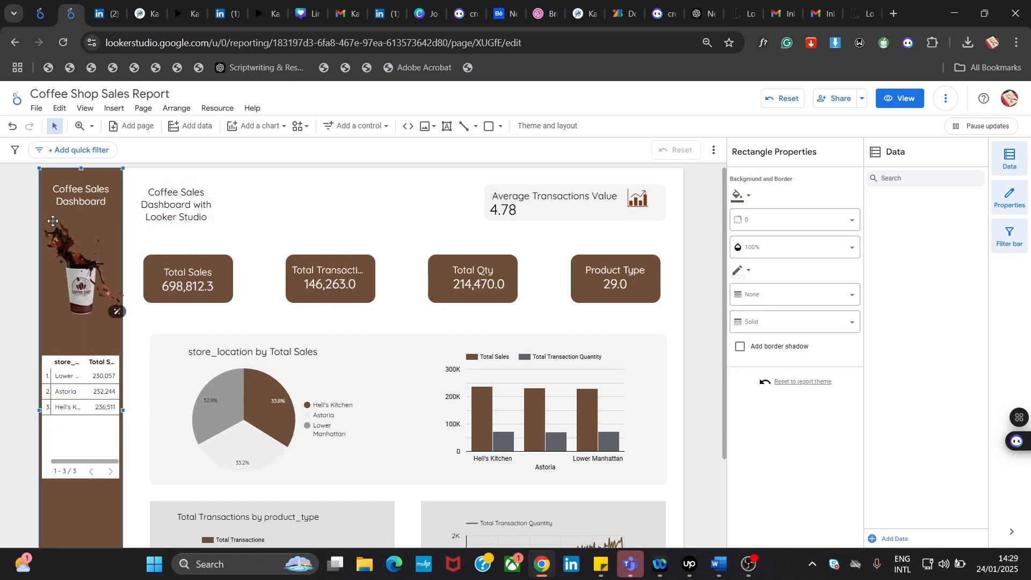
- Move the sidebar's Coffee Sales Dashboard title slightly lower, adjusting its vertical position above the coffee cup image
left_click(79, 189)
left_click_drag(79, 189, 79, 207)
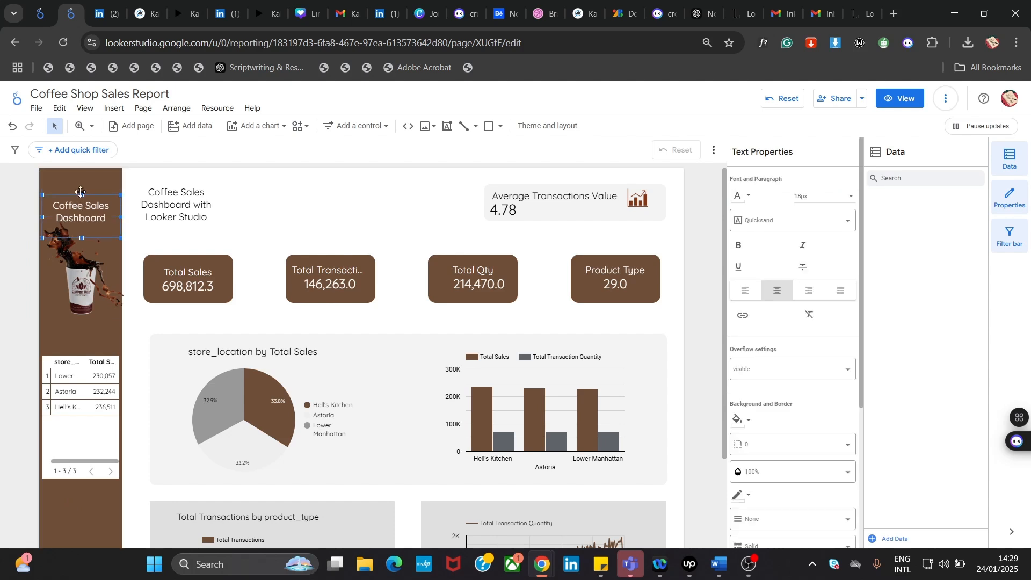
key("Down")
key("Down")
key("Down")
key("Down")
key("Down")
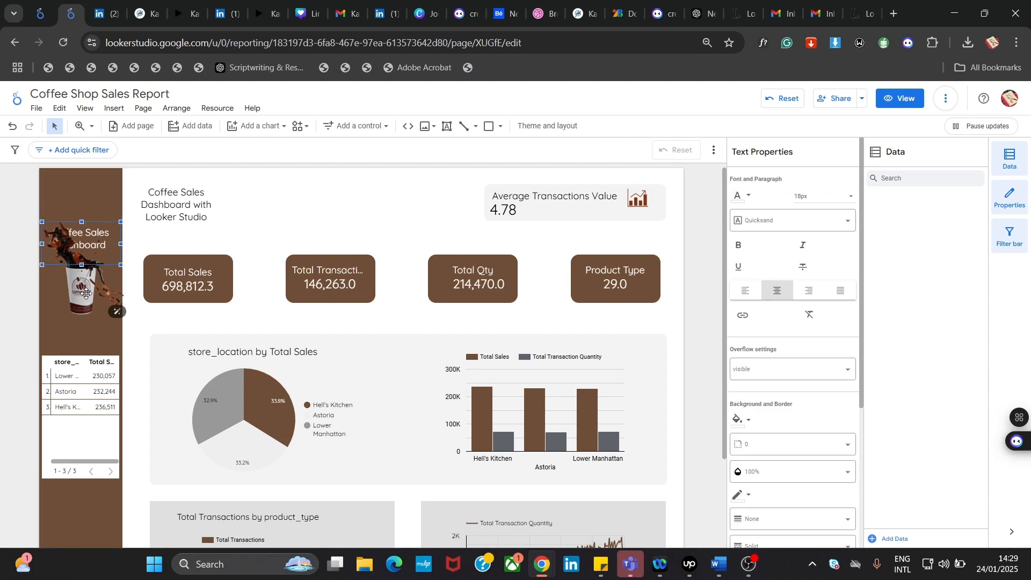
key("Up")
key("Up")
key("Up")
key("Up")
key("Up")
- Lower the coffee cup image so it sits between the sidebar title and the store_location table
left_click(85, 294)
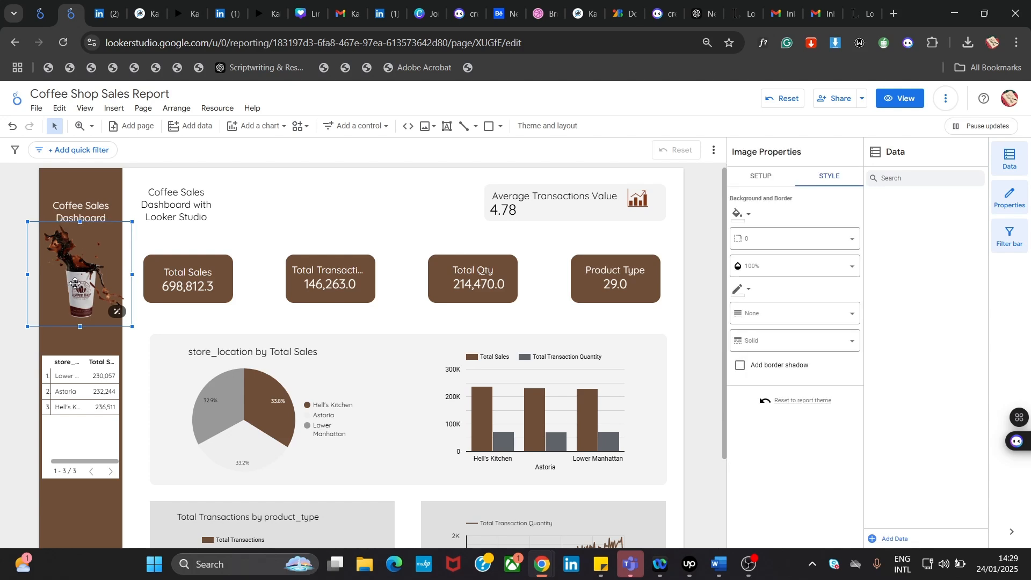
key("Down")
key("Down")
key("Down")
key("Down")
key("Down")
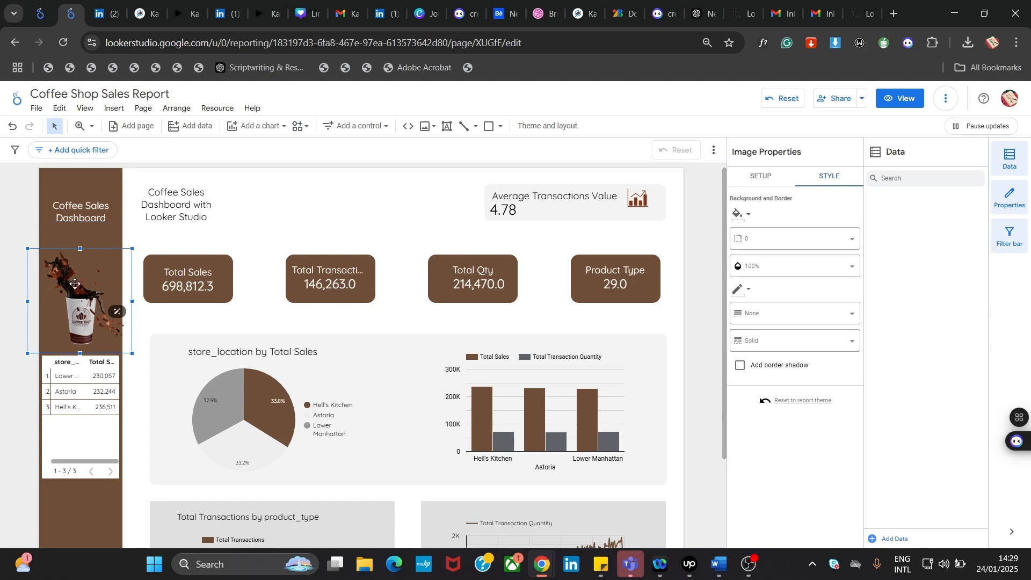
left_click(81, 507)
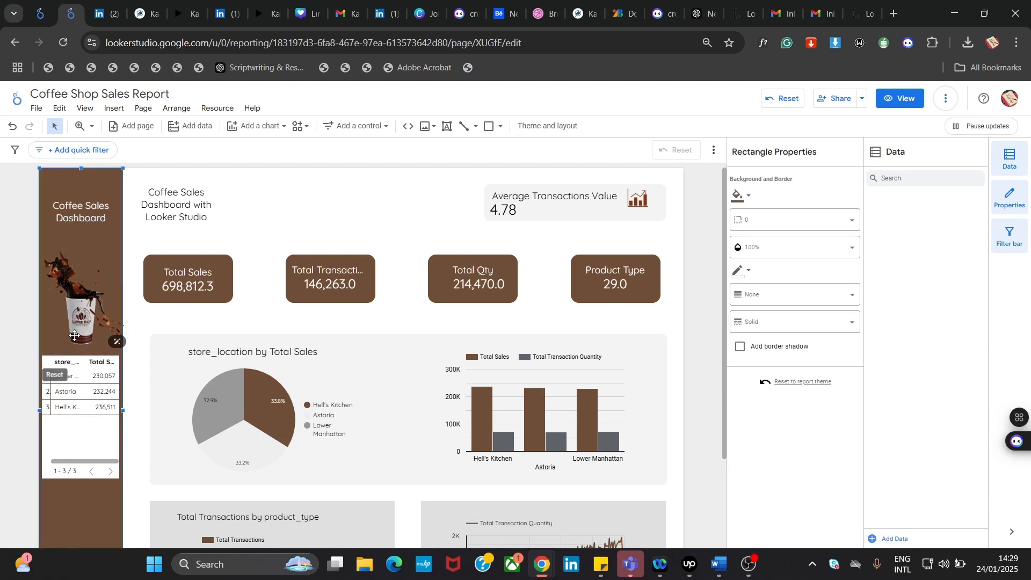
left_click_drag(84, 322, 84, 301)
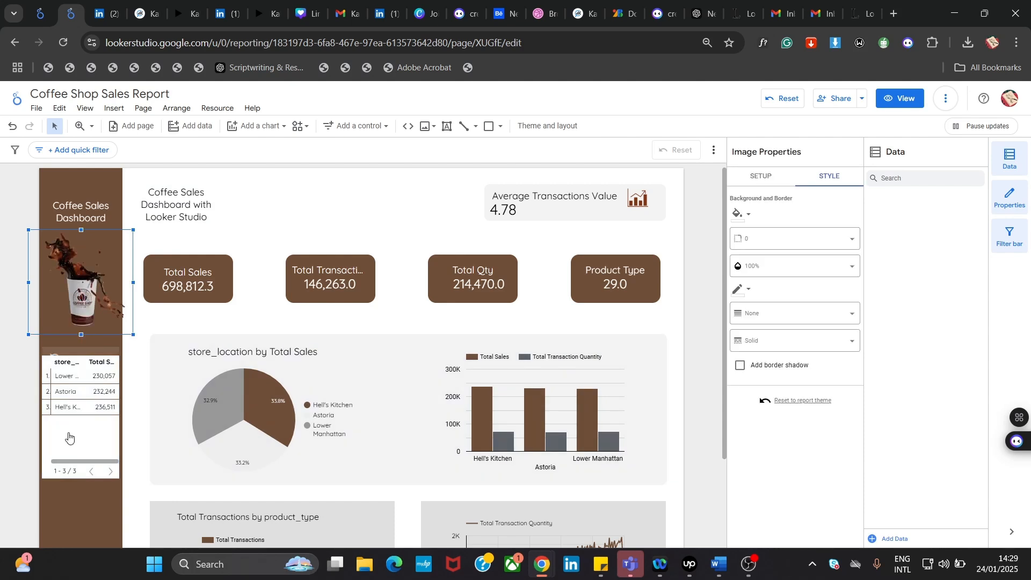
left_click(70, 499)
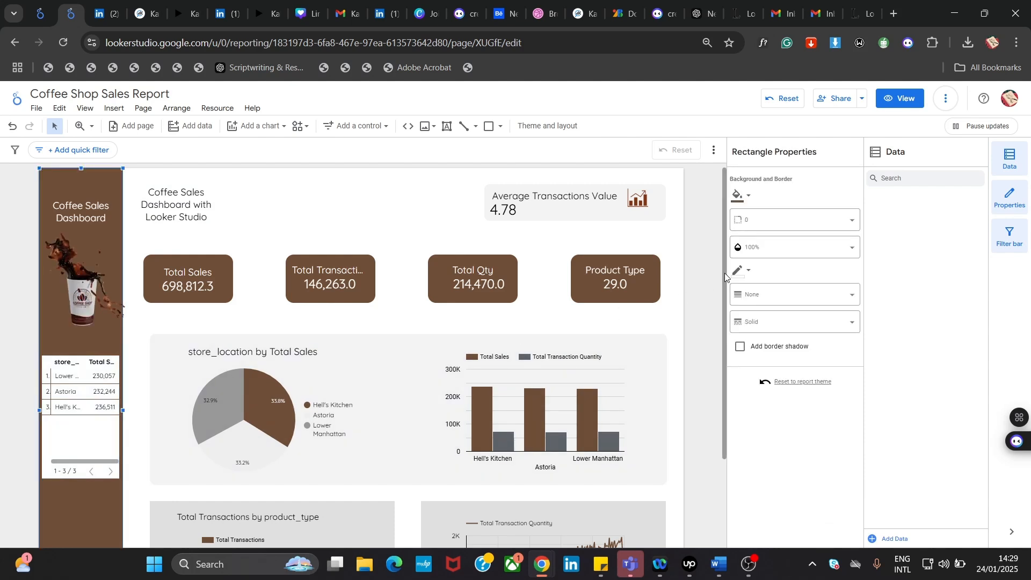
- Switch to the Coffee Shop Report and examine the style and setup of its store_location input box control
scroll(725, 260, "down", 3)
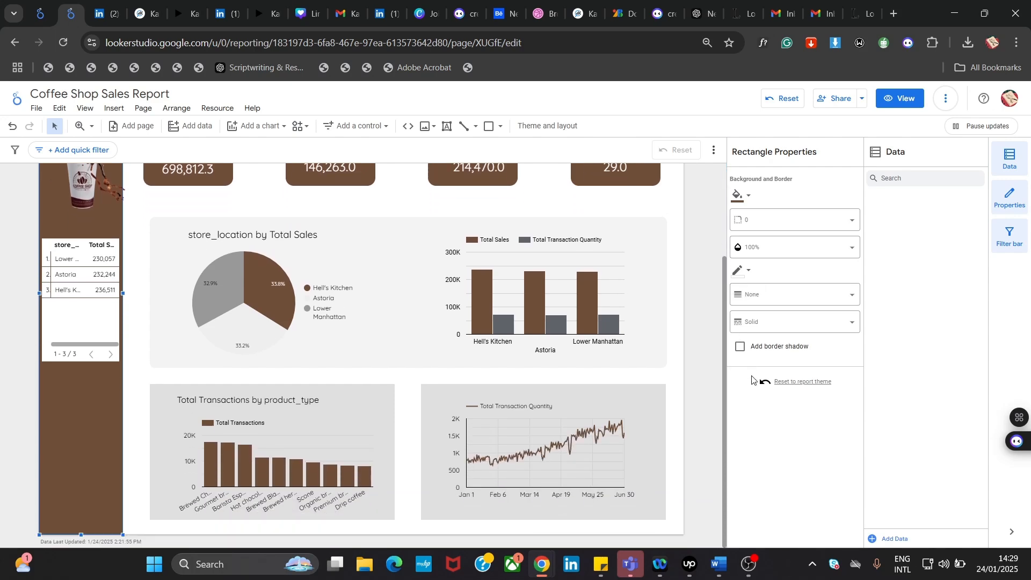
left_click_drag(752, 376, 719, 257)
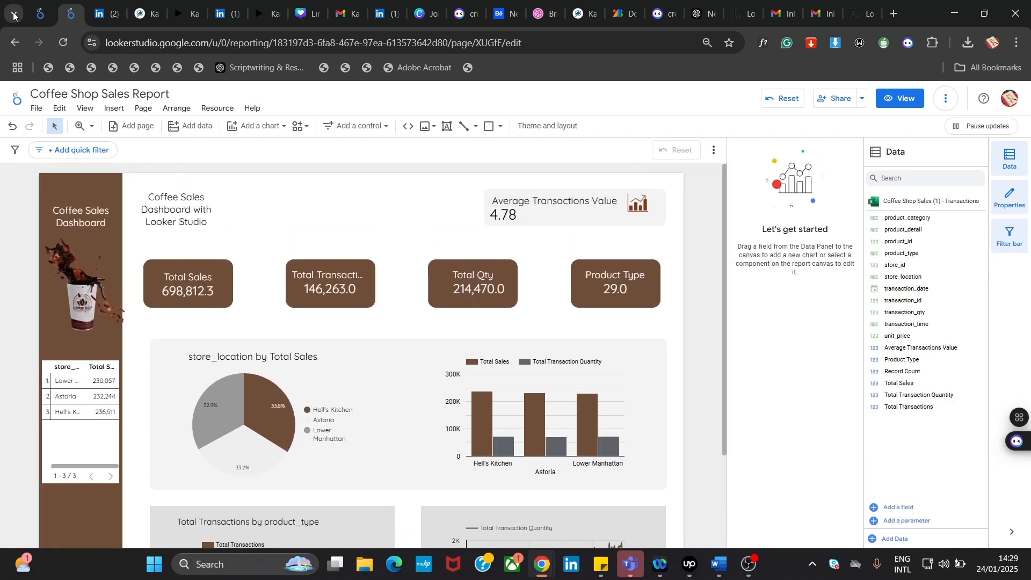
left_click(43, 15)
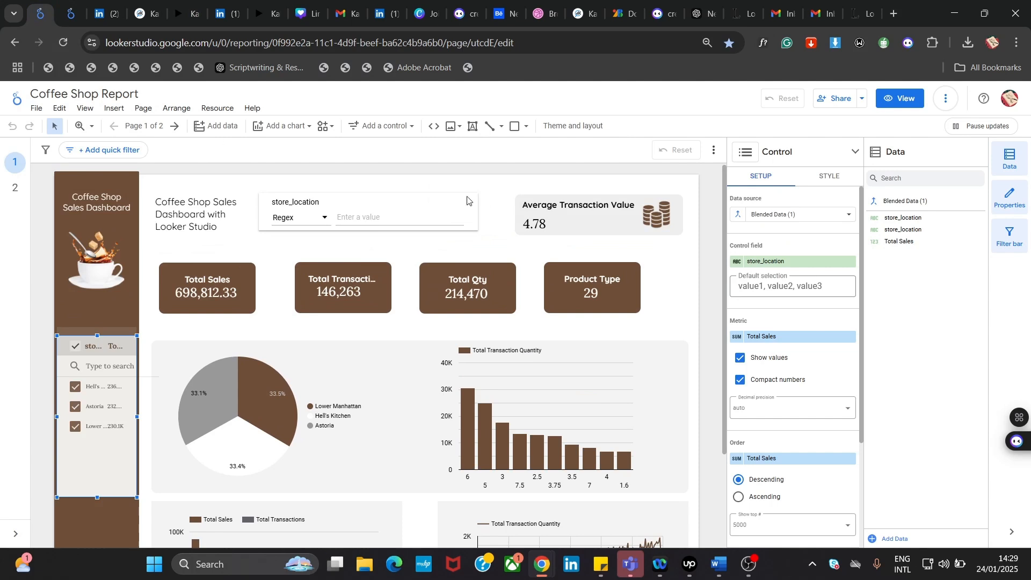
left_click(374, 195)
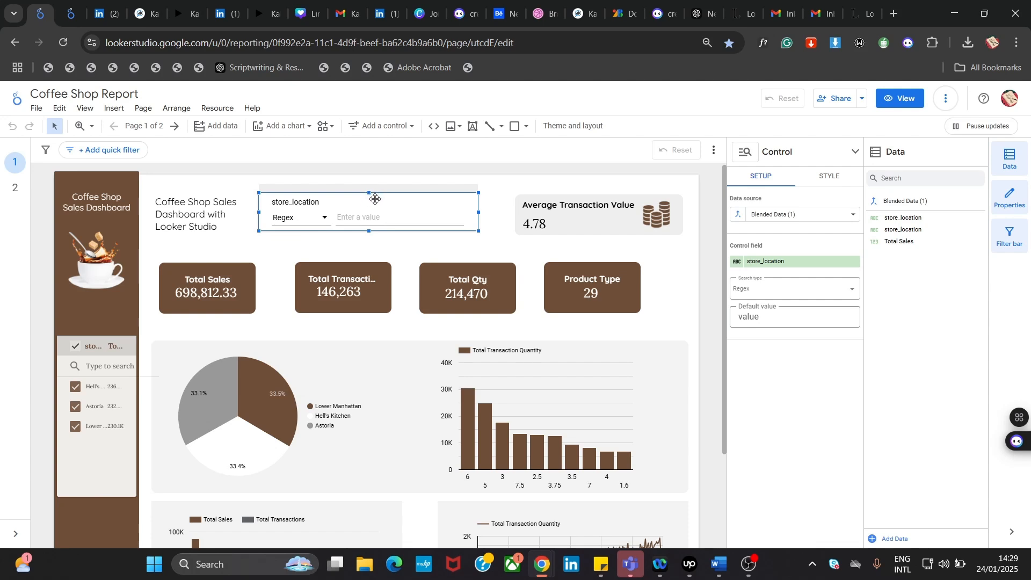
left_click(824, 183)
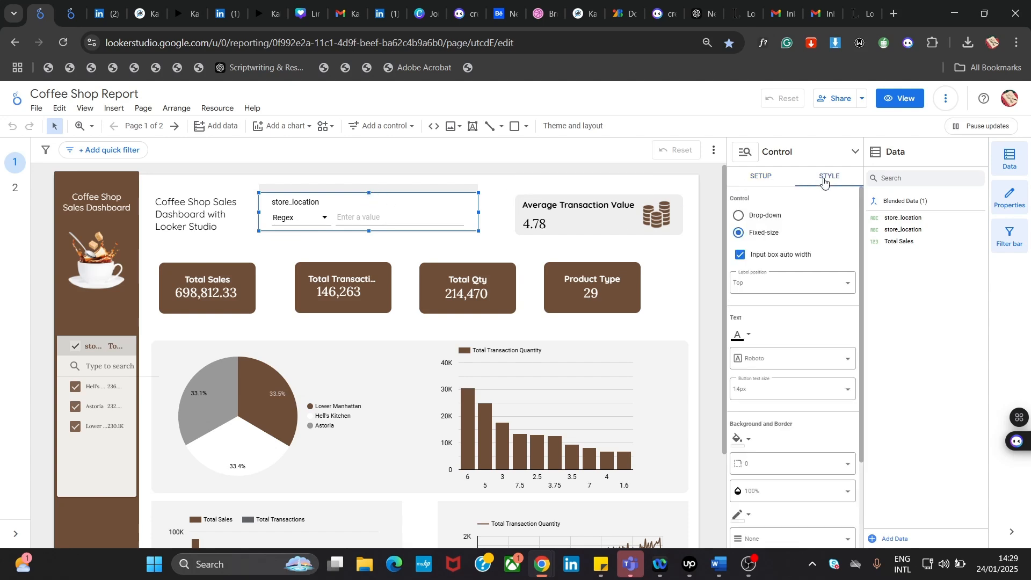
left_click(763, 183)
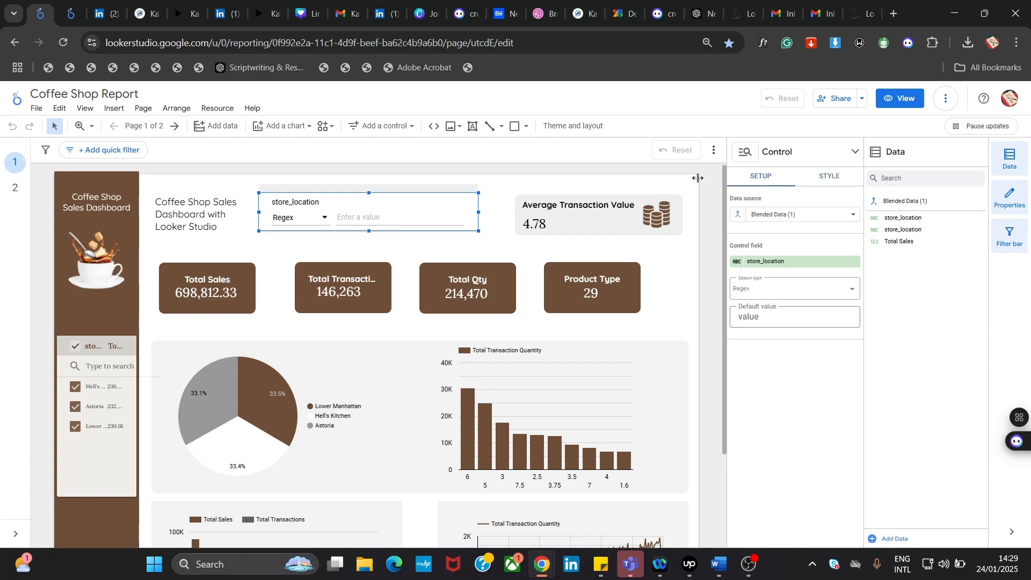
left_click(275, 128)
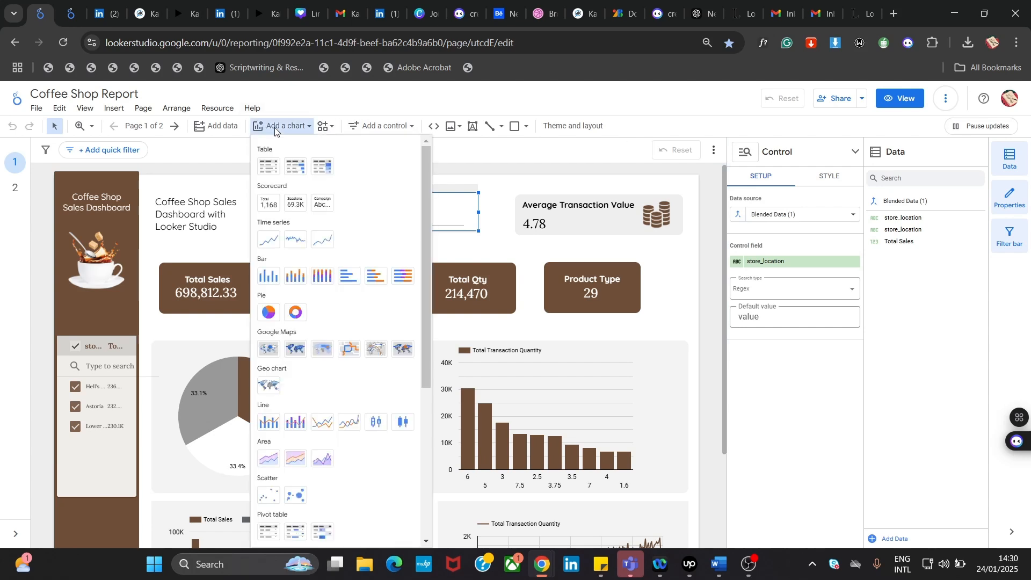
left_click(275, 127)
- Back in the Coffee Shop Sales Report, insert a slider control between the Looker Studio heading and the Average Transactions Value scorecard
left_click(71, 13)
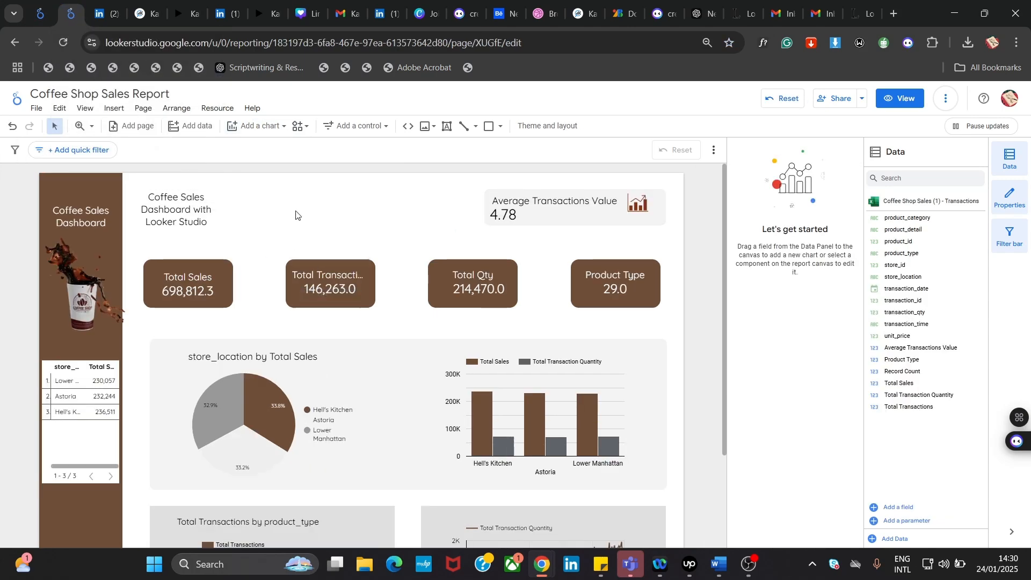
left_click(115, 108)
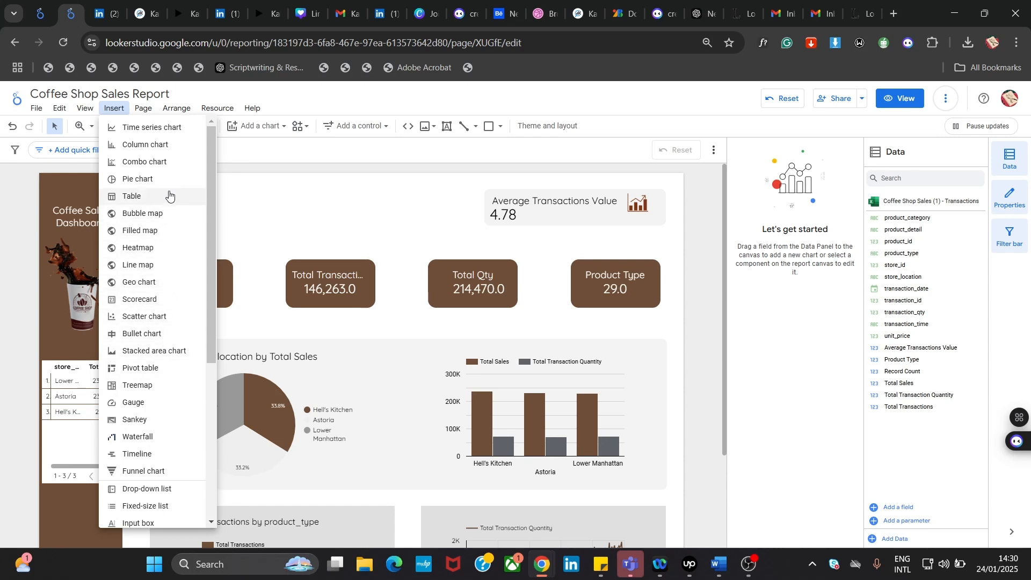
left_click_drag(211, 188, 205, 267)
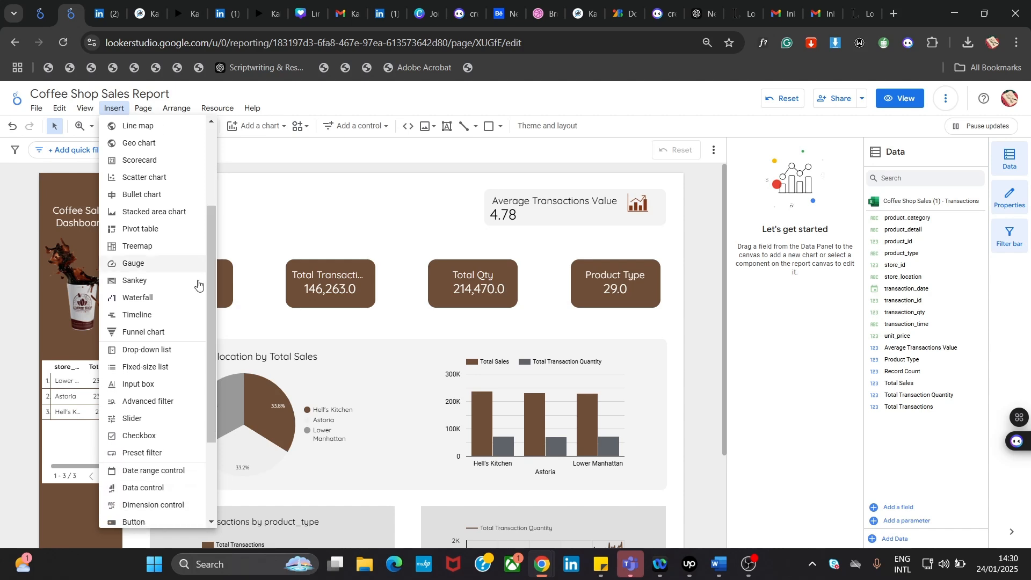
left_click(132, 418)
left_click(241, 196)
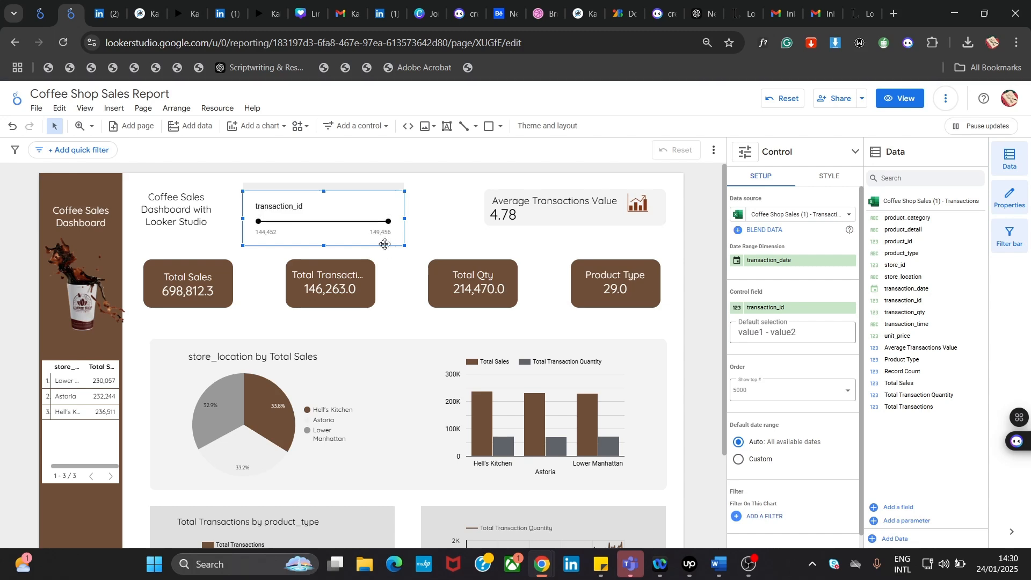
left_click_drag(386, 205, 388, 206)
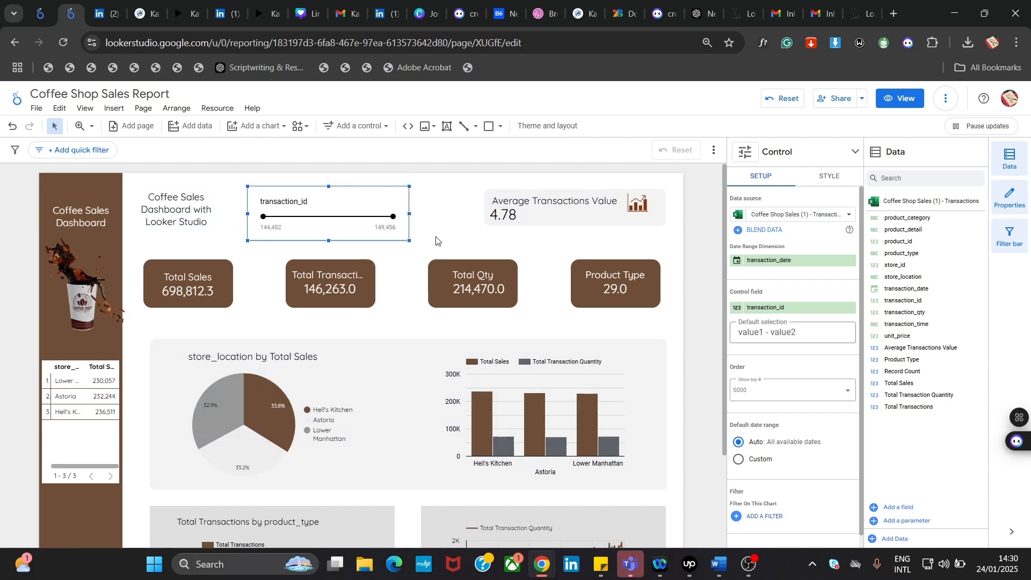
- Set the slider control's date range dimension to product_category
left_click(437, 241)
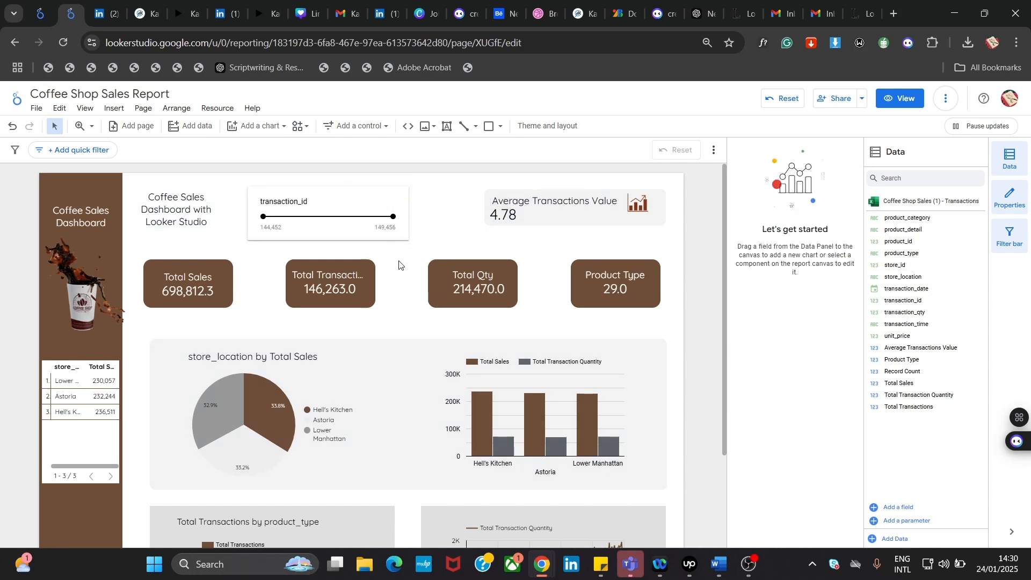
left_click(327, 200)
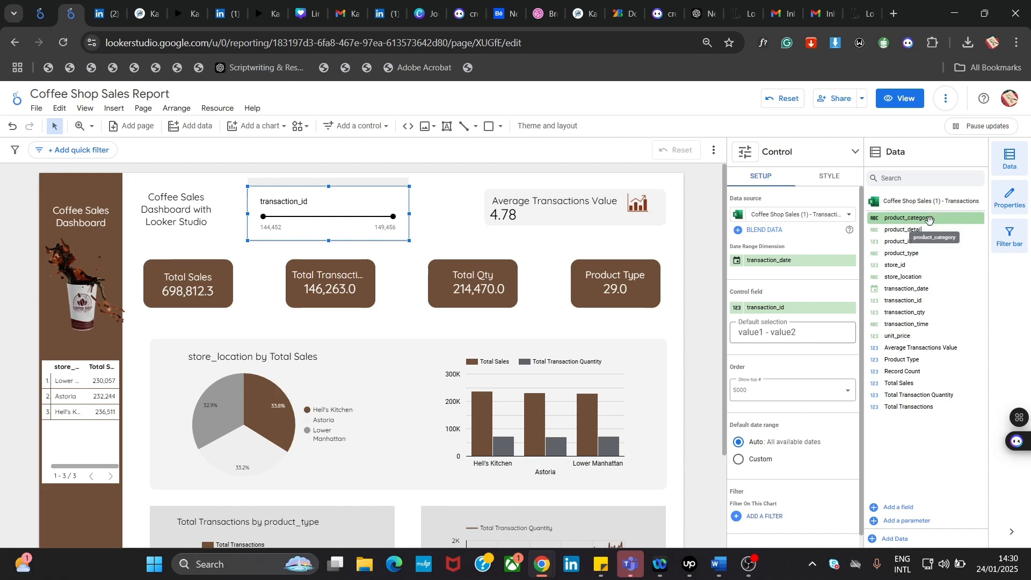
left_click_drag(930, 218, 801, 277)
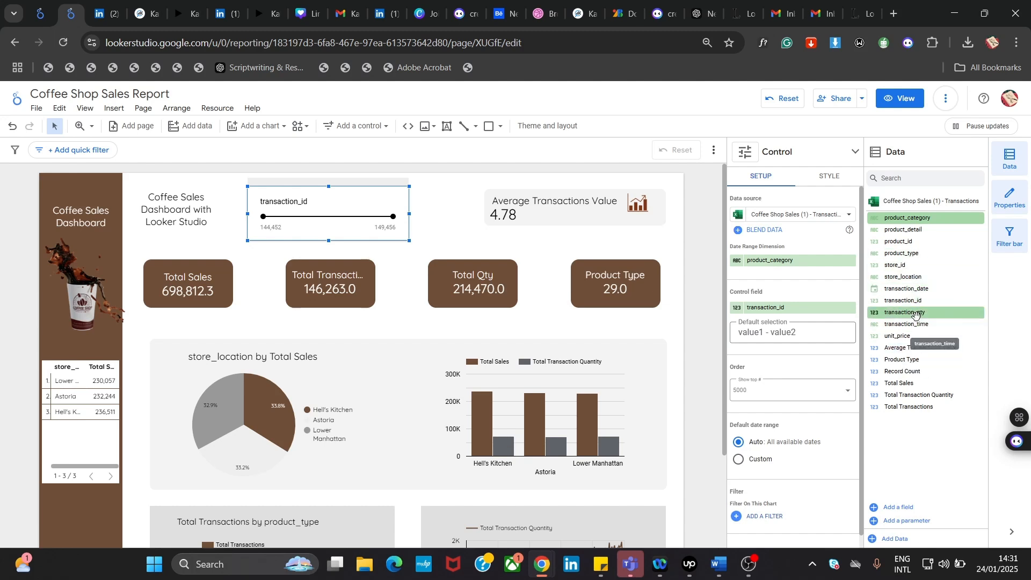
- Try transaction_qty and Total Sales as the slider's control field
left_click_drag(934, 312, 773, 309)
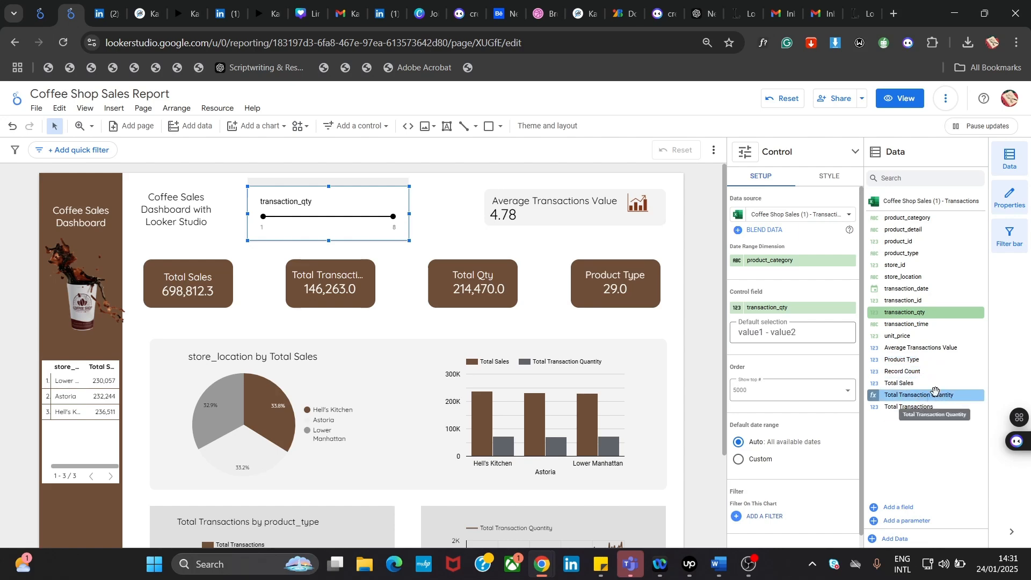
left_click_drag(916, 384, 807, 321)
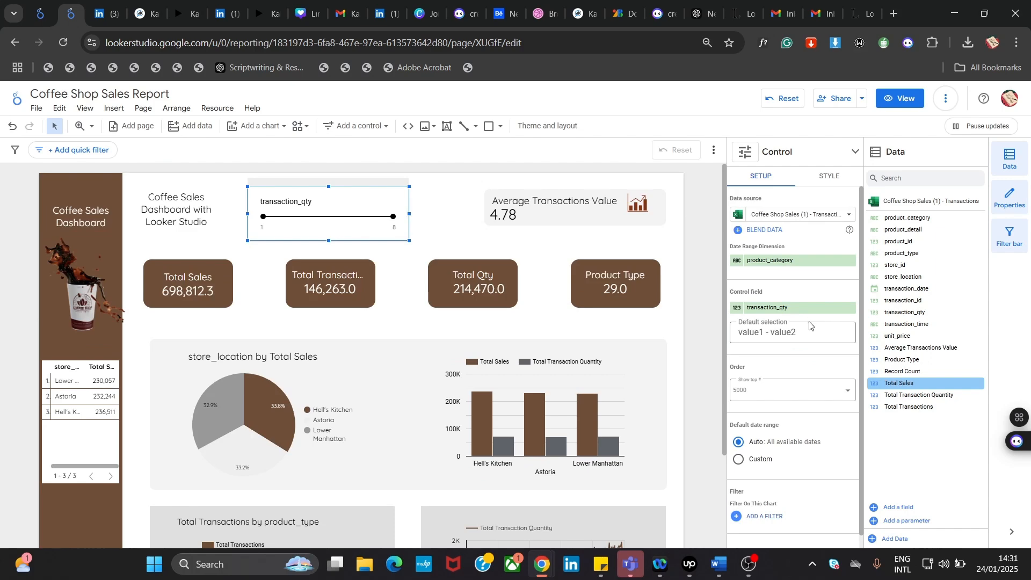
left_click_drag(915, 384, 795, 330)
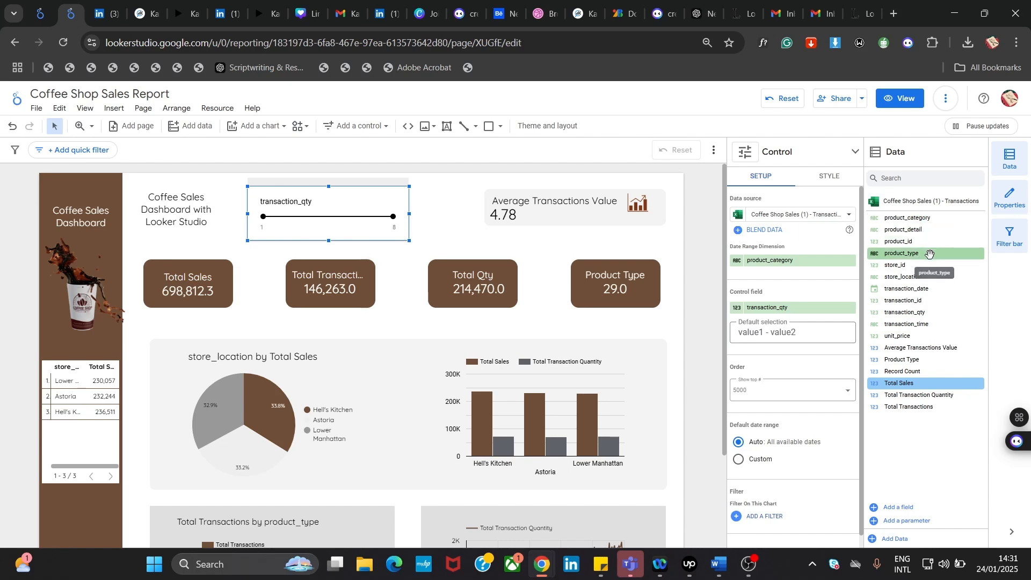
- Try product_type, product_detail and product_category as the slider's control field
left_click_drag(929, 253, 800, 315)
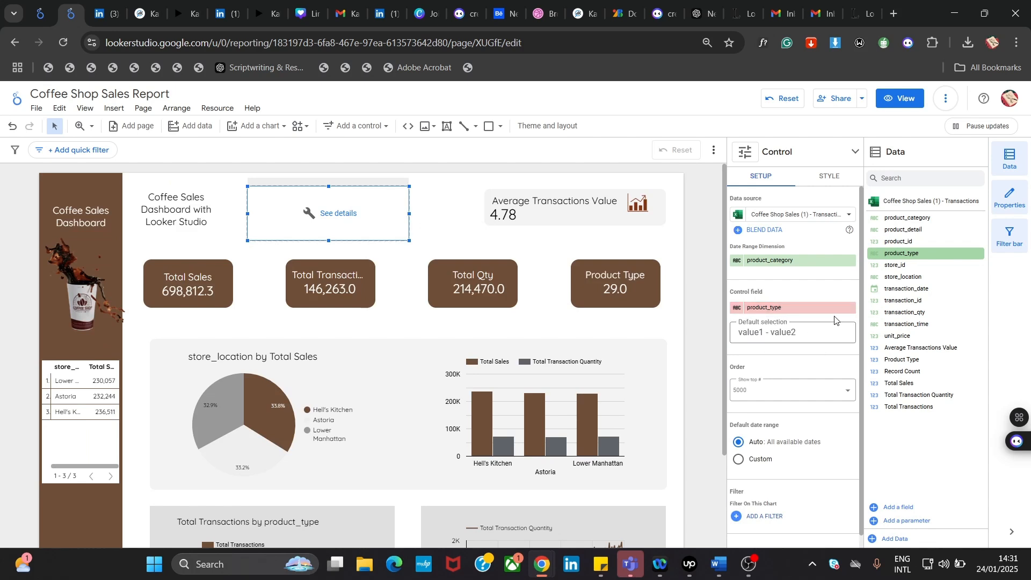
left_click(849, 306)
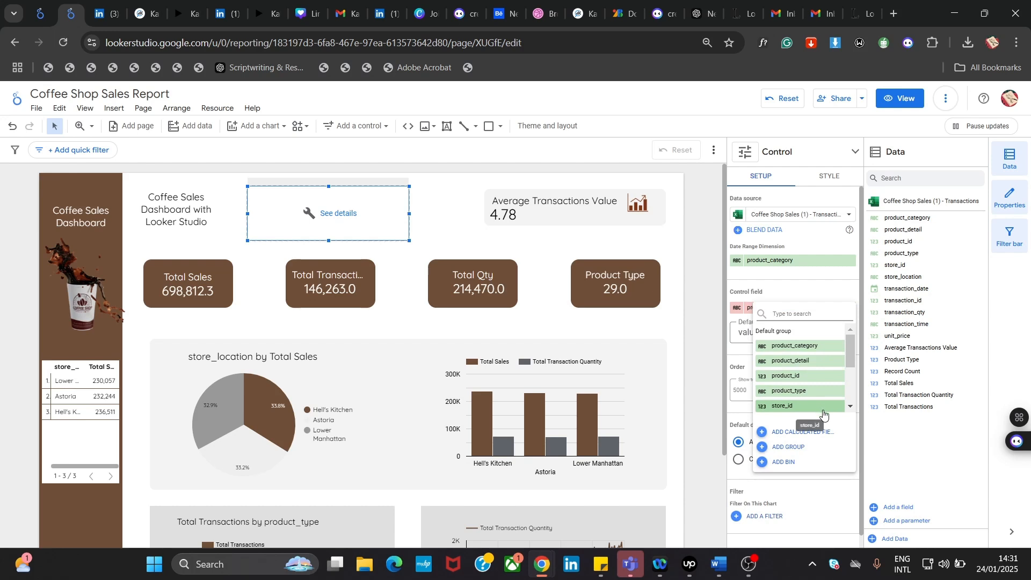
left_click(815, 391)
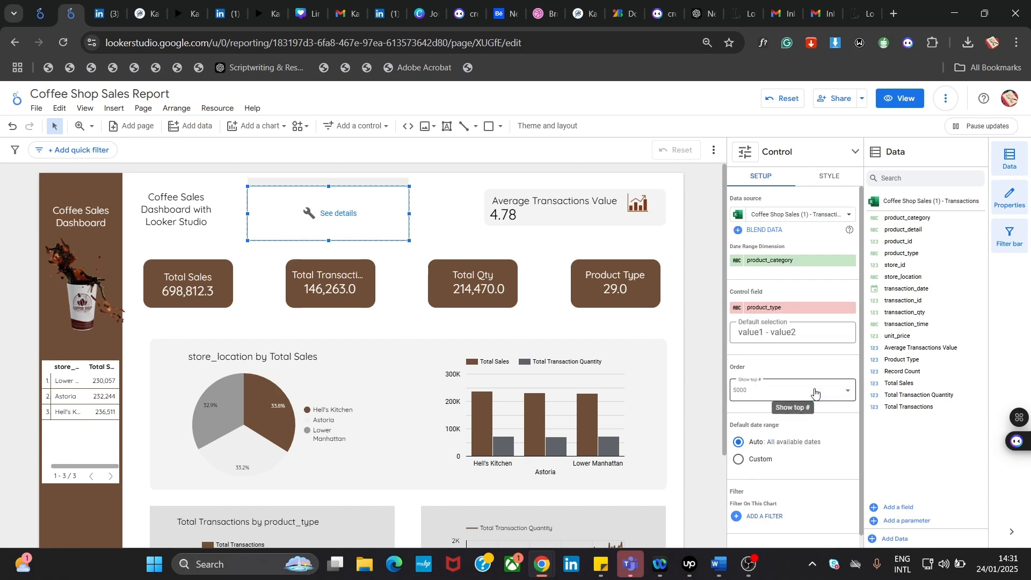
left_click(810, 308)
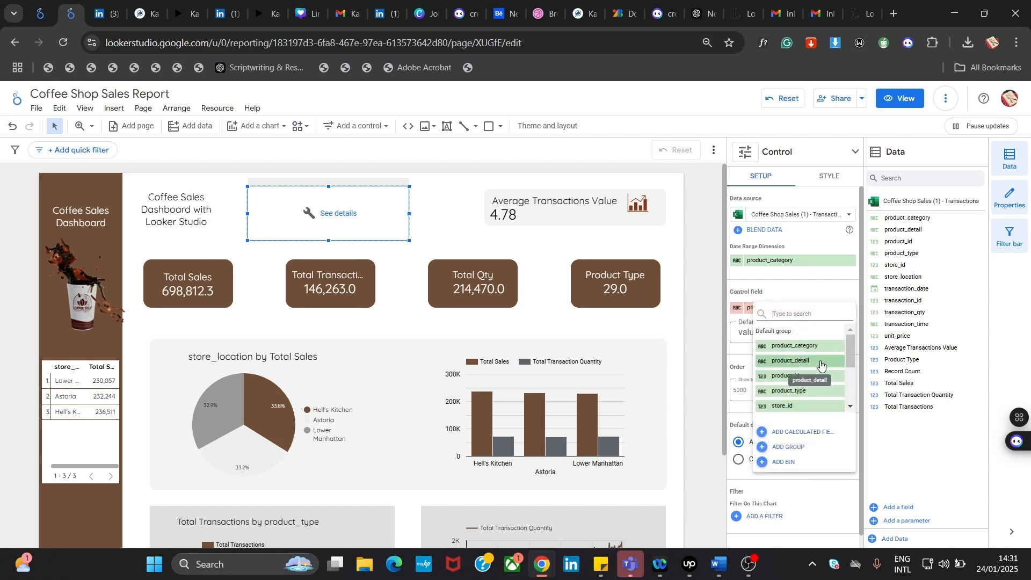
left_click(820, 361)
left_click(811, 308)
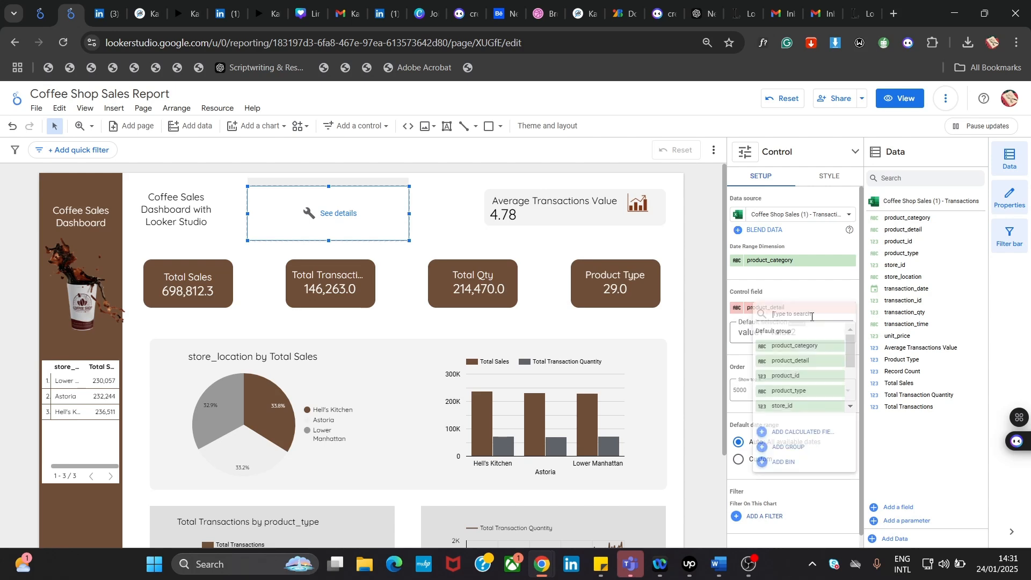
left_click(814, 351)
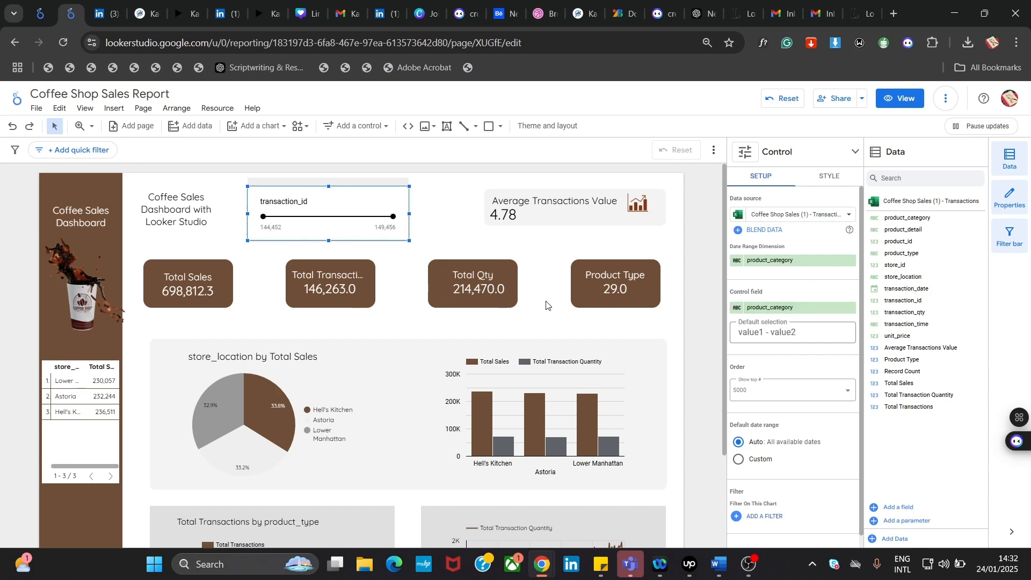
left_click(437, 232)
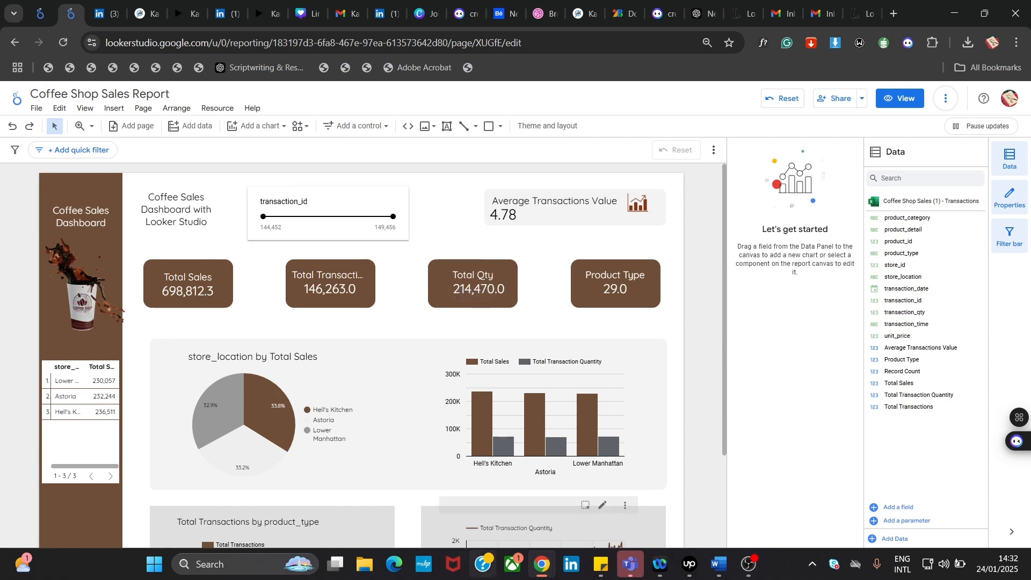
- Reduce the transaction_id slider's height and shift it slightly toward the Average Transactions Value scorecard
left_click(355, 239)
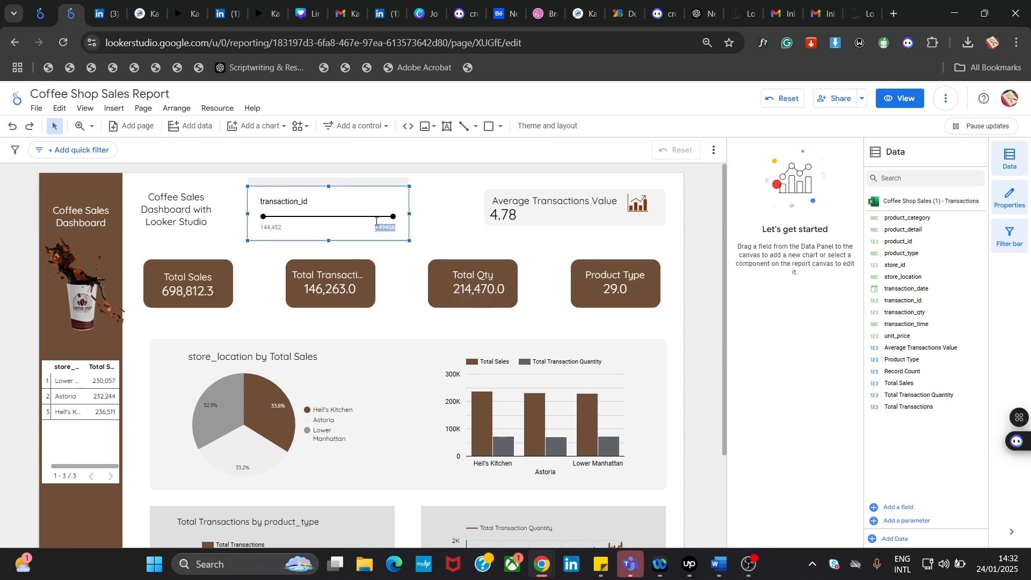
left_click_drag(328, 238, 327, 230)
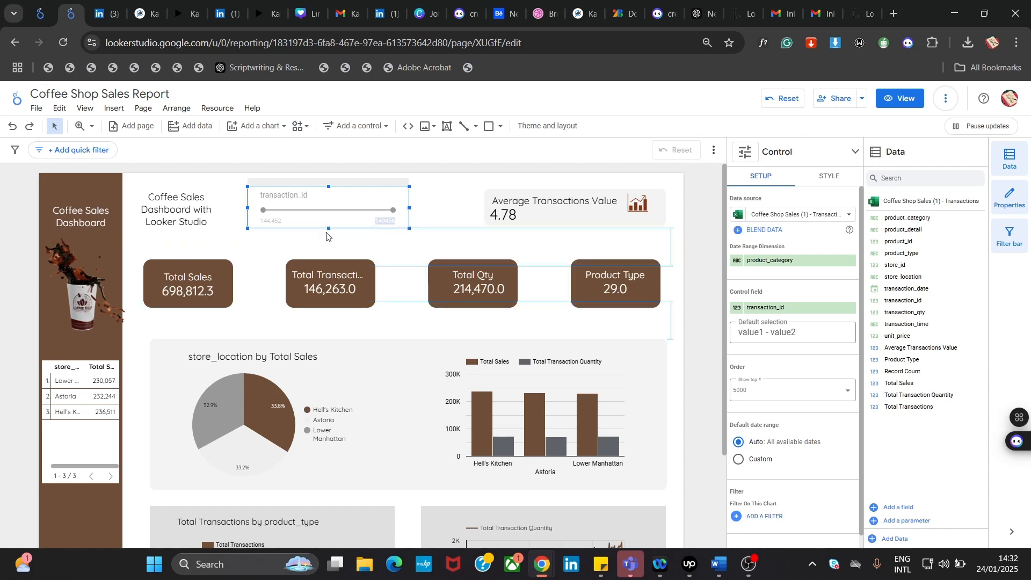
left_click_drag(410, 206, 409, 205)
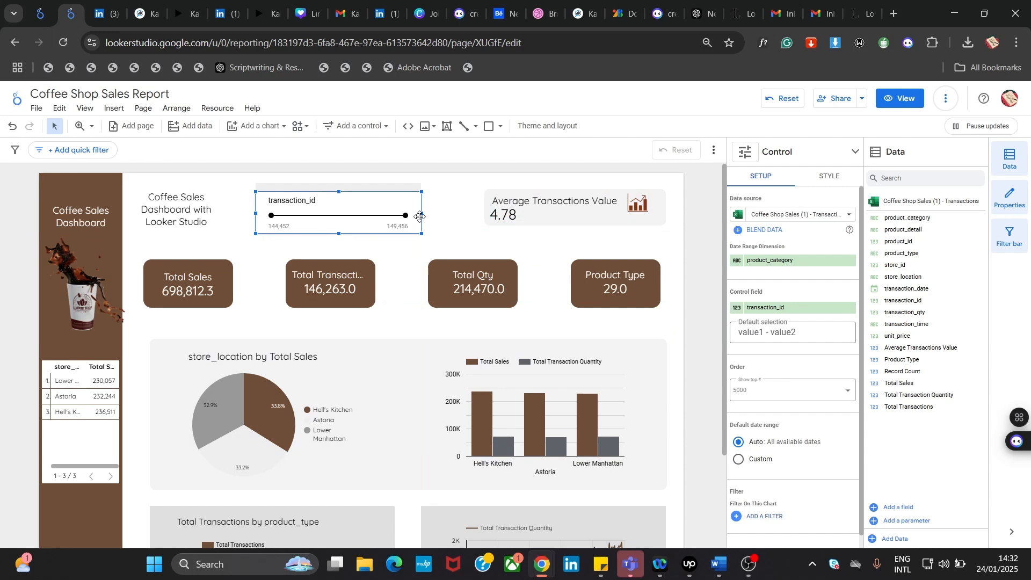
- Try the drop-down display on the transaction_id slider and return it to fixed-size
left_click(819, 180)
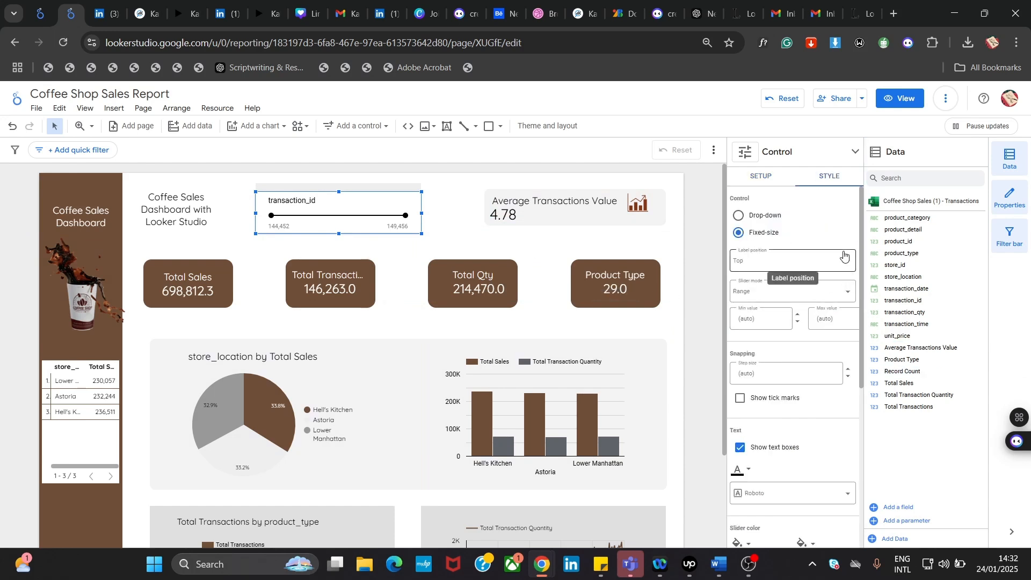
left_click(736, 217)
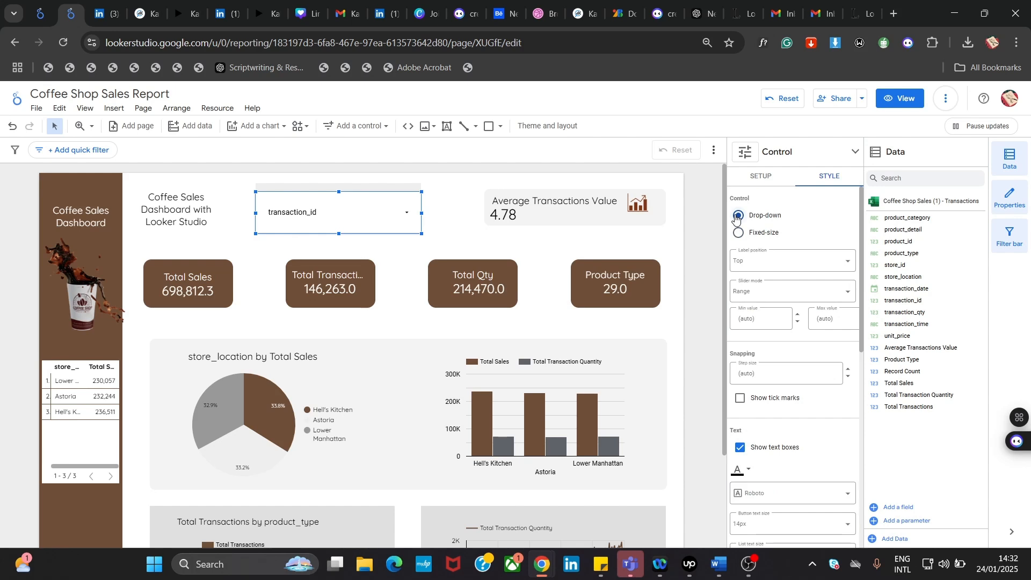
left_click(739, 232)
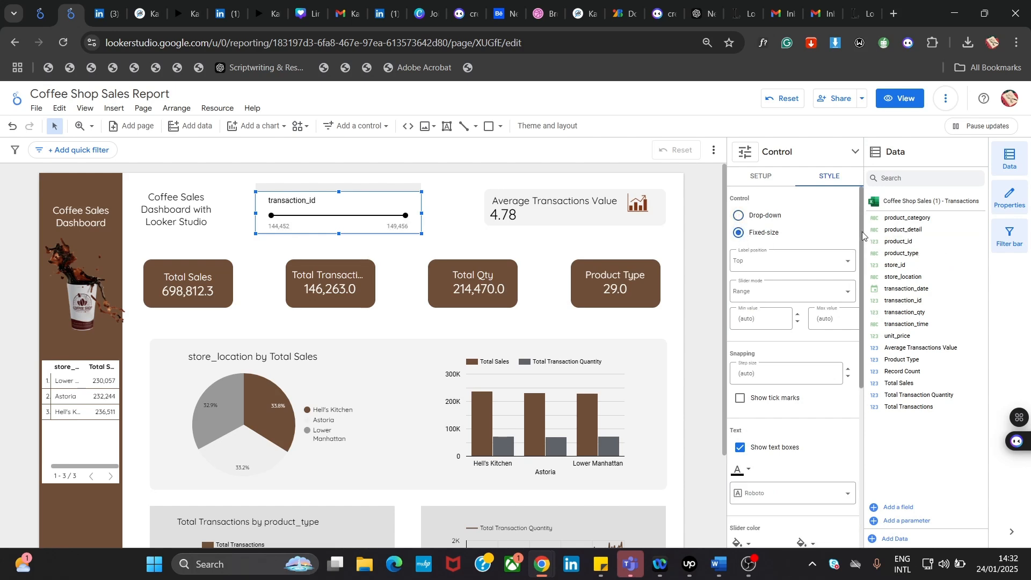
- Set the transaction_id slider's text font to Quicksand
left_click_drag(864, 235, 888, 315)
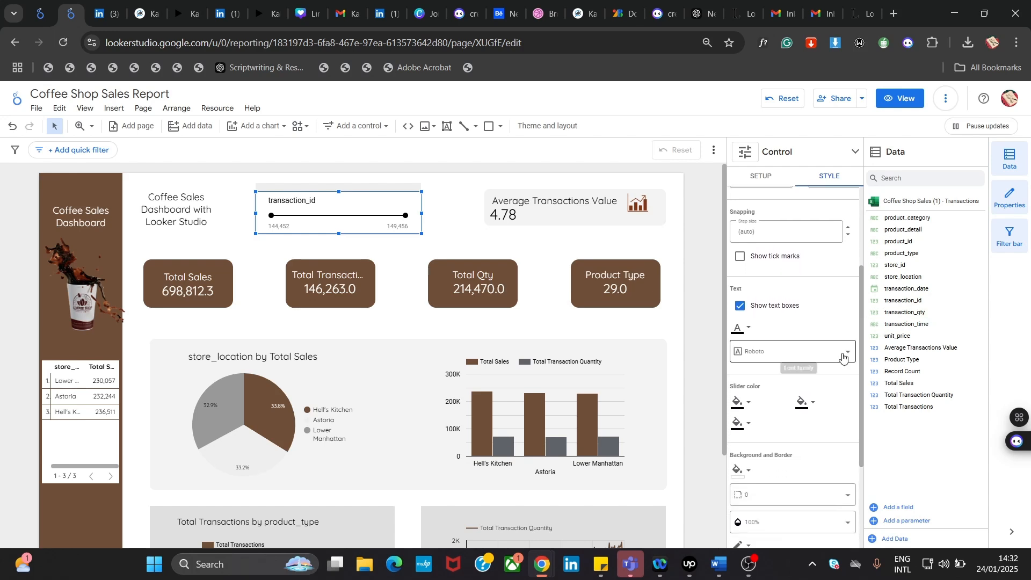
left_click(815, 354)
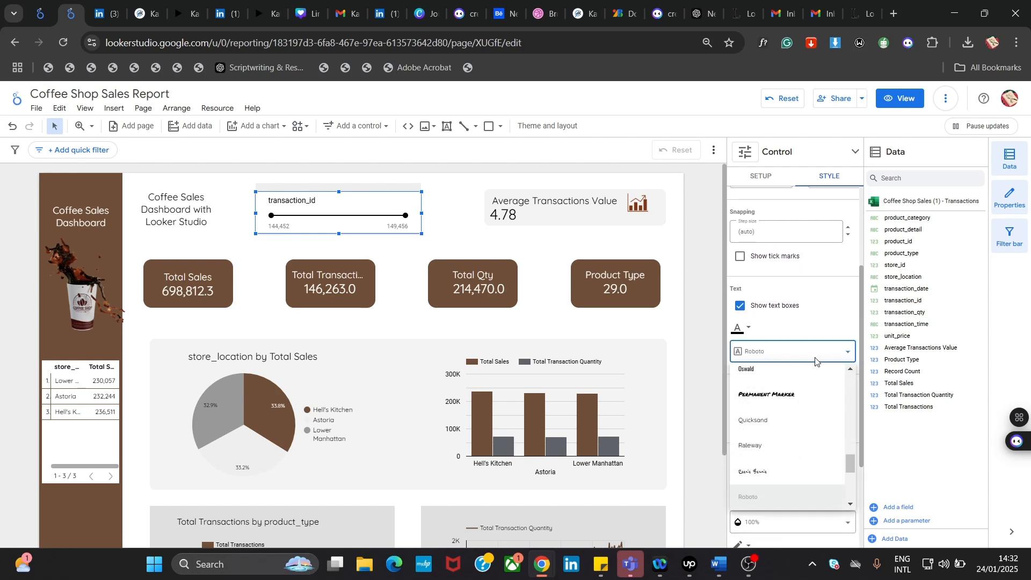
left_click(775, 422)
- Apply the custom brown to the transaction_id slider's thumbs and its track line
left_click_drag(863, 325, 877, 370)
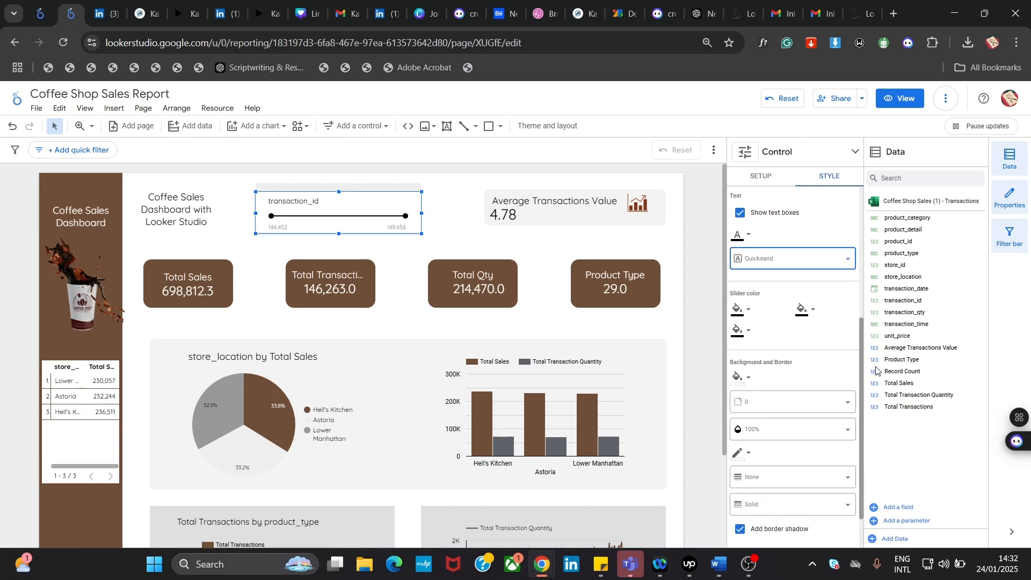
left_click(742, 315)
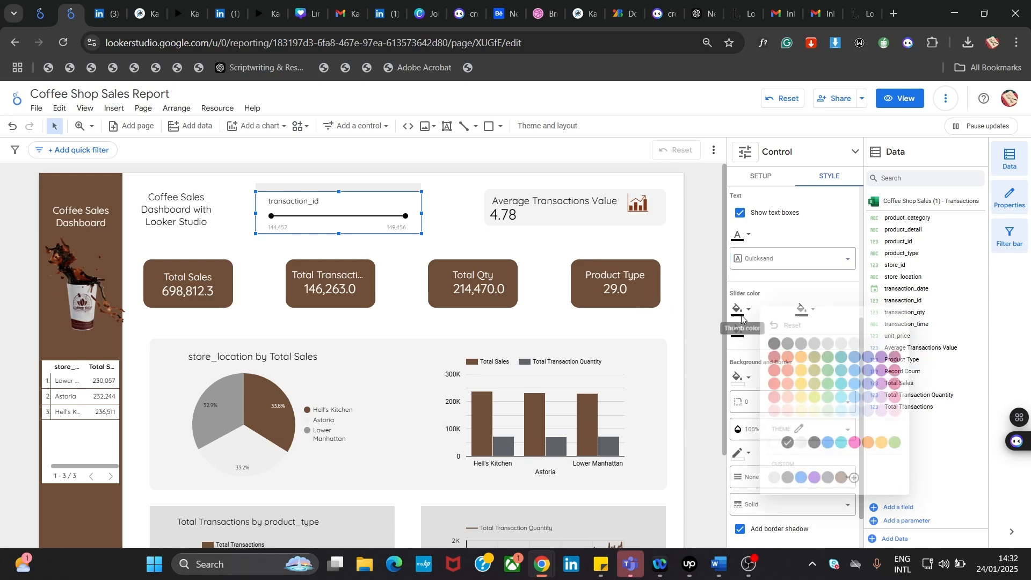
left_click(841, 481)
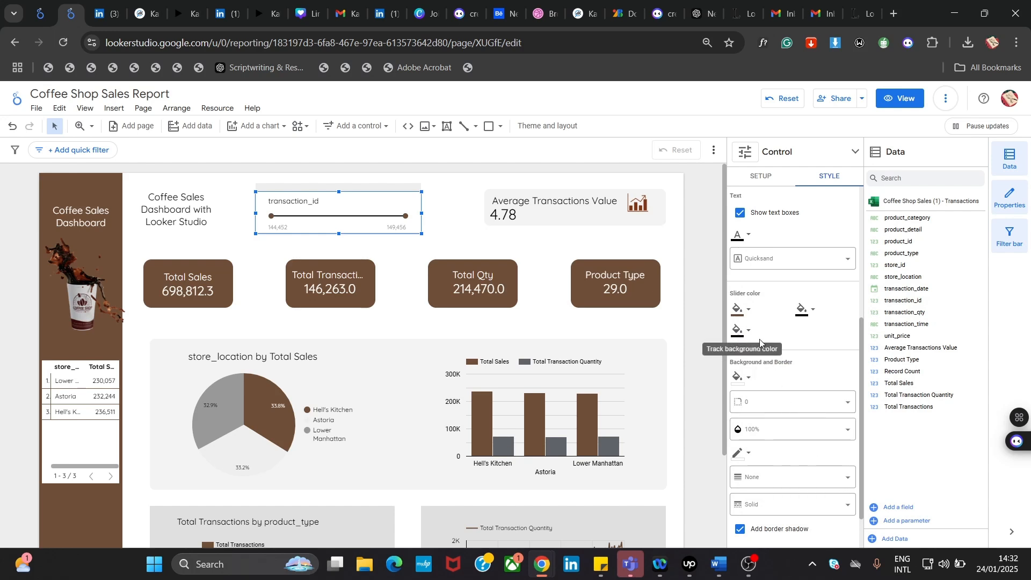
left_click(803, 315)
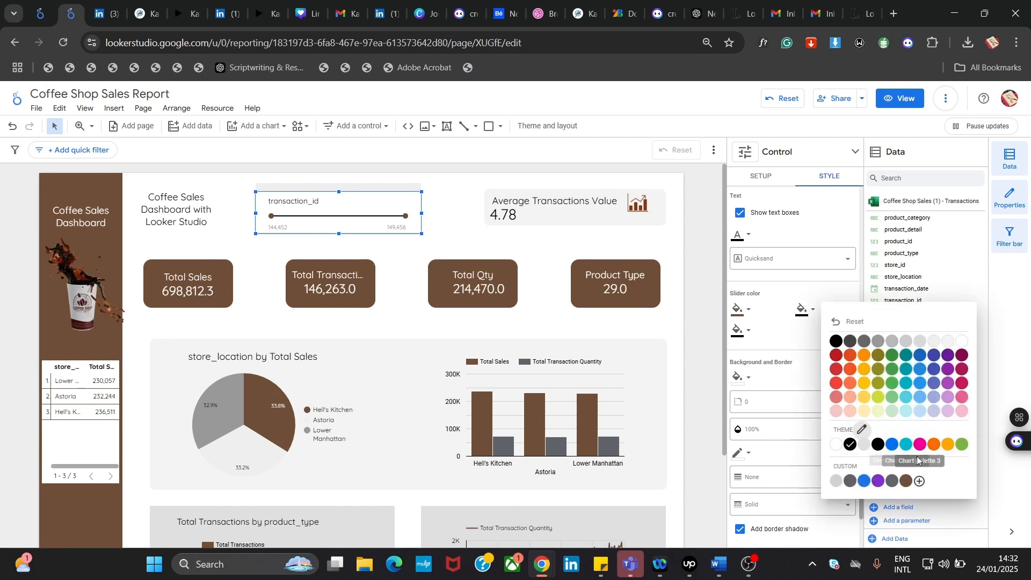
left_click(905, 482)
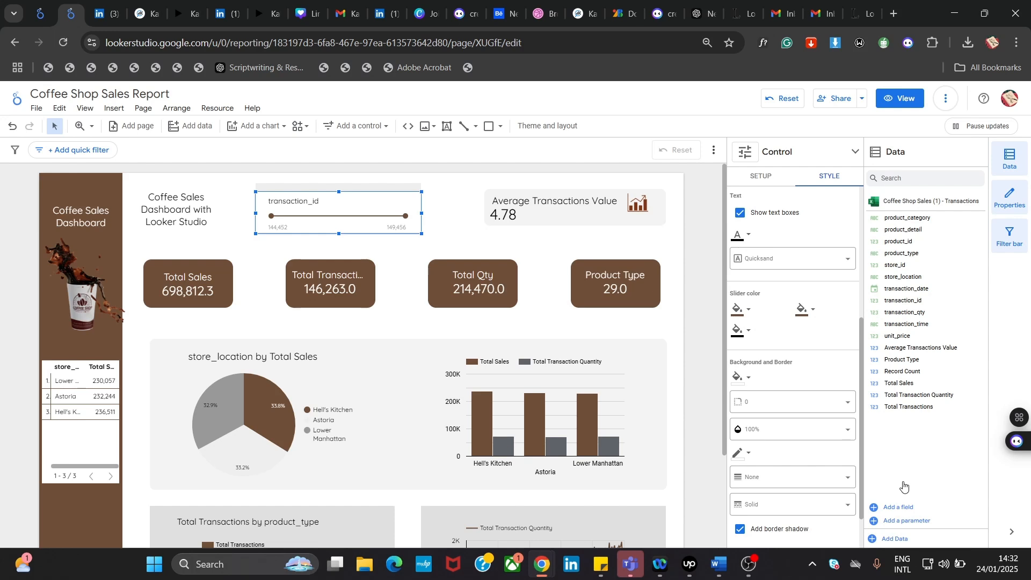
- Try the custom brown as the slider control's background and undo the fill
left_click_drag(863, 348, 862, 384)
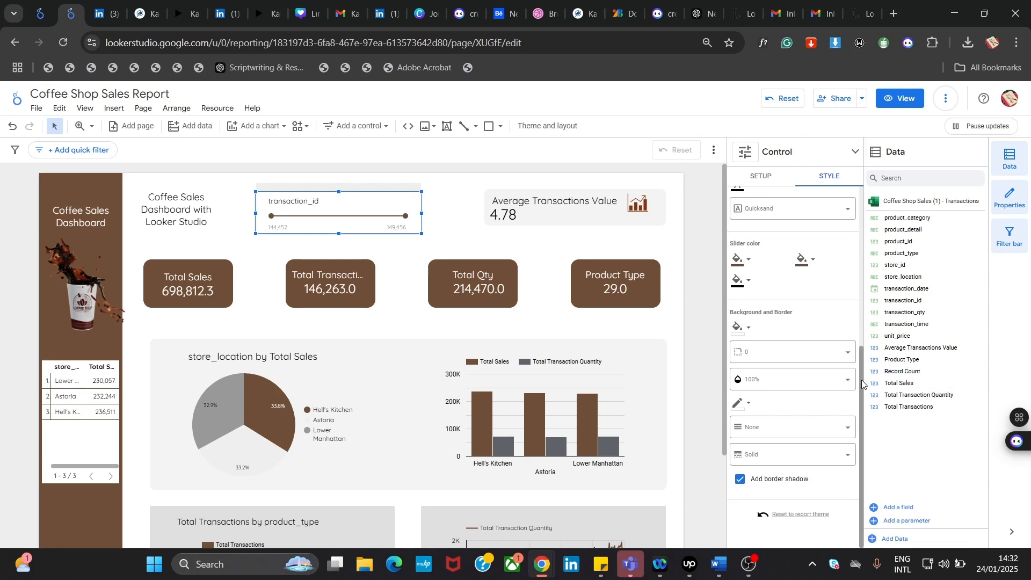
left_click(743, 327)
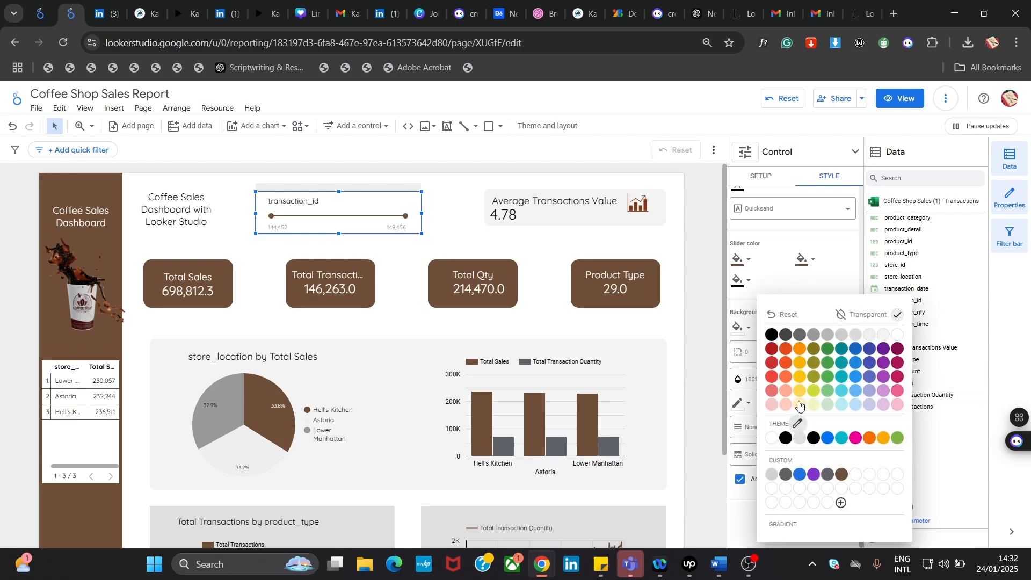
left_click(841, 475)
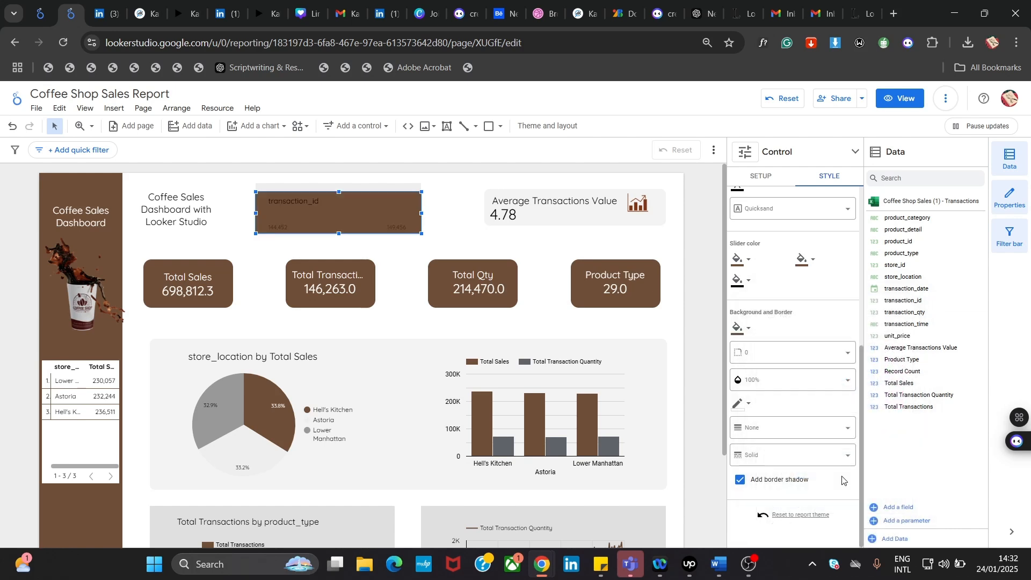
key("ctrl+z")
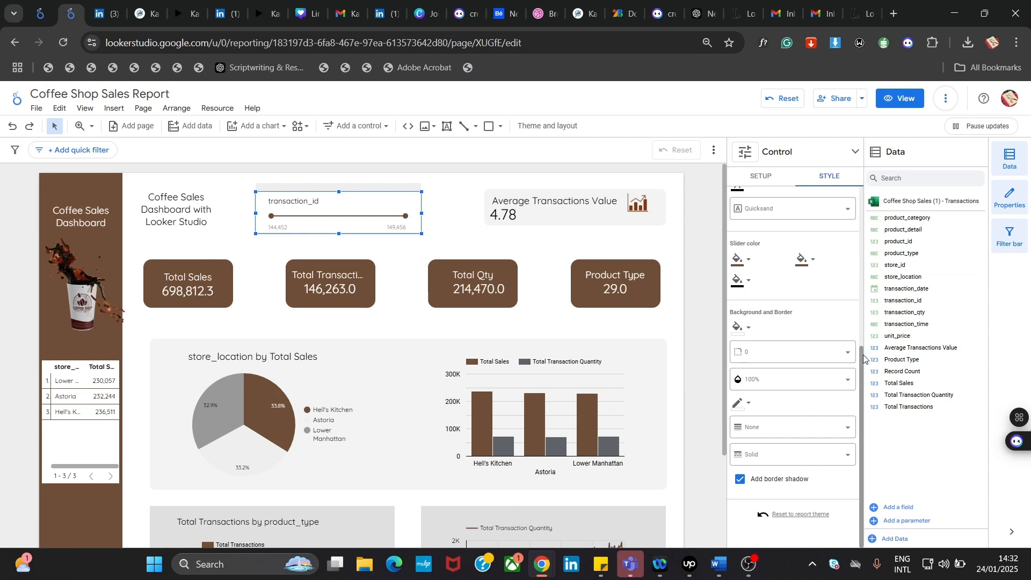
left_click(449, 214)
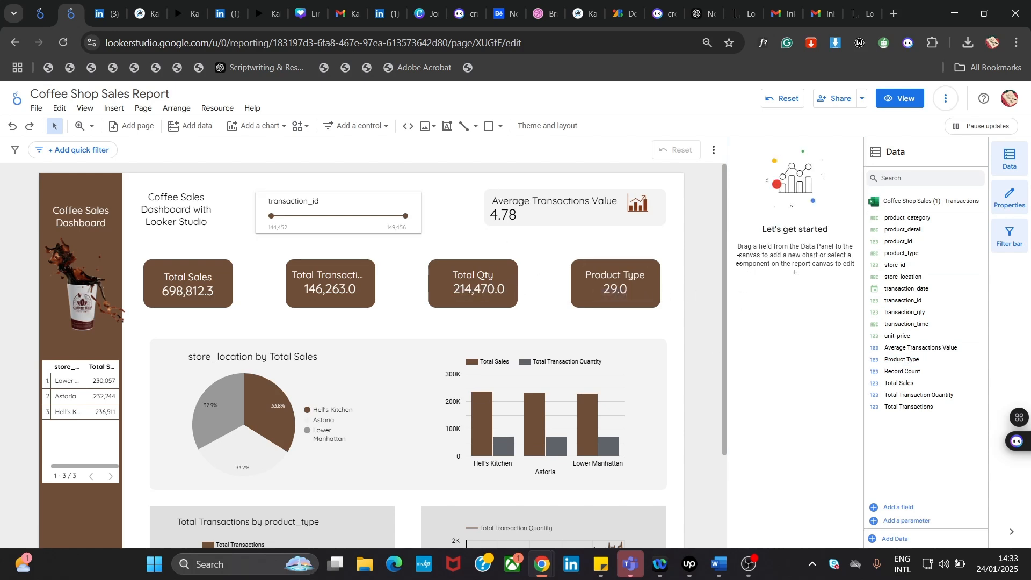
- Review the finished Coffee Shop Sales Report page and compare its layout with the Coffee Shop Report
left_click_drag(723, 247, 666, 227)
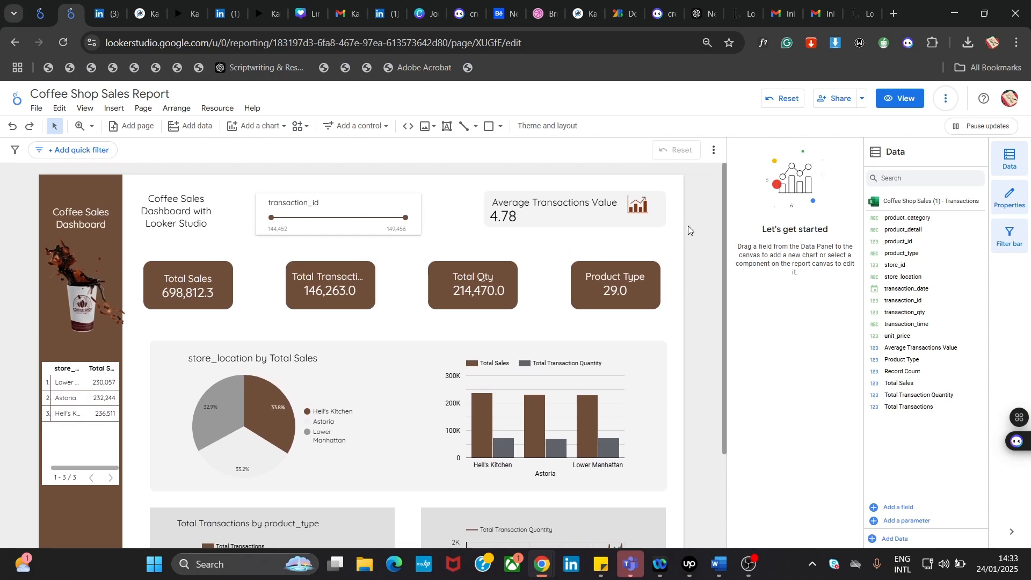
scroll(690, 303, "down", 3)
left_click(49, 13)
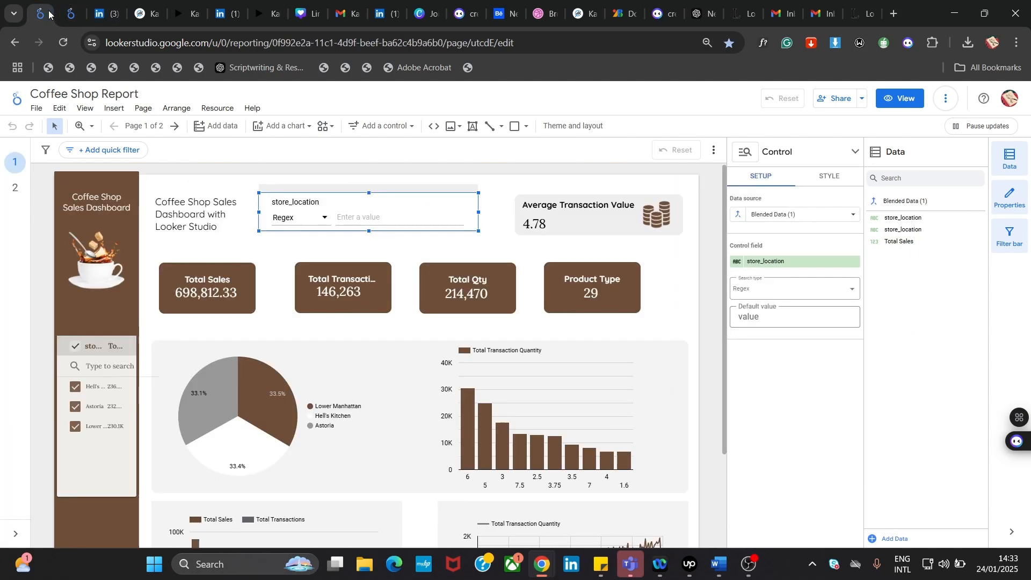
left_click_drag(724, 240, 686, 228)
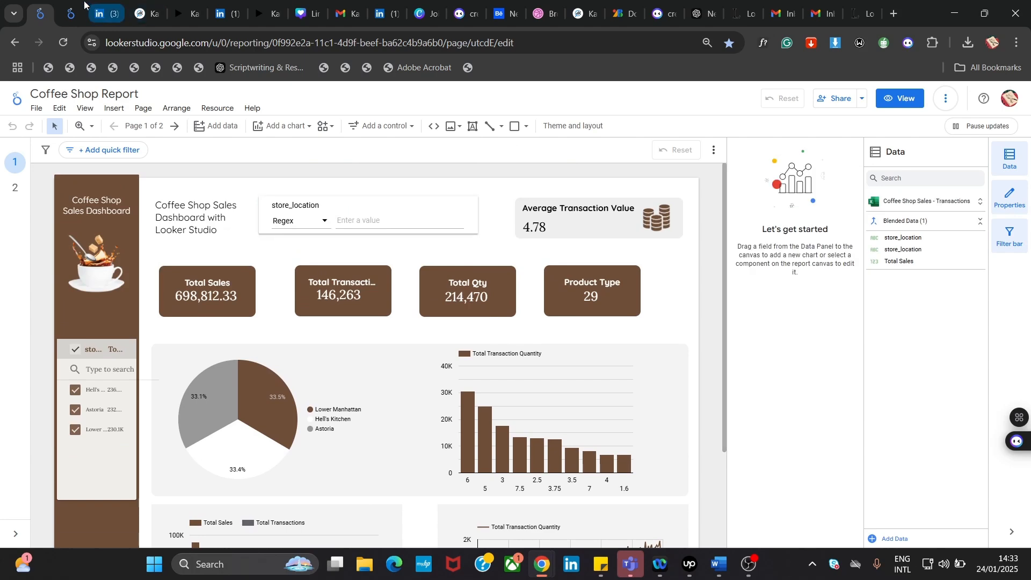
left_click(75, 9)
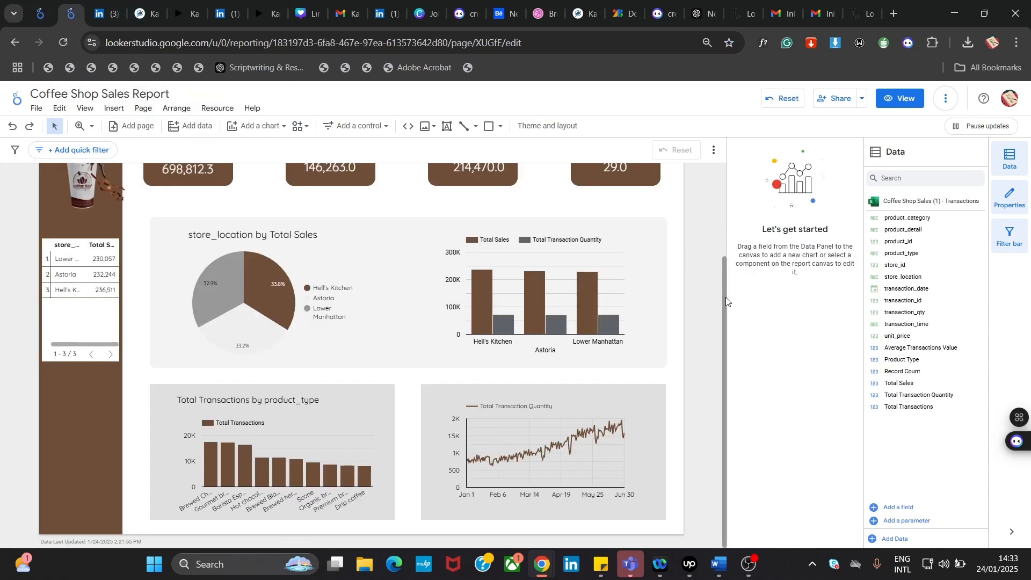
left_click_drag(726, 297, 699, 208)
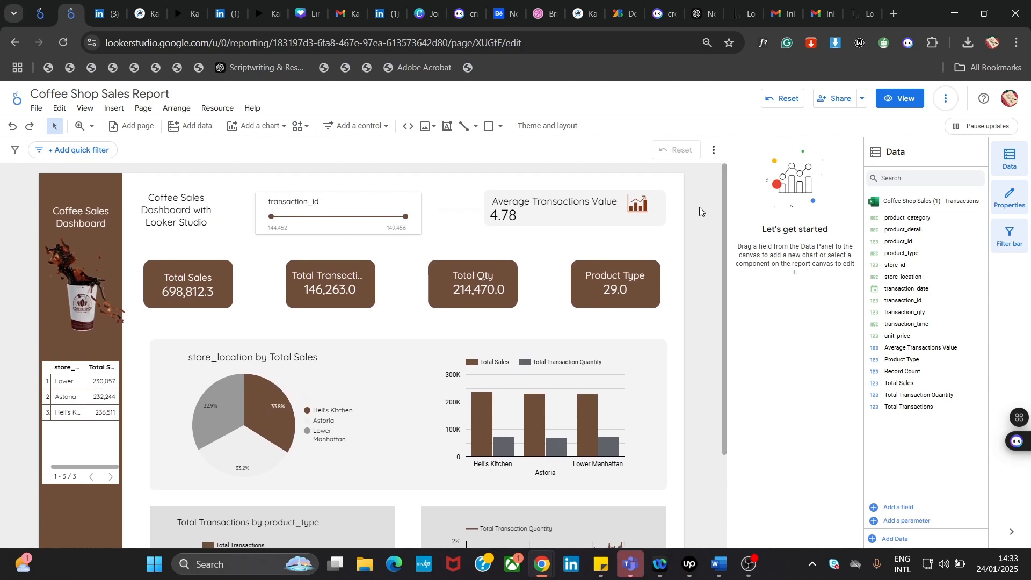